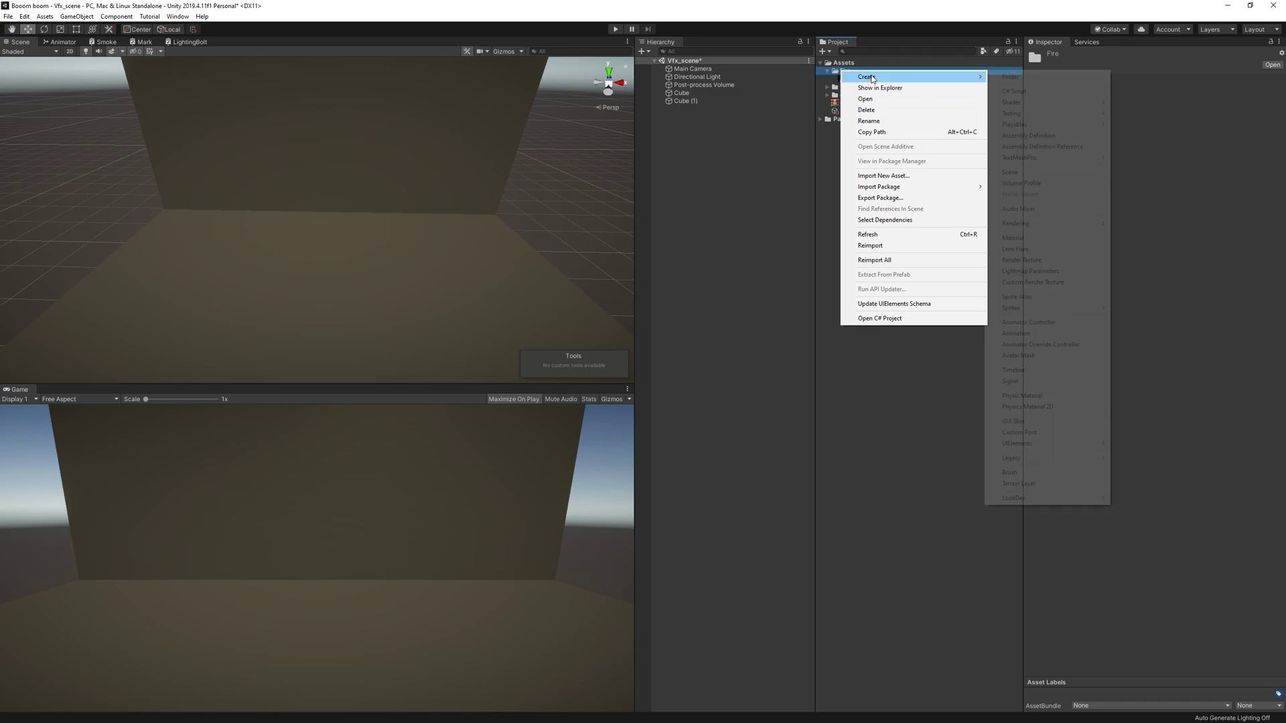
Create an Unlit Graph shader named Fire in the Fire folder and open it in a maximized shader editor
mouse_move(1043, 107)
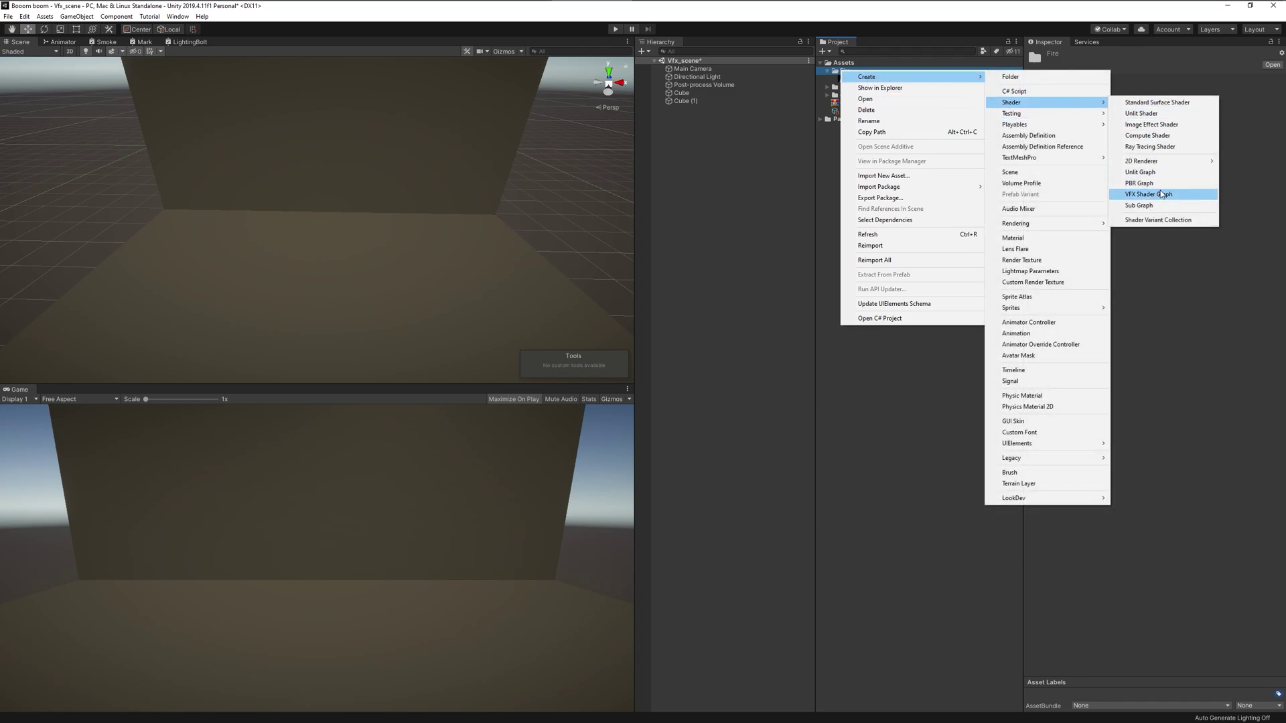
left_click(1140, 172)
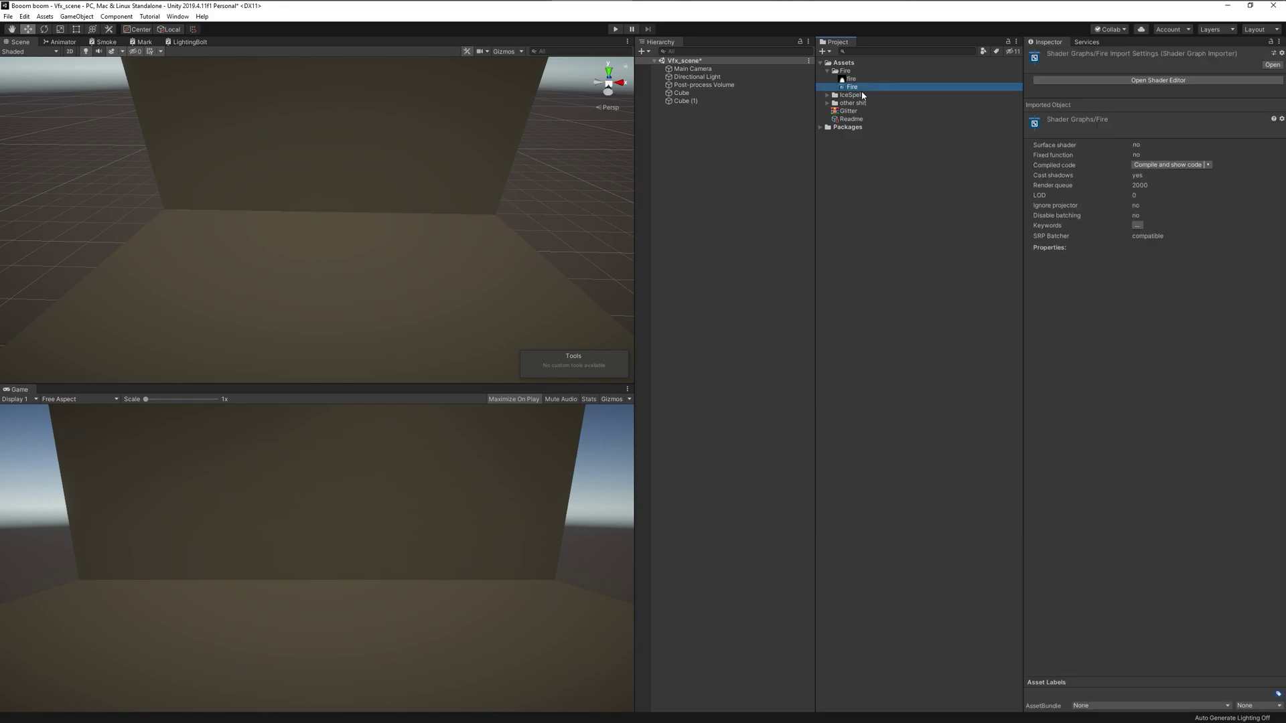
left_click_drag(233, 44, 719, 105)
left_click(700, 53)
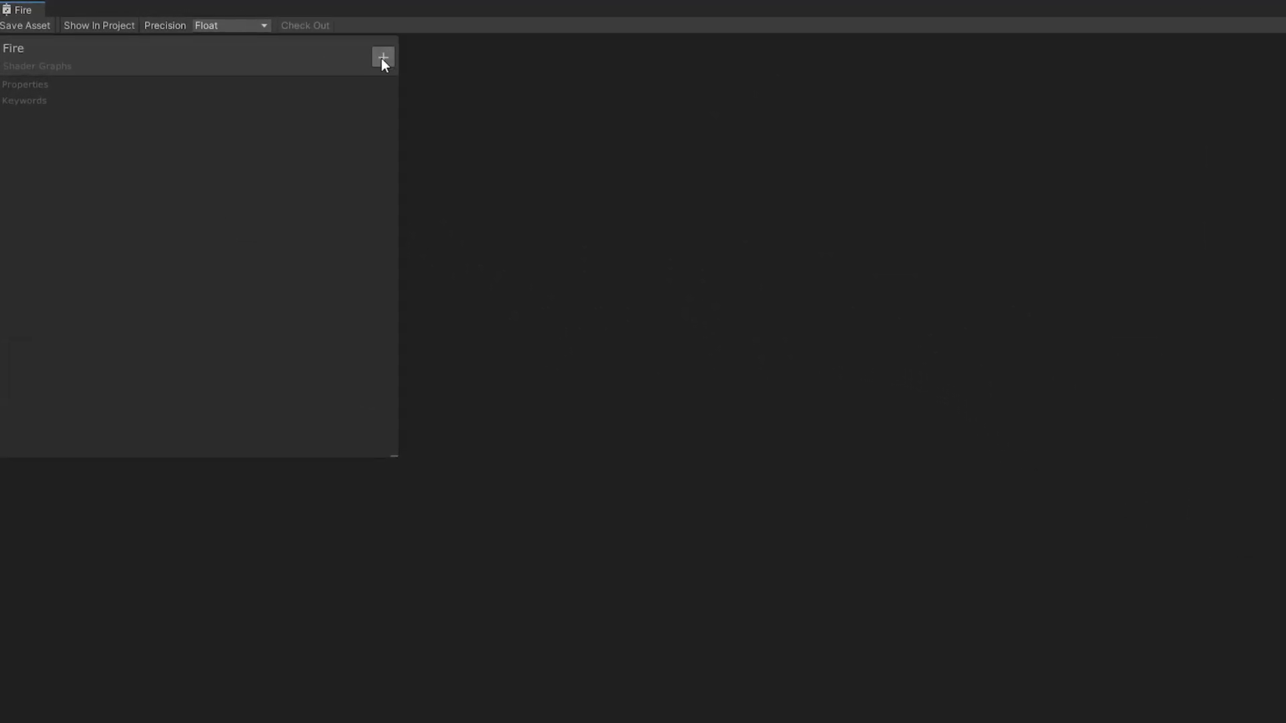
Add a Vector2 property named Speed to the Fire graph with default X 0 and Y -0.5
left_click(383, 59)
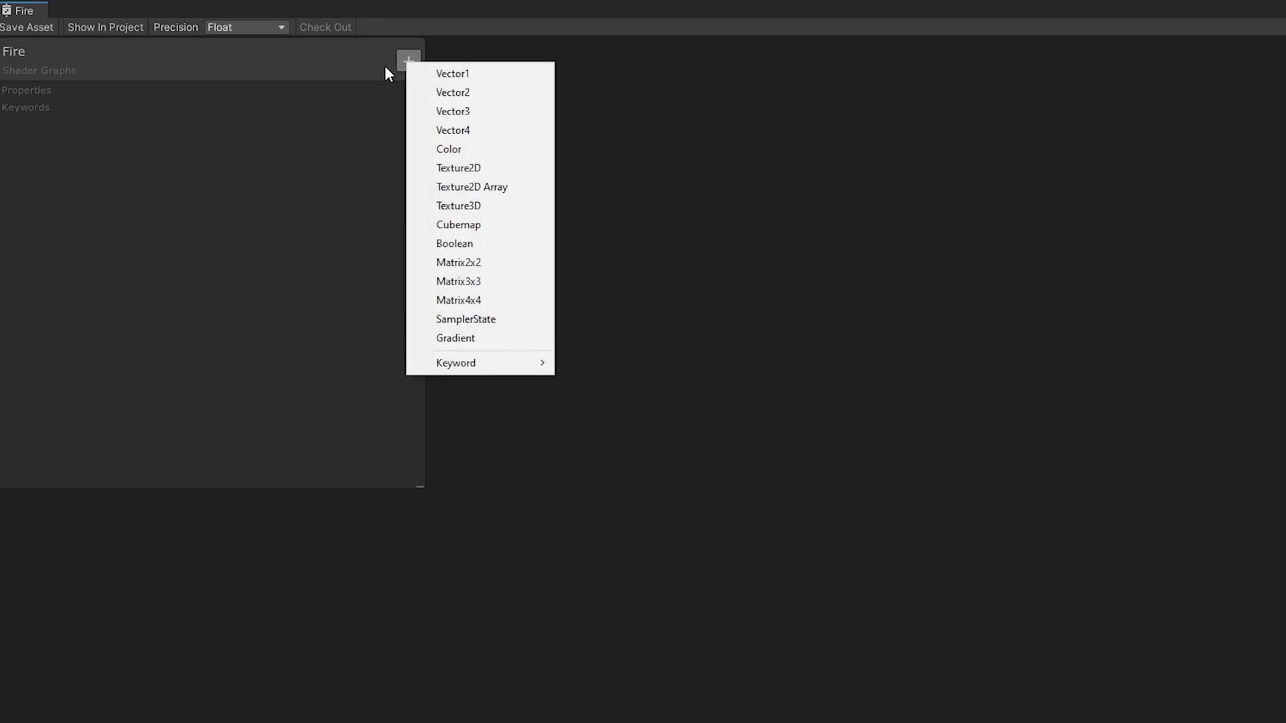
left_click(477, 92)
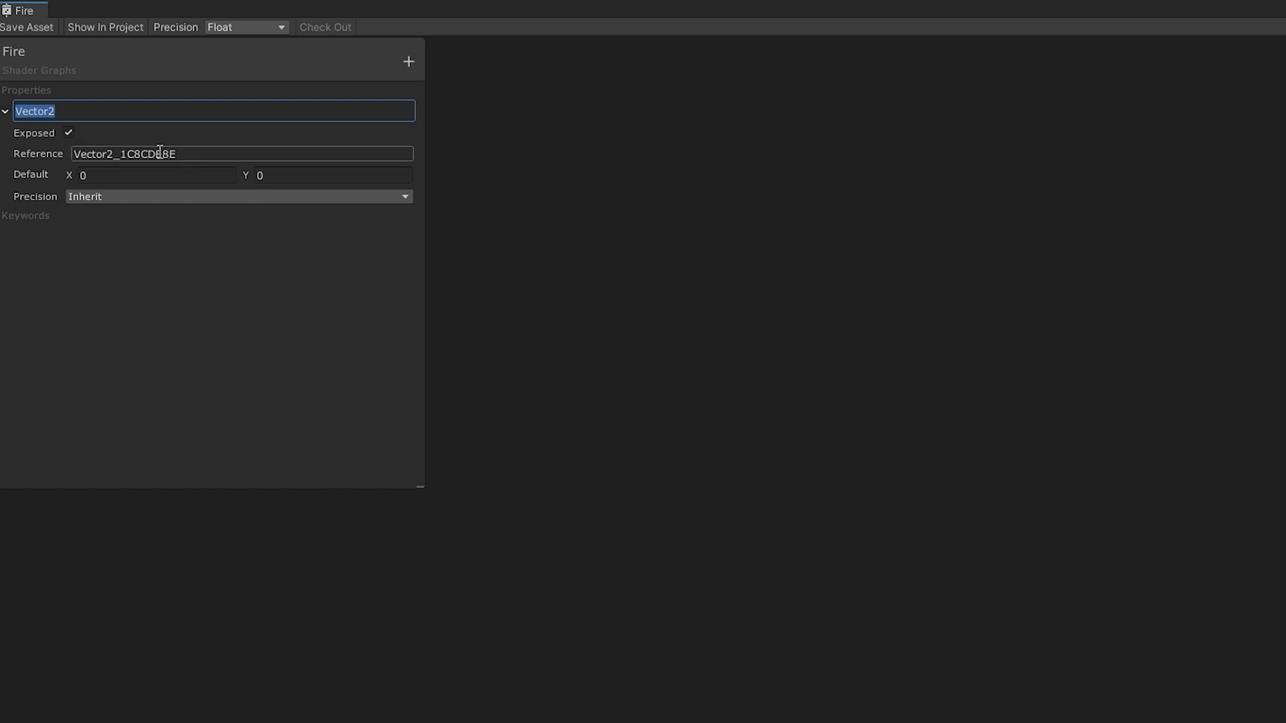
type("Spe")
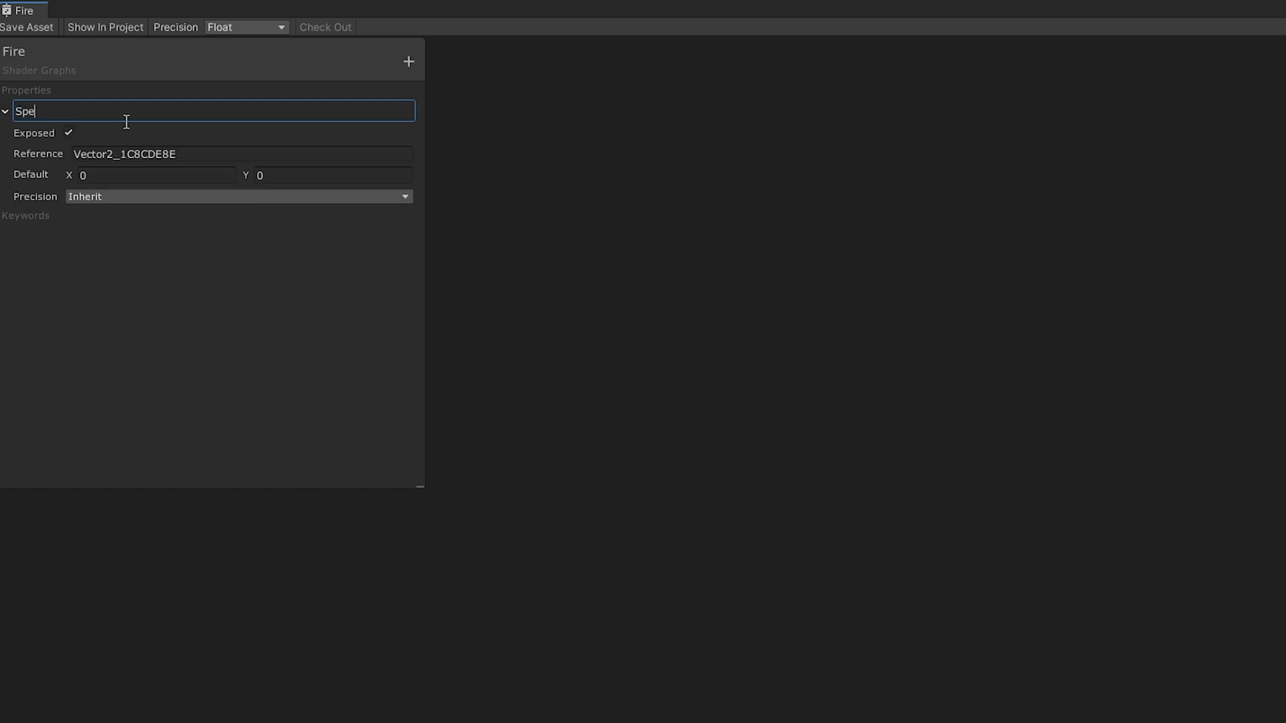
type("ed")
key("Return")
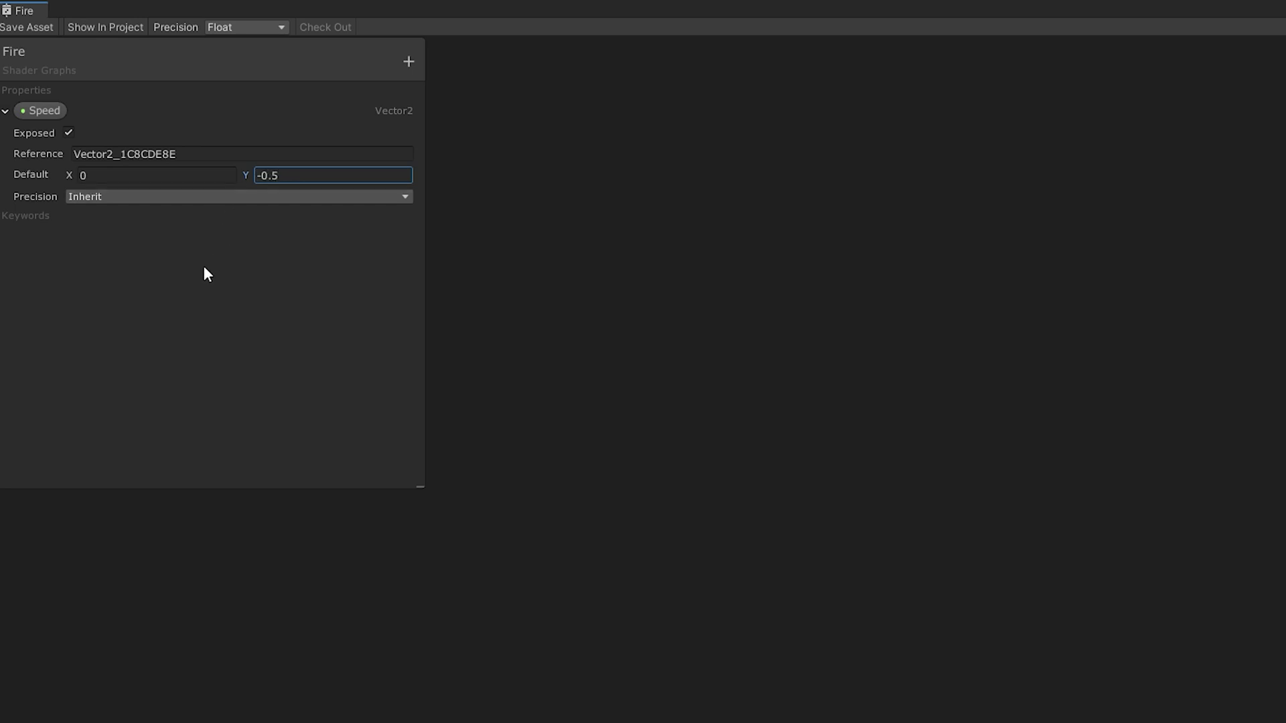
Add a Texture2D property and assign the fire texture as its default
left_click(402, 62)
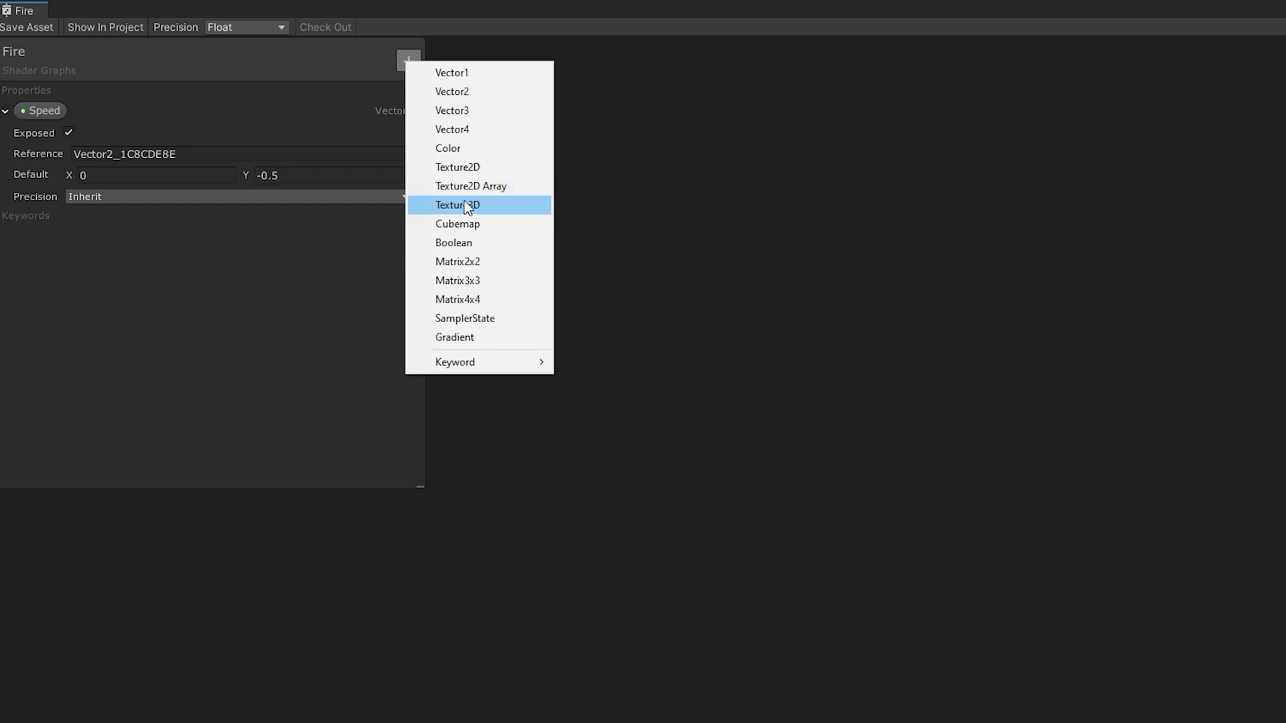
left_click(463, 167)
left_click(404, 282)
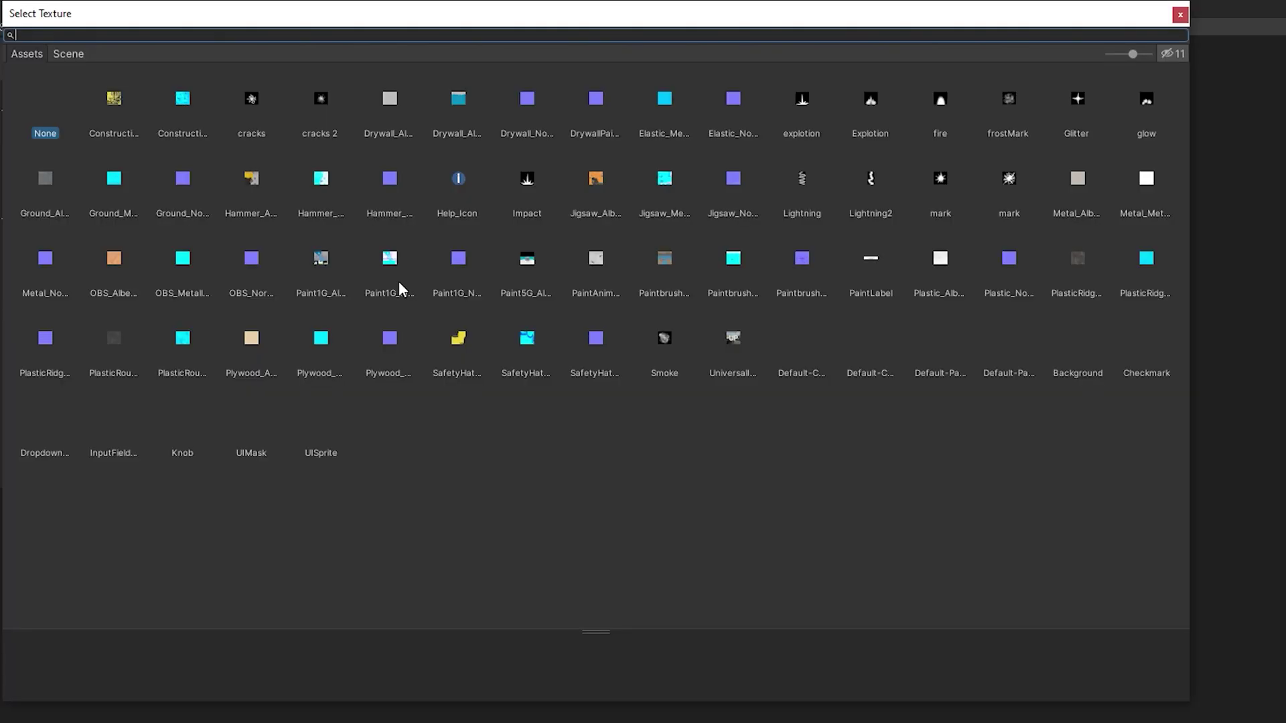
double_click(952, 115)
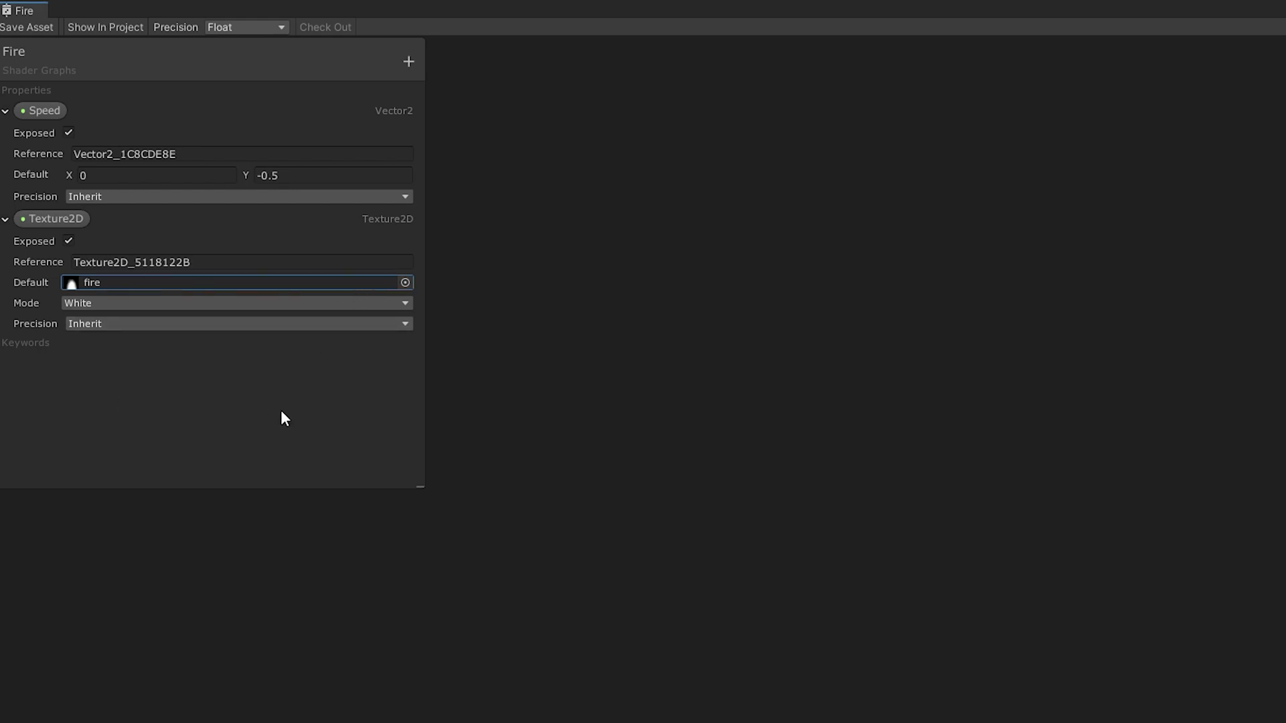
Add a Color property to the graph and change its mode to HDR
left_click(409, 62)
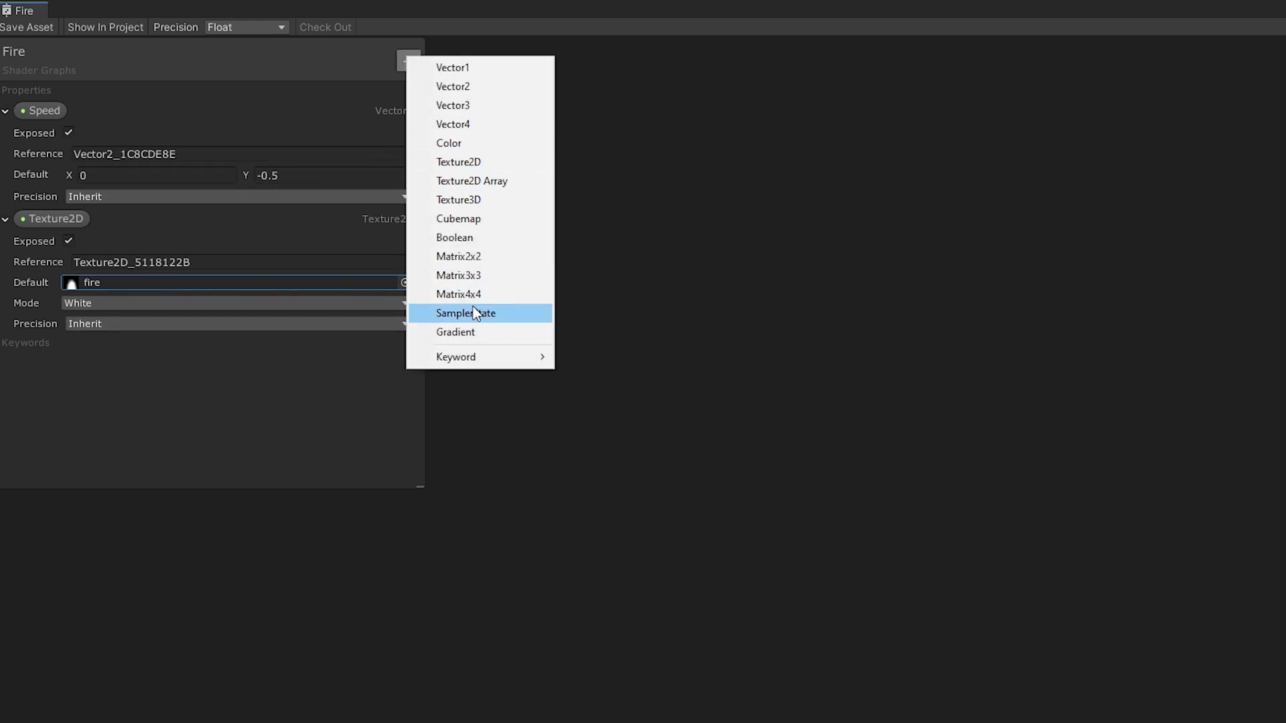
left_click(461, 143)
left_click(160, 408)
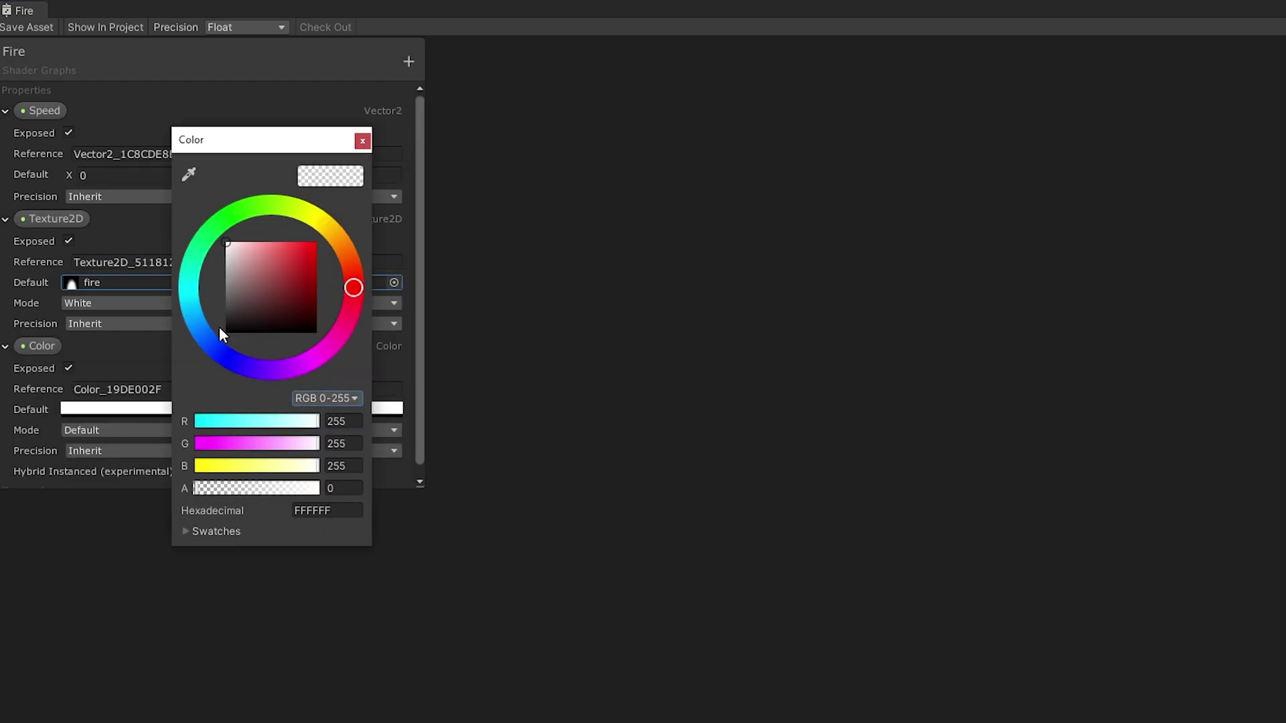
left_click(362, 141)
left_click(110, 430)
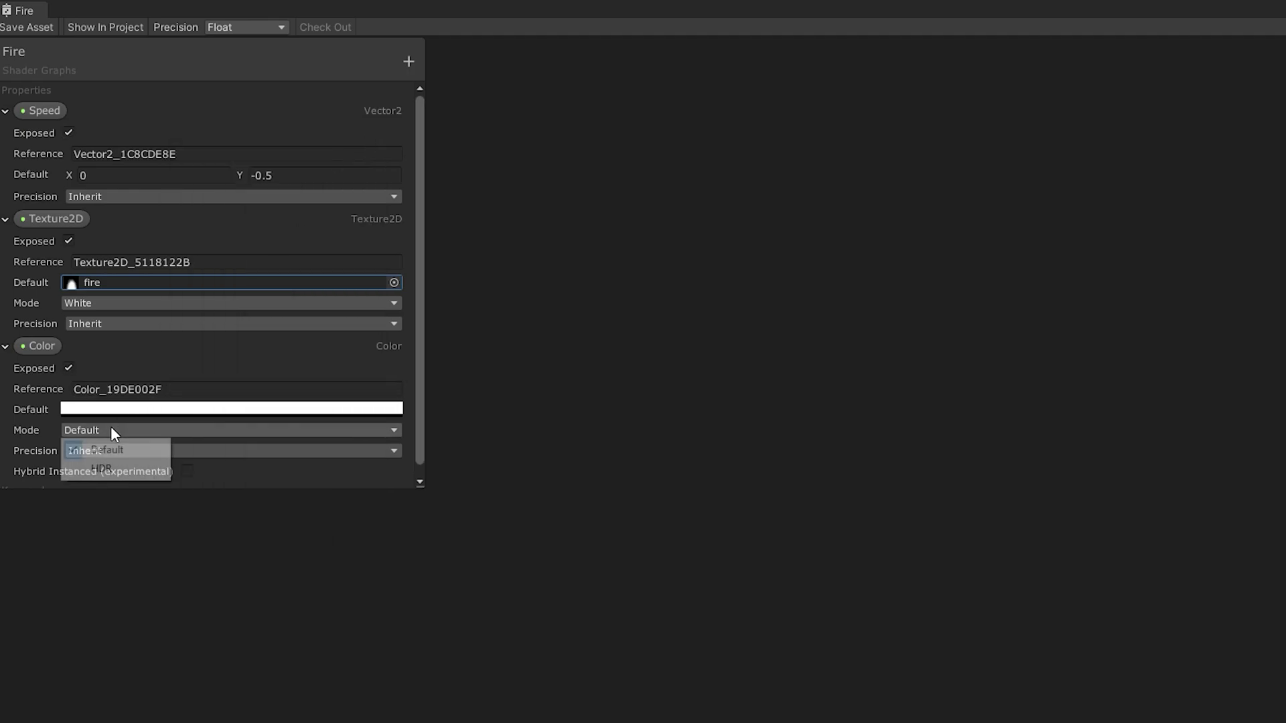
left_click(115, 470)
Set the Color property's default to a brighter white by raising the intensity by +2, with alpha 255
left_click(143, 410)
left_click(340, 553)
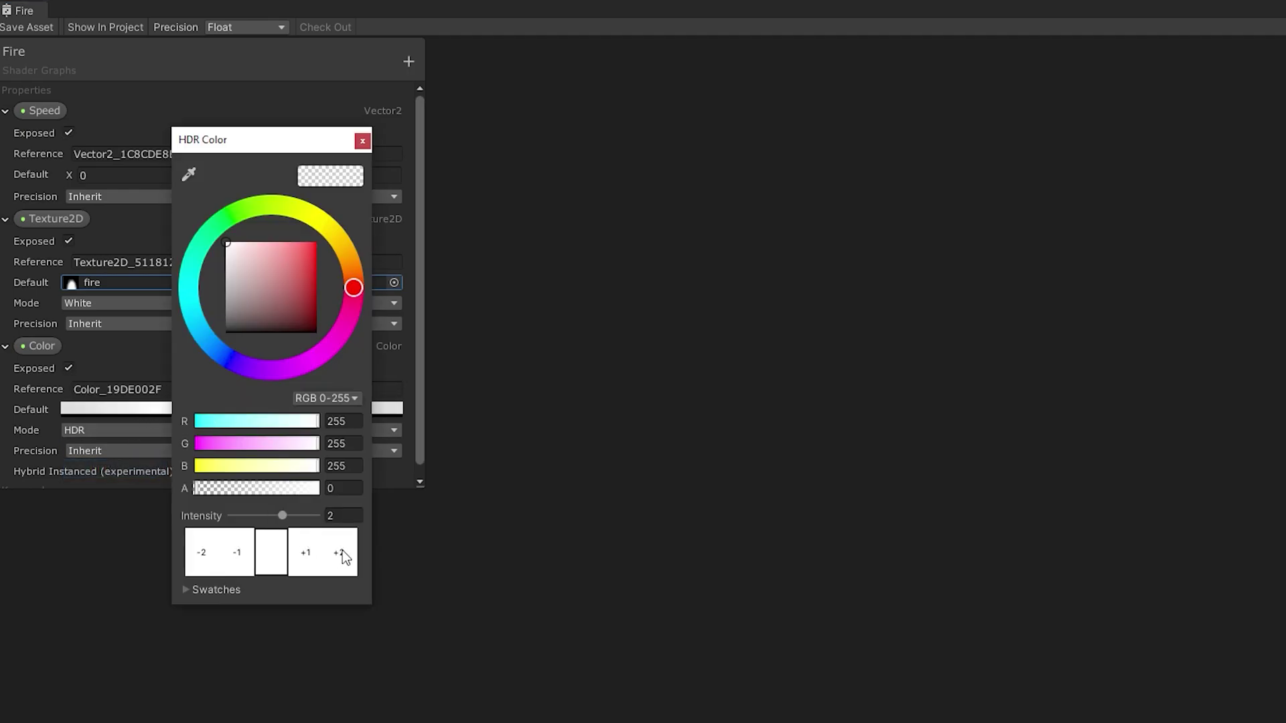
left_click(362, 142)
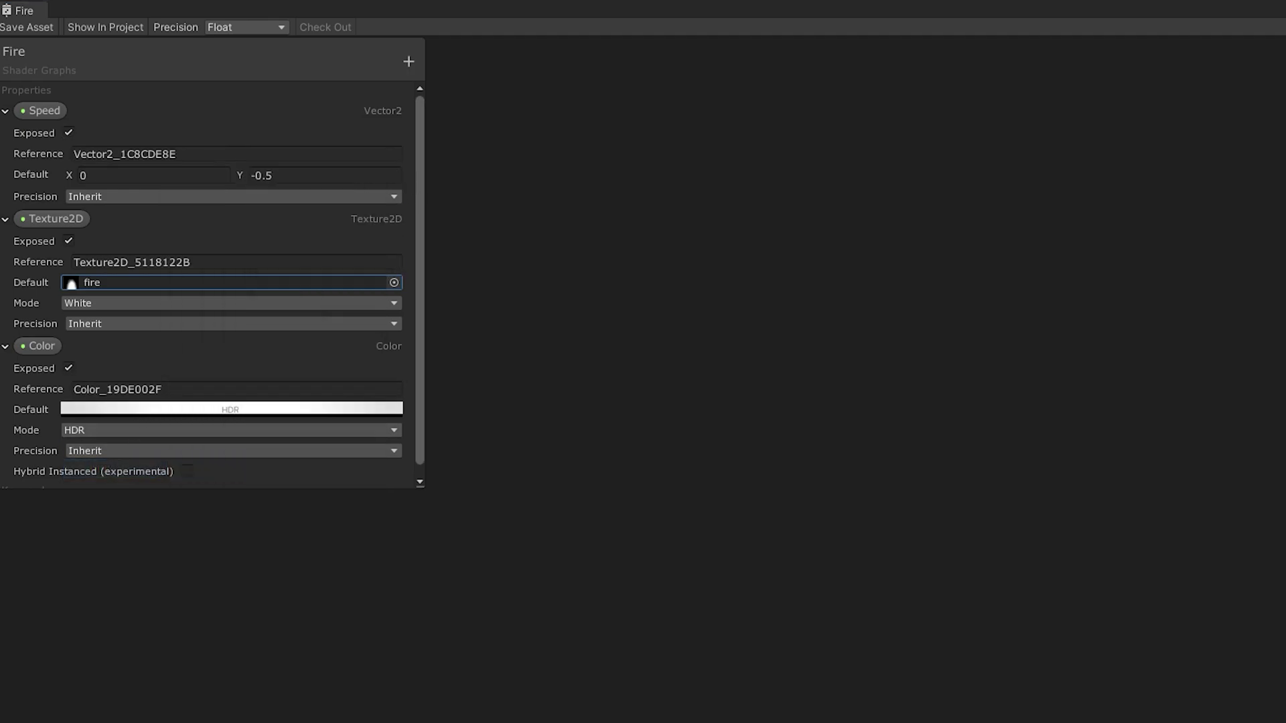
left_click(143, 409)
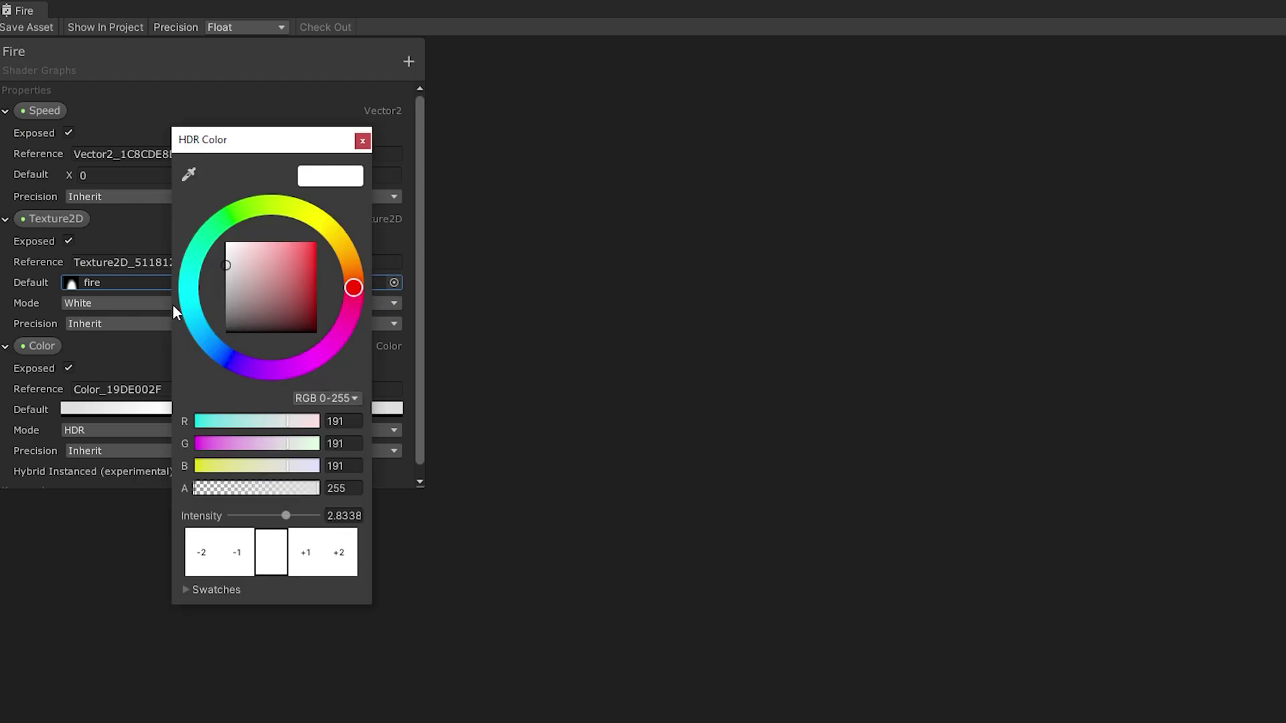
left_click(413, 88)
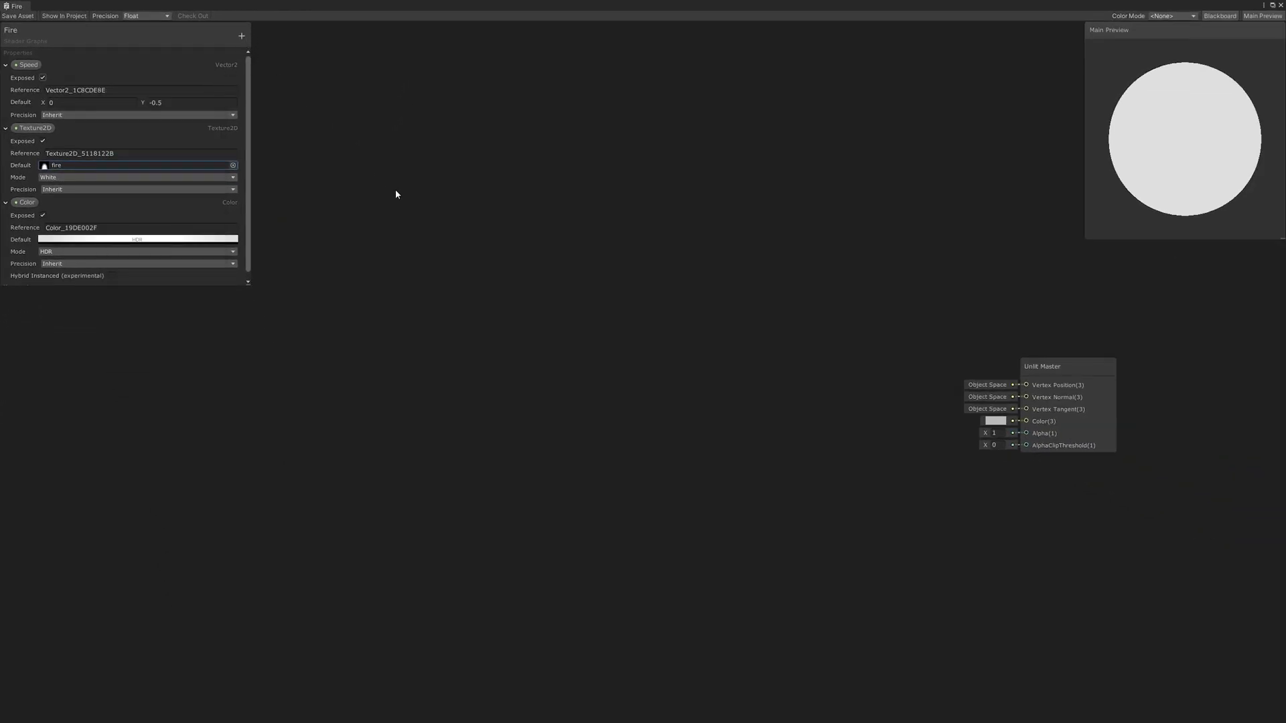
Add a Sample Texture 2D node and feed the Texture2D property into its Texture input
middle_click_drag(361, 228, 515, 315)
right_click(606, 286)
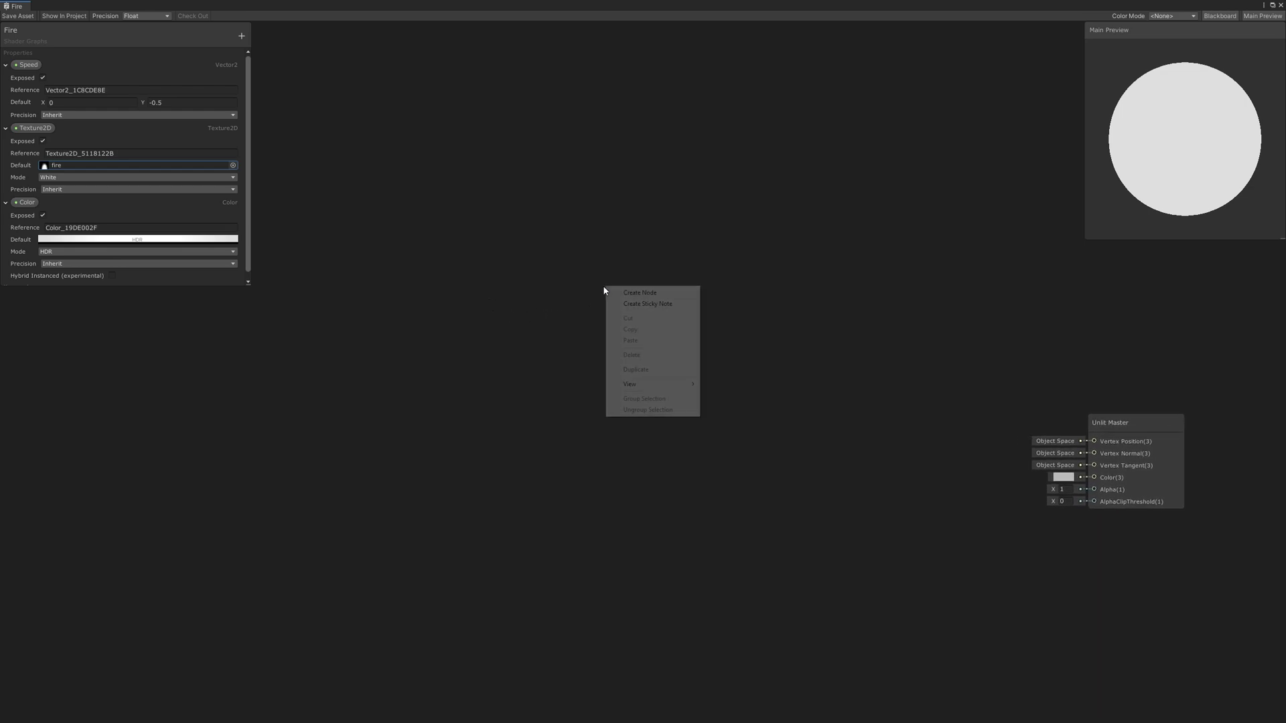
left_click(647, 294)
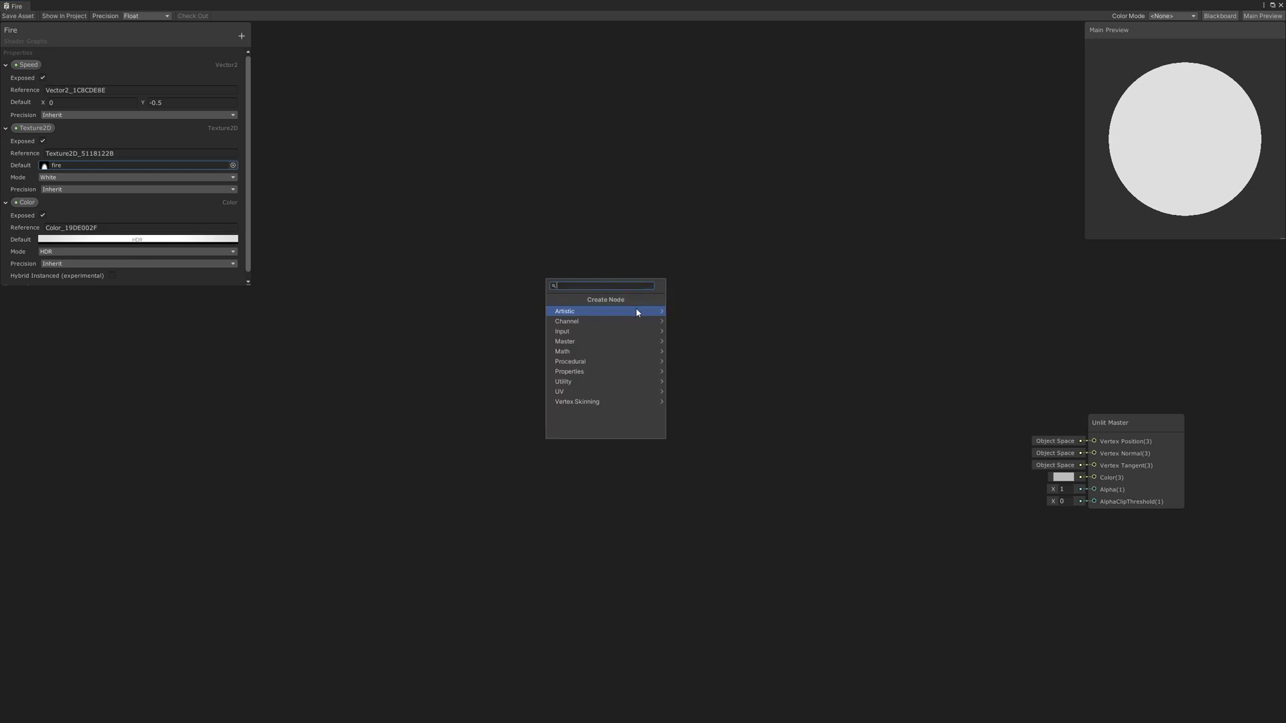
type("2d")
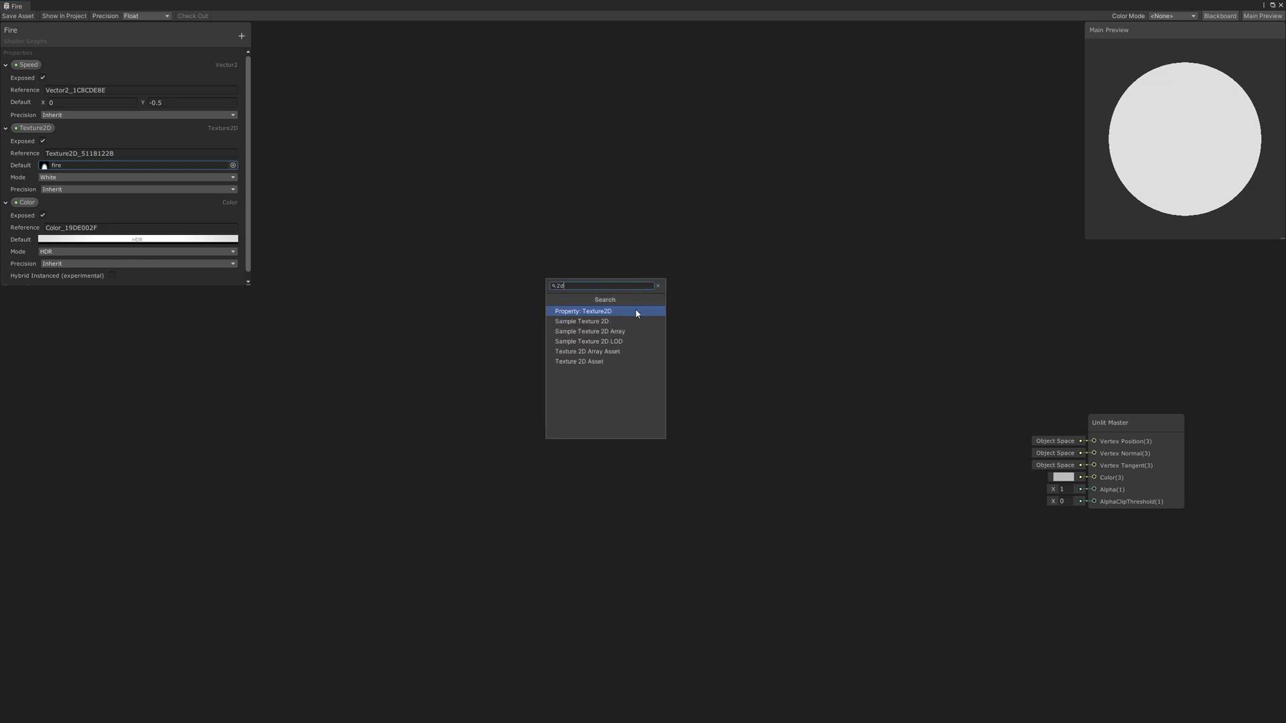
left_click(618, 325)
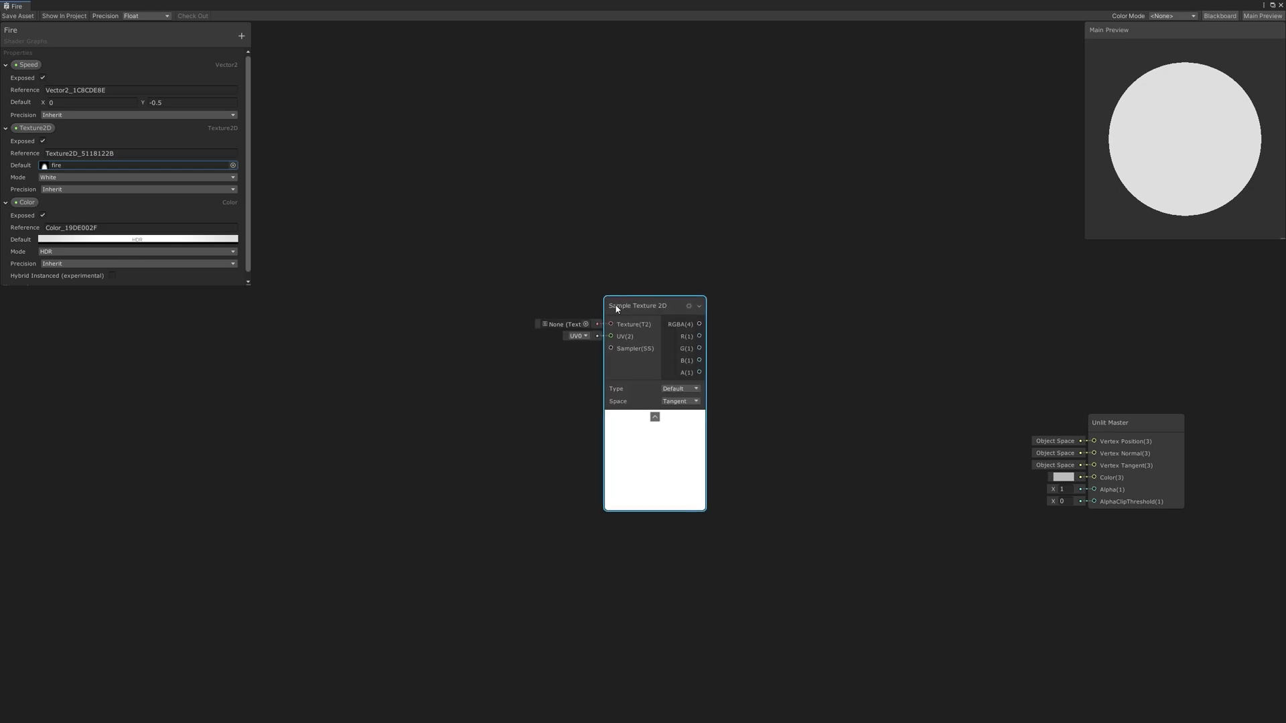
left_click_drag(625, 311, 533, 254)
left_click_drag(44, 128, 524, 268)
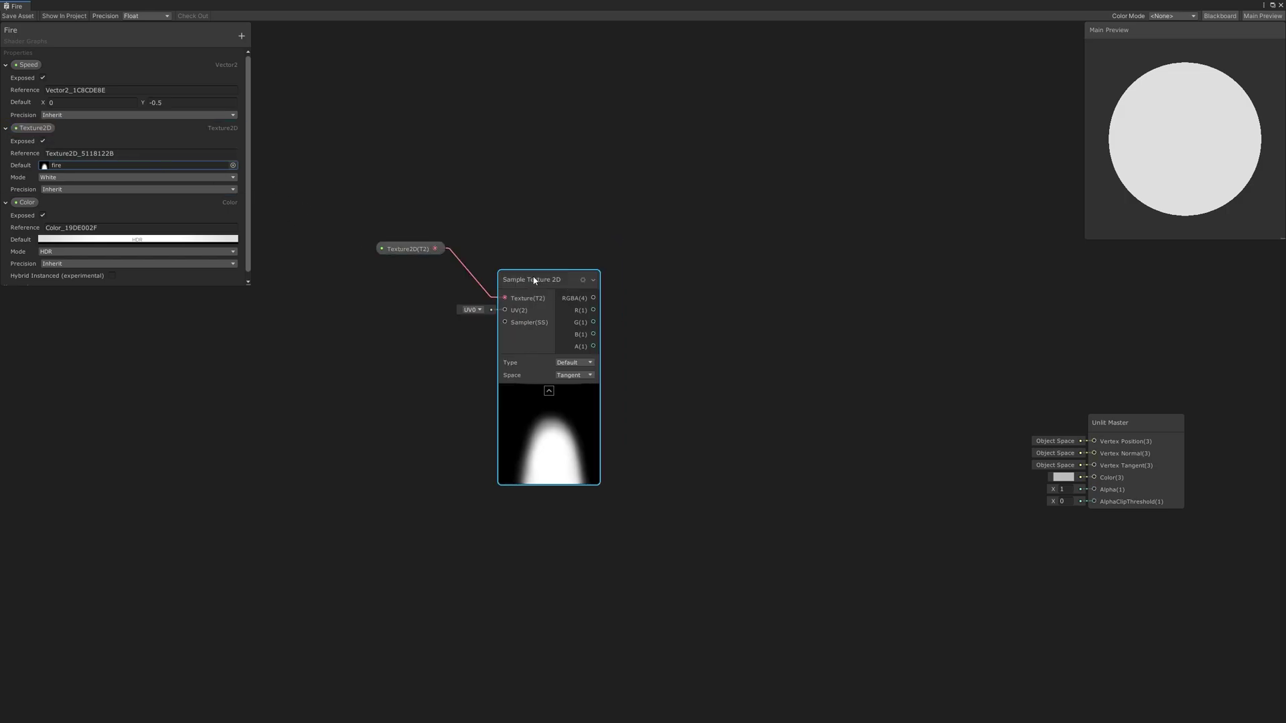
Add a Multiply node above the Unlit Master, with the texture sample's R output connected to its B input
middle_click_drag(663, 373, 440, 276)
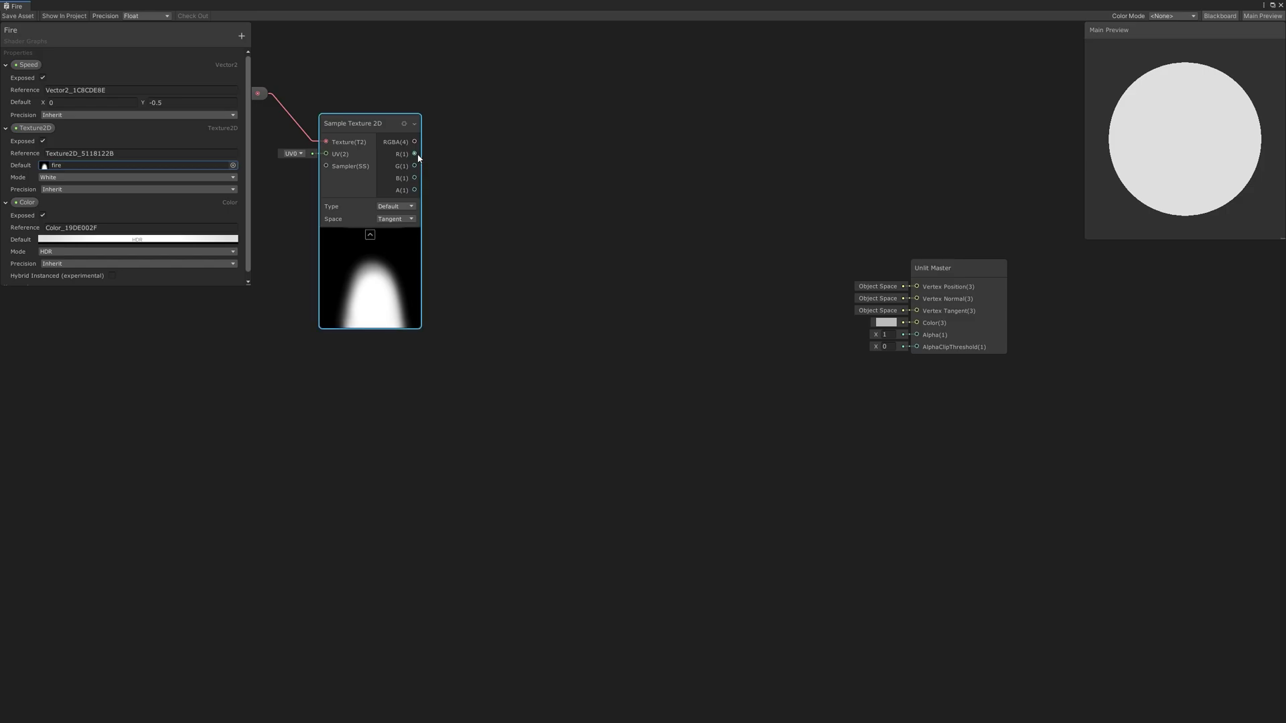
left_click_drag(419, 158, 670, 201)
type("muy")
key("BackSpace")
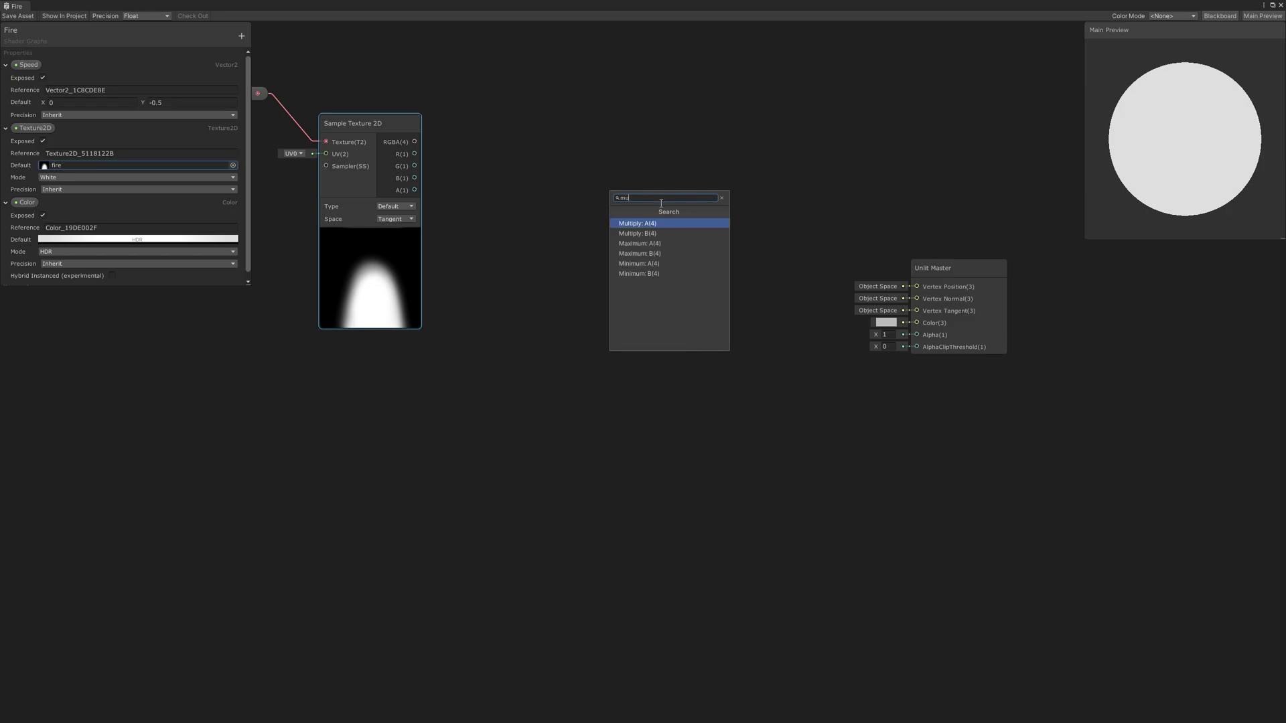
left_click(637, 233)
middle_click_drag(508, 87, 582, 225)
left_click_drag(758, 330, 584, 139)
Rearrange the Texture2D and Sample Texture 2D nodes so they sit close together, lower than the Multiply node
middle_click_drag(425, 158, 589, 207)
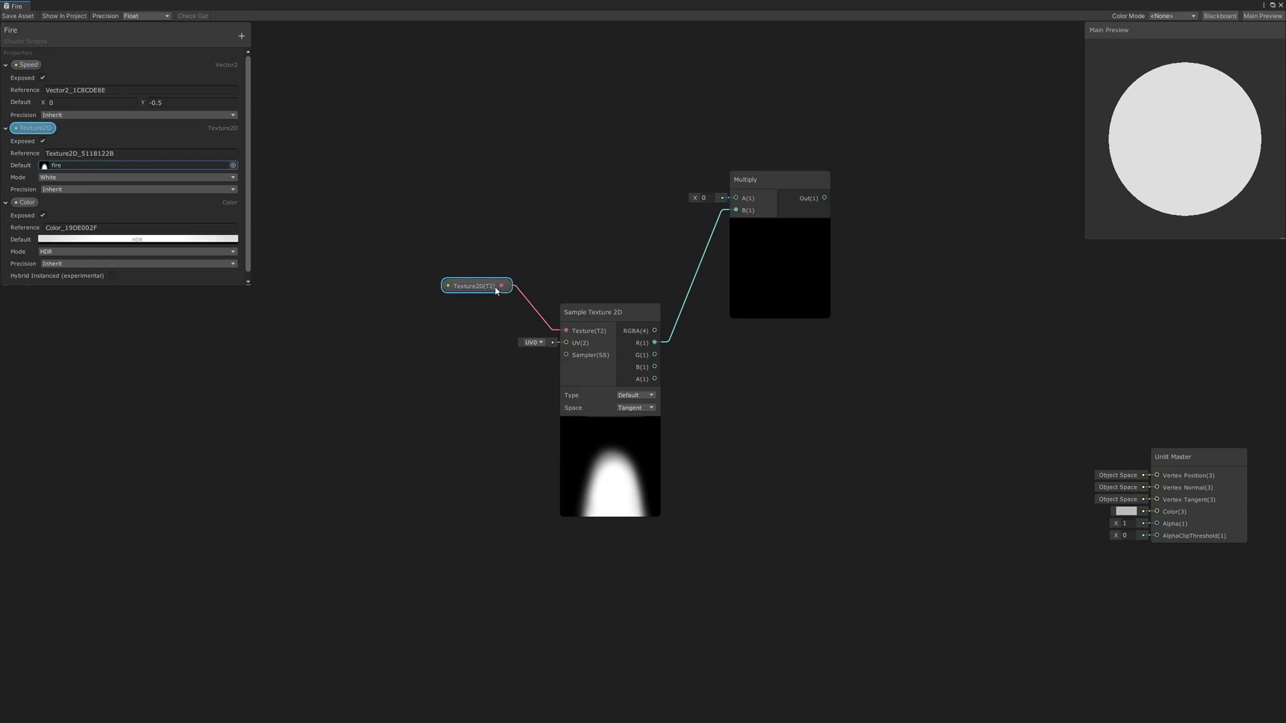
left_click_drag(473, 282, 504, 304)
left_click(586, 314)
left_click_drag(586, 313, 583, 345)
Add a UV node and place it in the free space above and before the texture nodes
middle_click_drag(424, 210, 487, 236)
right_click(439, 198)
left_click(505, 209)
type("uv")
key("Return")
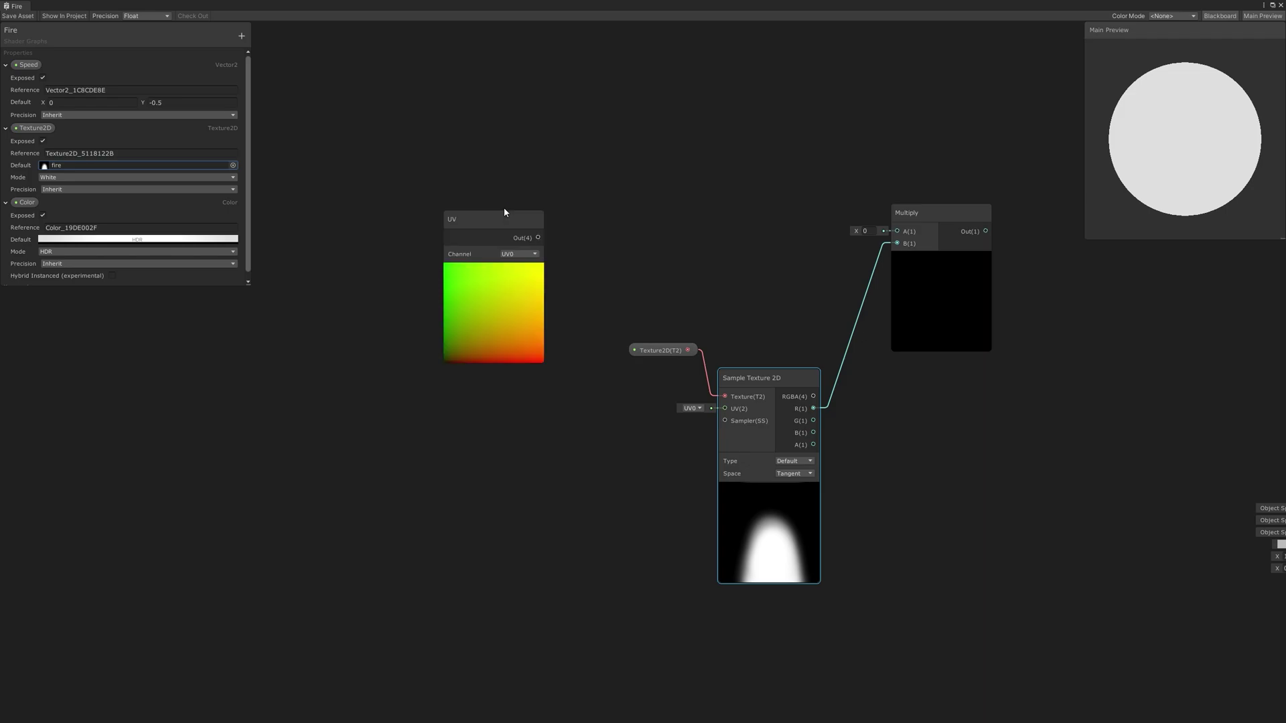
left_click_drag(461, 215, 377, 167)
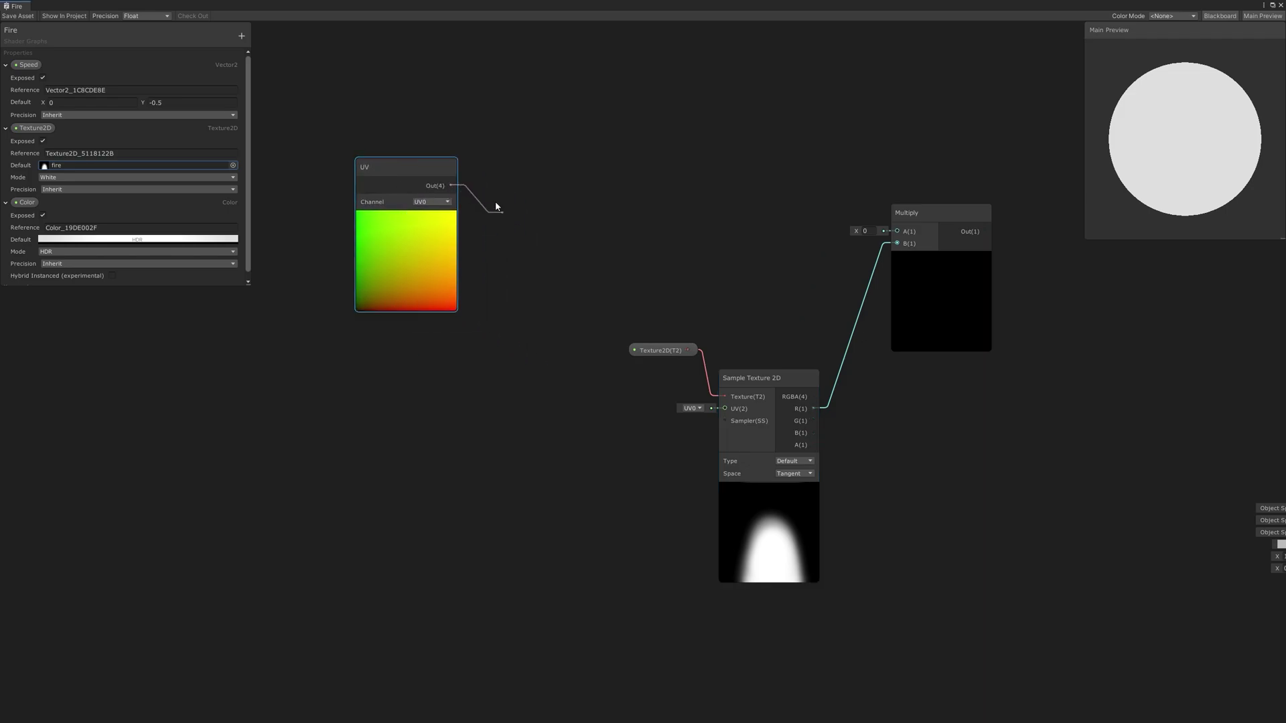
Add a Split node fed by the UV node's output
left_click_drag(496, 207, 496, 207)
type("split")
key("Return")
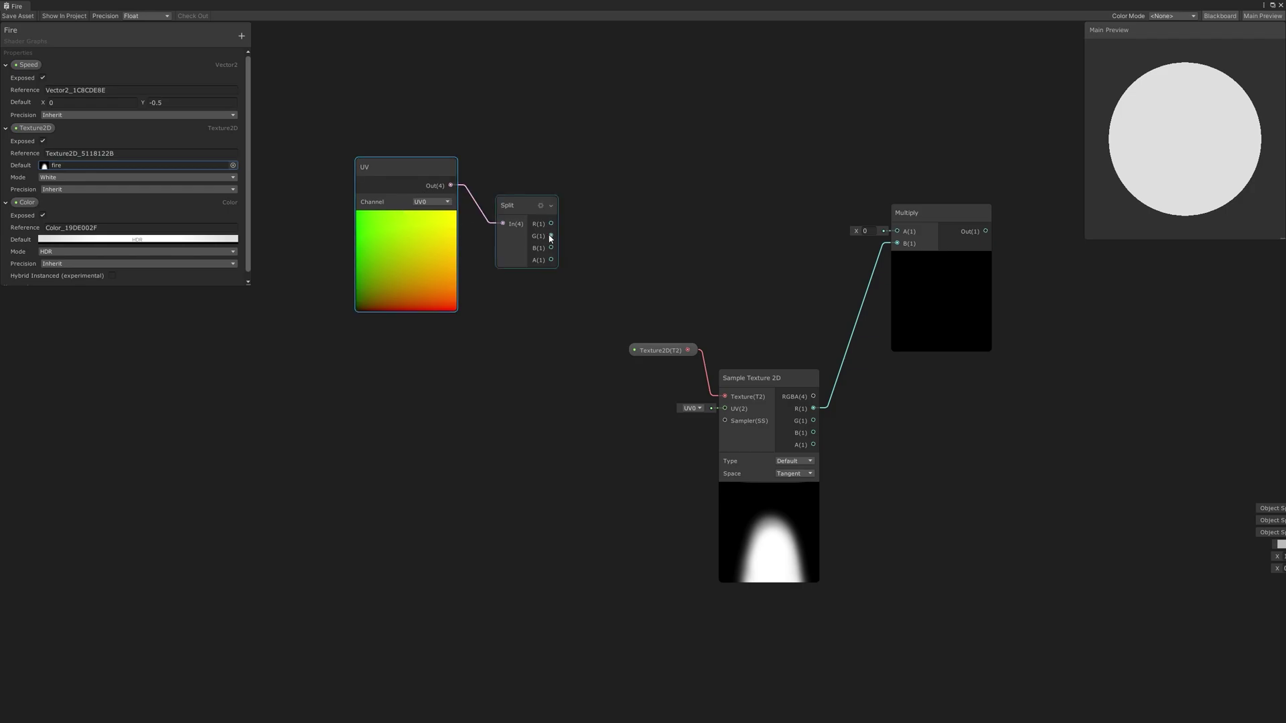
Add a One Minus node fed by the Split node's G output and place it beside Split
left_click_drag(651, 181, 652, 180)
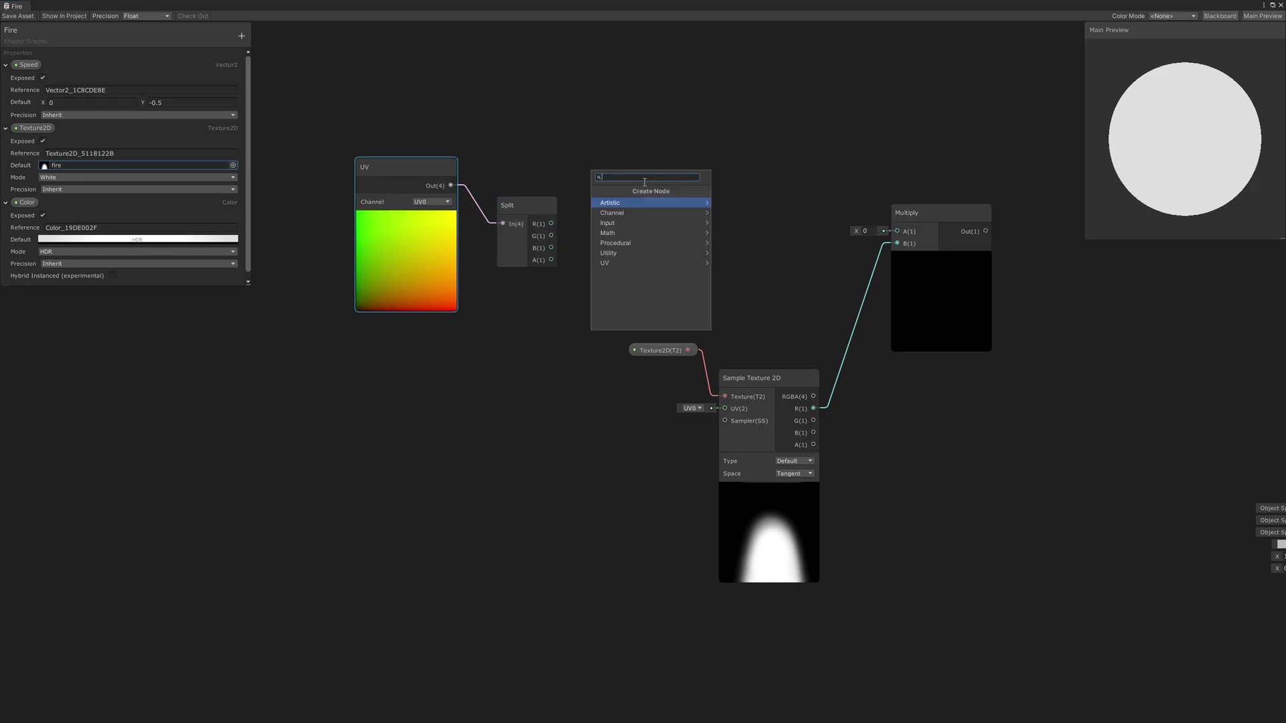
type("min")
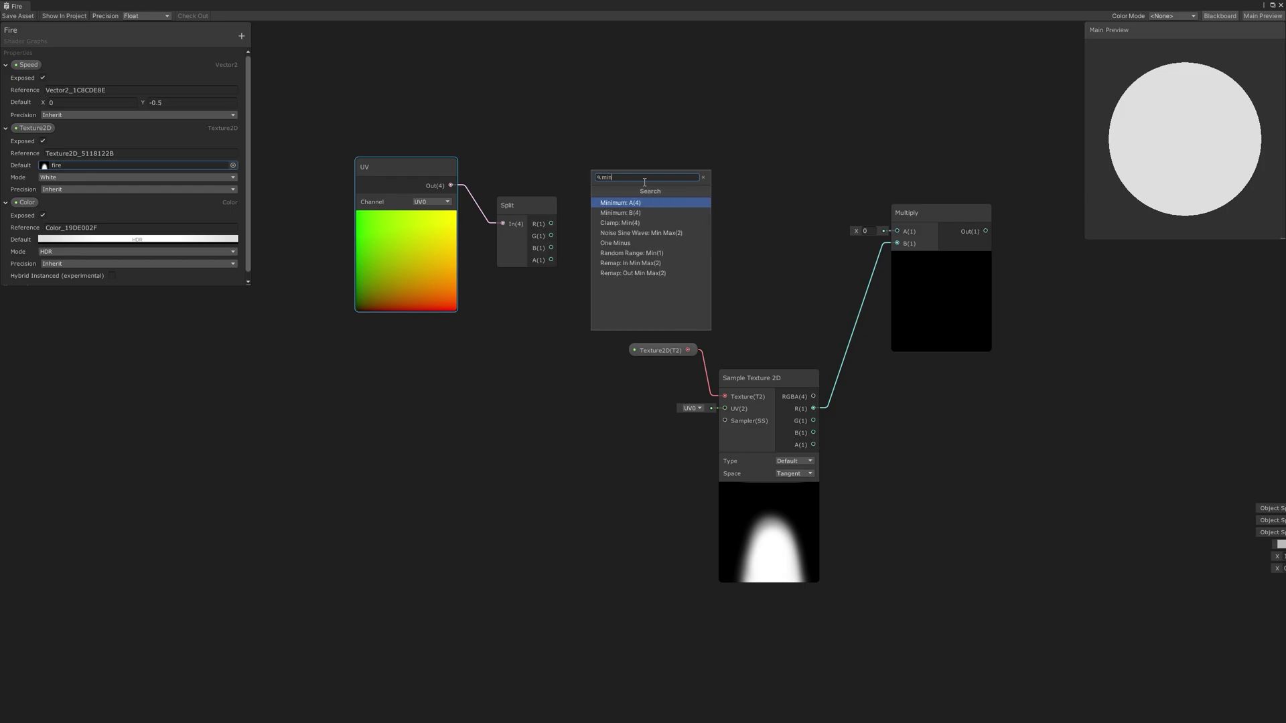
left_click(615, 243)
left_click_drag(680, 170, 620, 174)
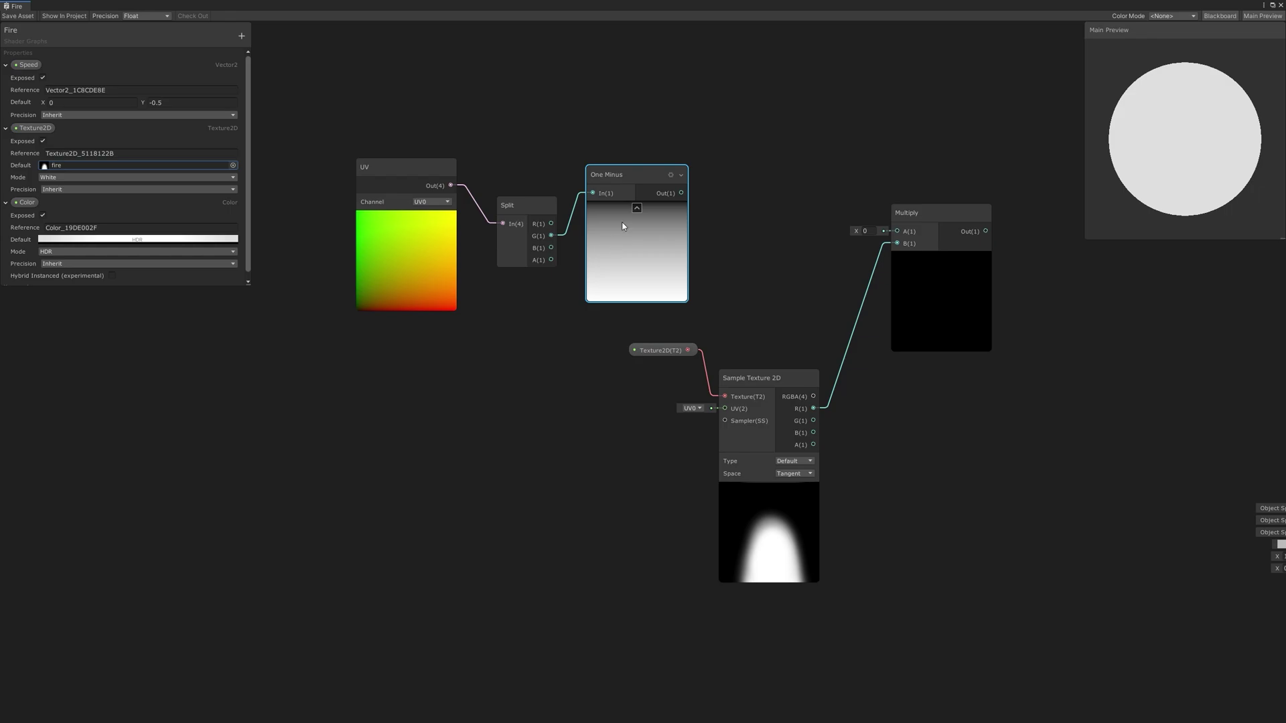
Make room for a Power node after One Minus, feeding One Minus into A and Power's output into Multiply's A input
left_click_drag(451, 173, 560, 241)
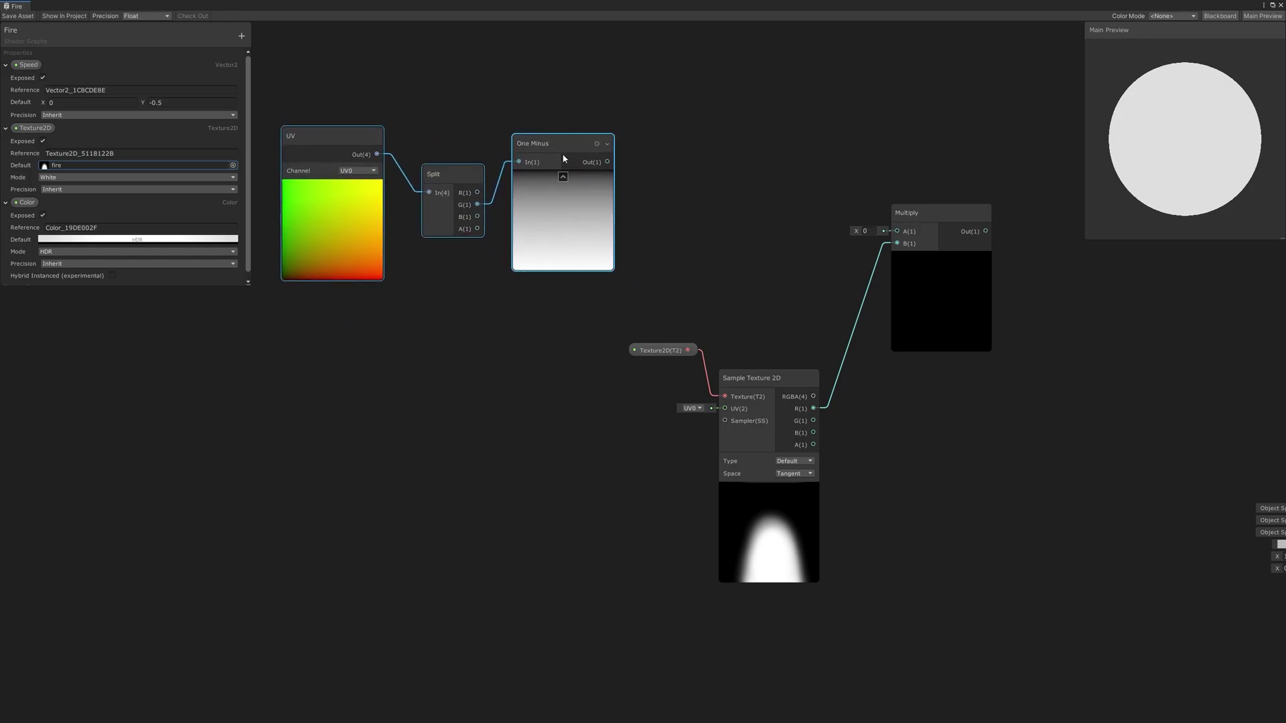
left_click_drag(678, 187, 699, 152)
type("pow")
key("Return")
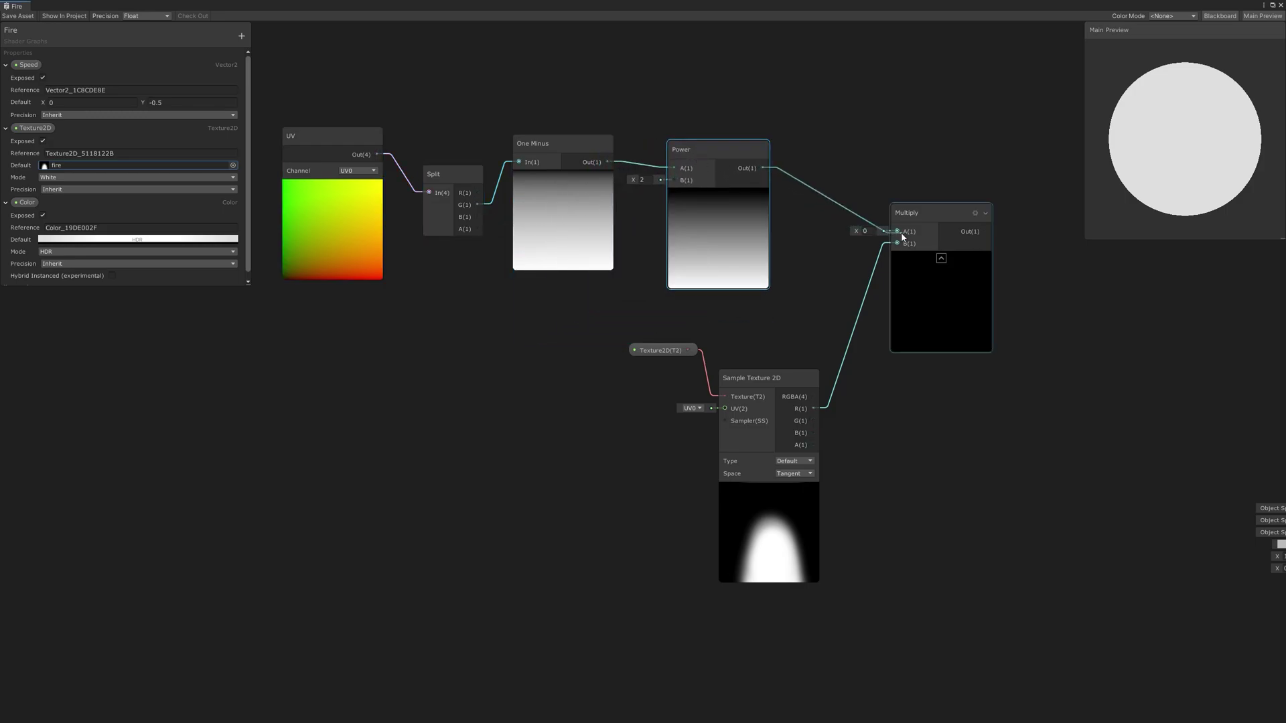
left_click_drag(897, 233, 898, 232)
Set the Power node's B exponent to 0.3
middle_click_drag(654, 189, 524, 199)
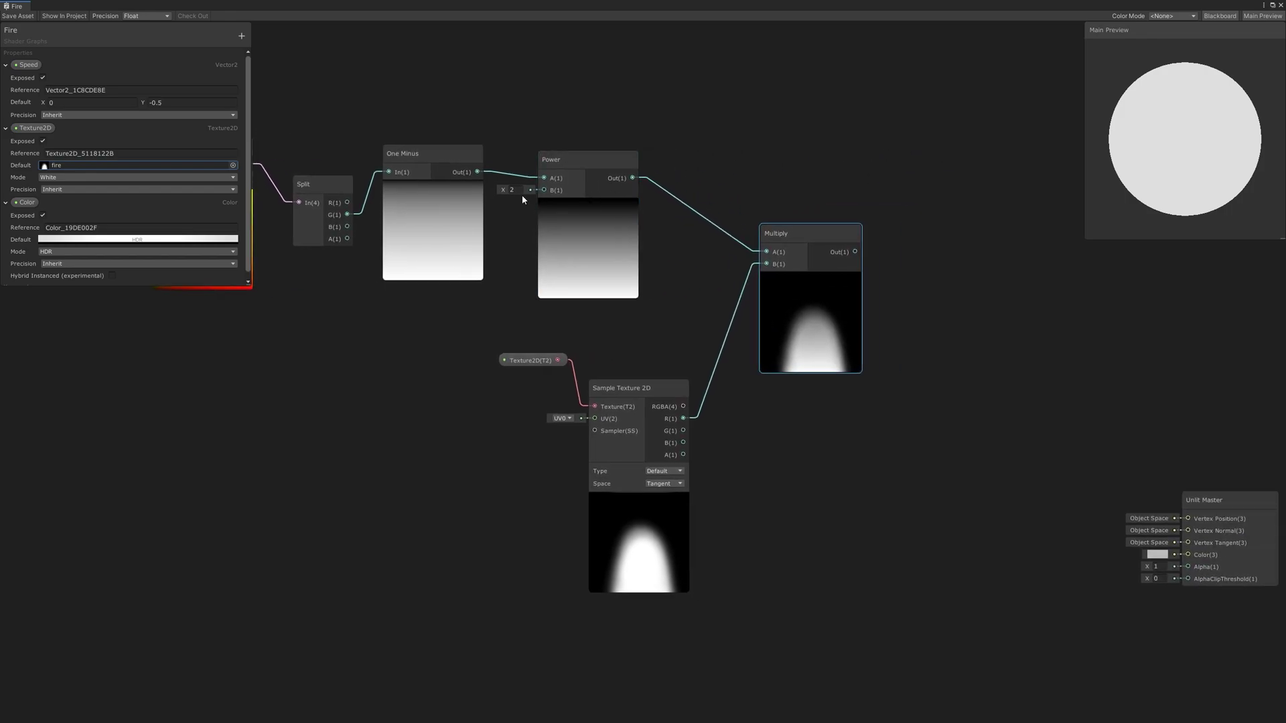
mouse_move(508, 191)
left_mouse_down()
mouse_move(497, 191)
mouse_move(564, 197)
mouse_move(466, 200)
mouse_move(567, 199)
mouse_move(448, 201)
mouse_move(549, 203)
mouse_move(522, 191)
left_mouse_up()
left_click(522, 191)
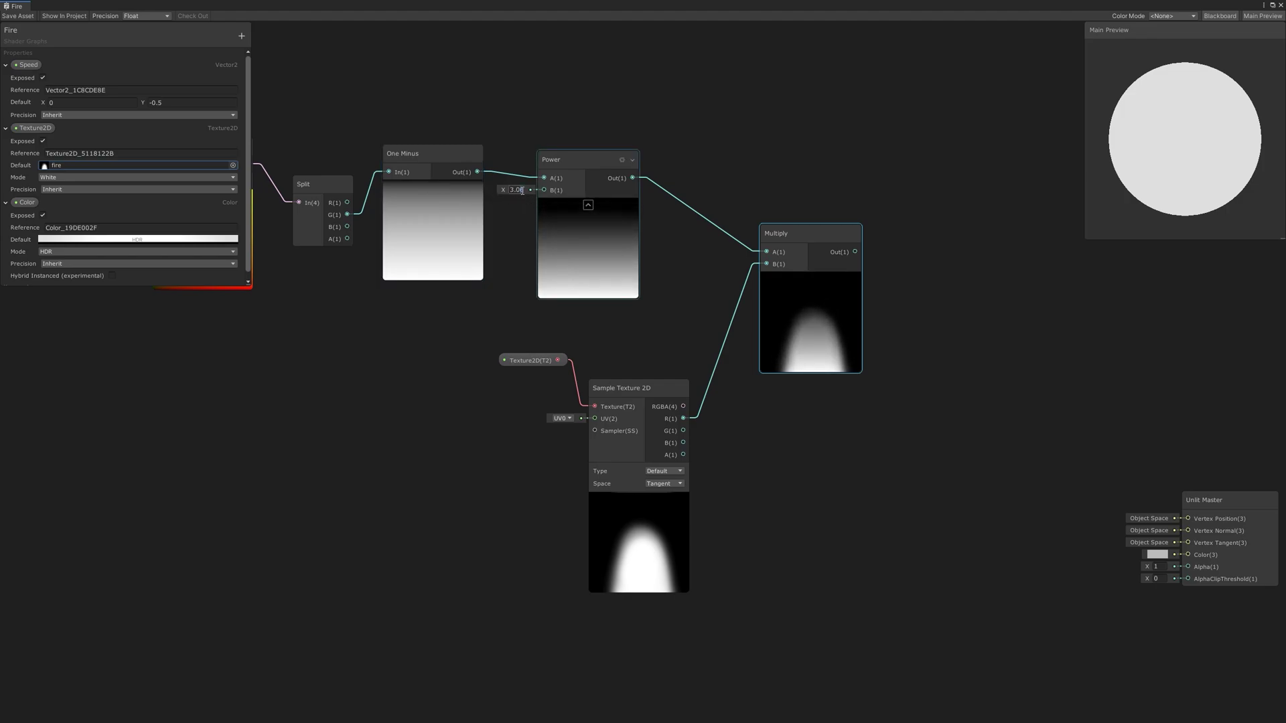
key("BackSpace")
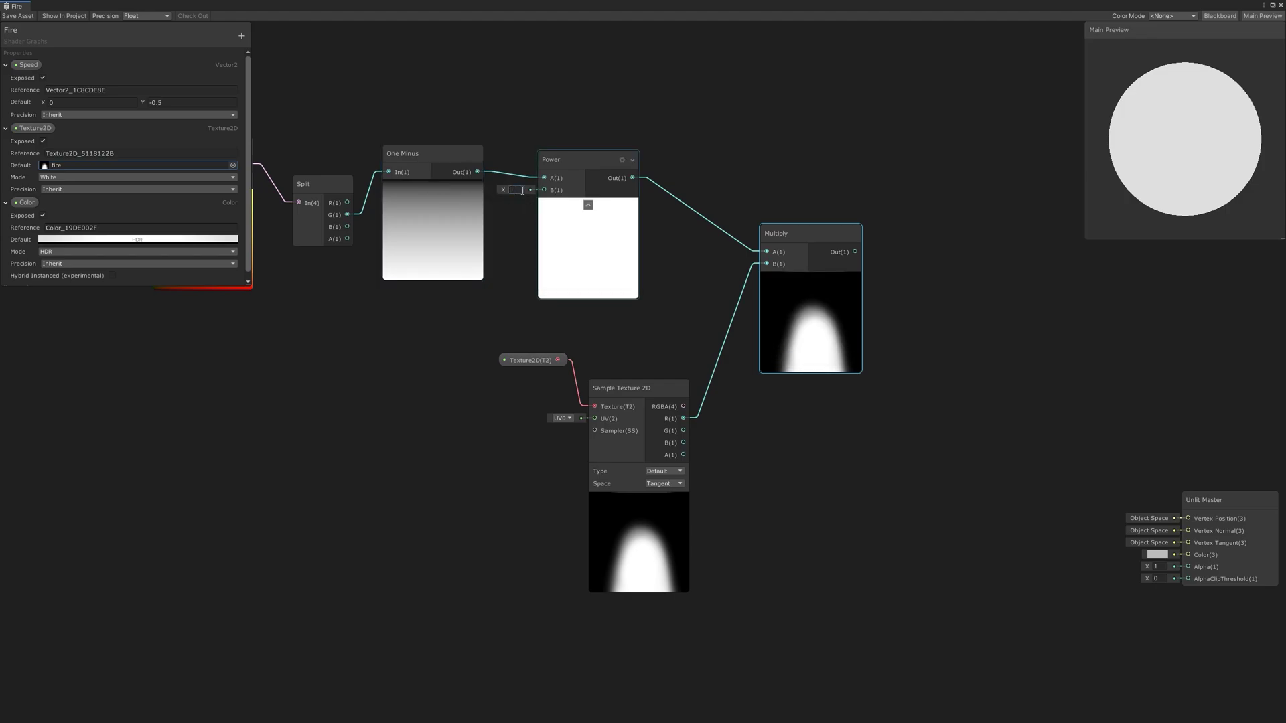
type("0.3")
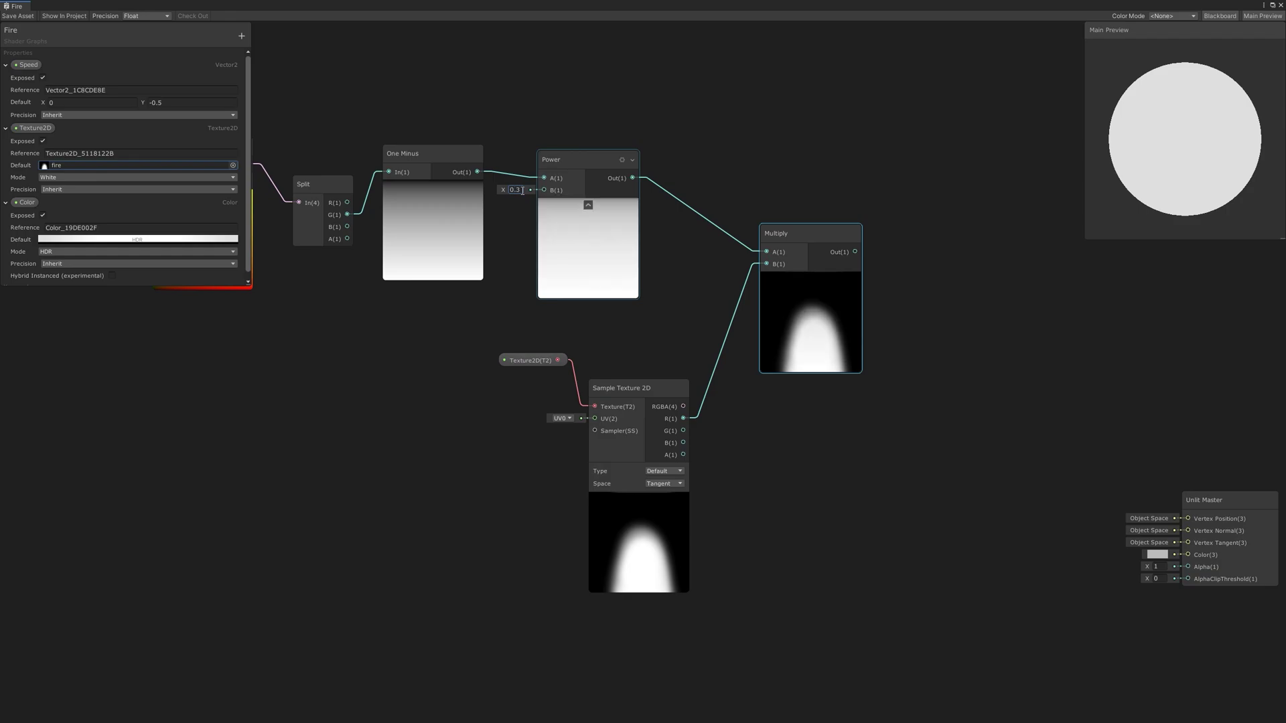
Move the Texture2D property and Sample Texture 2D nodes closer to the gradient nodes
middle_click_drag(728, 290, 604, 267)
middle_click_drag(507, 178, 359, 1)
middle_click_drag(403, 422, 611, 465)
left_click_drag(421, 193, 534, 337)
left_click_drag(402, 143, 400, 168)
Add a Time node in the free space below the Sample Texture 2D node
middle_click_drag(373, 376, 657, 267)
right_click(559, 278)
left_click(590, 285)
type("time")
key("Return")
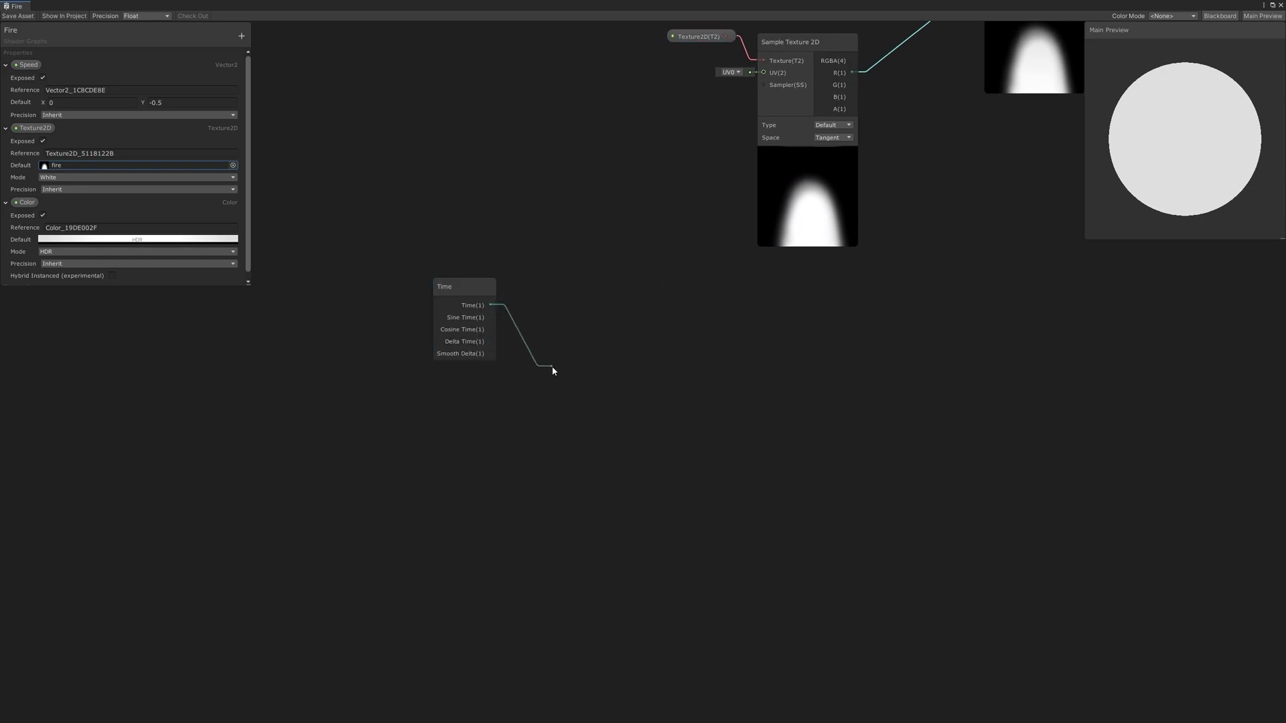
Add a Multiply node with the Time output feeding A and the Speed property feeding B
left_click_drag(552, 370, 553, 368)
type("mu")
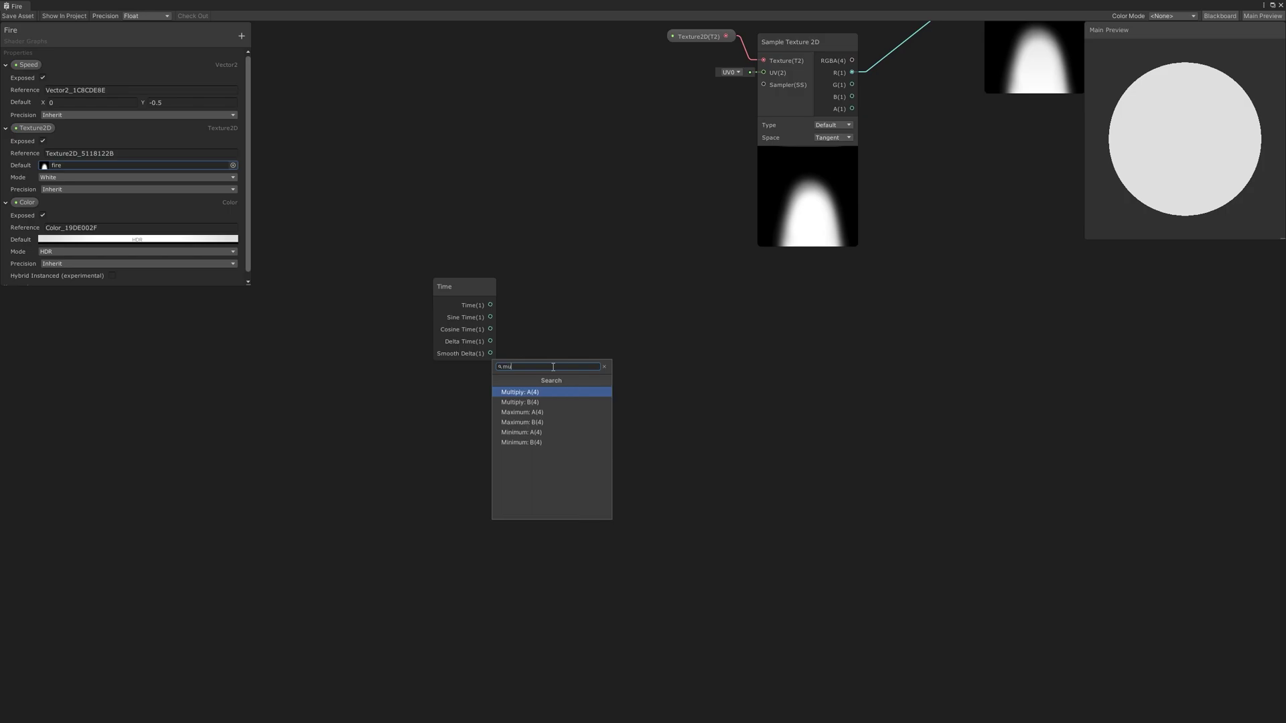
key("Return")
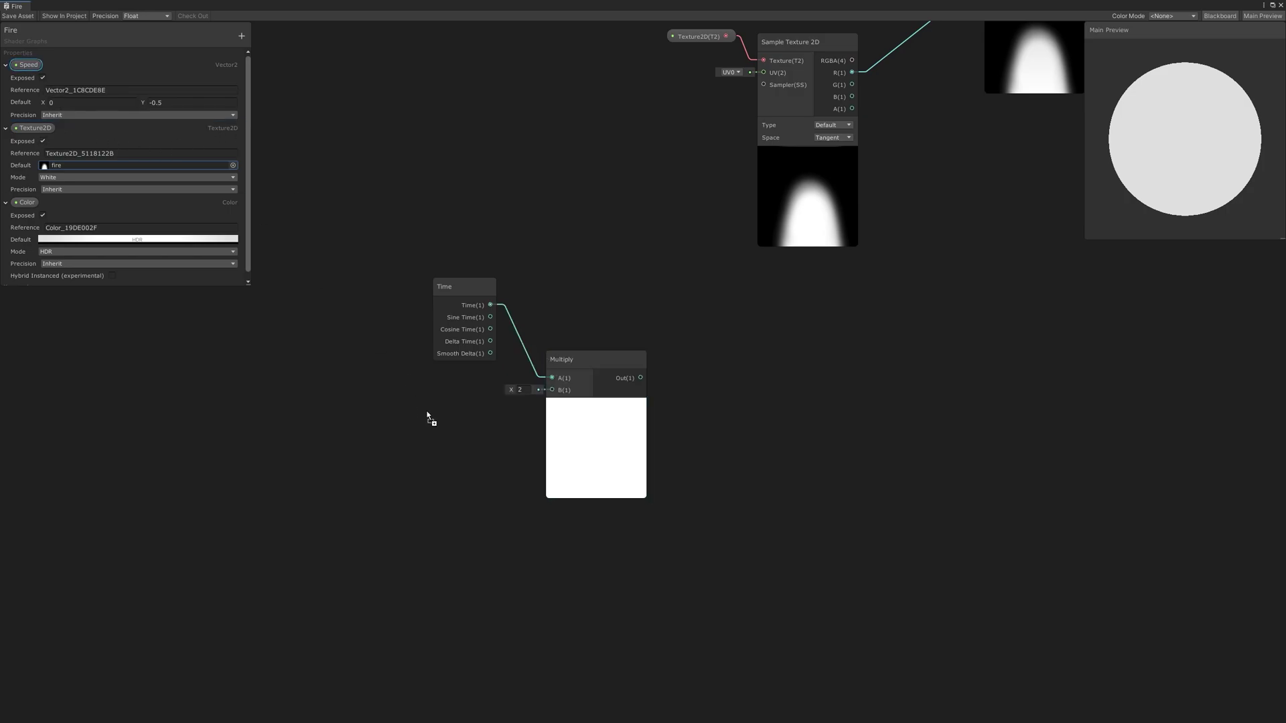
left_click_drag(474, 420, 467, 382)
Add a Tiling And Offset node whose Offset is fed by the Time and Speed Multiply, and place it beside that node
middle_click_drag(833, 382, 563, 352)
left_click_drag(370, 348, 410, 367)
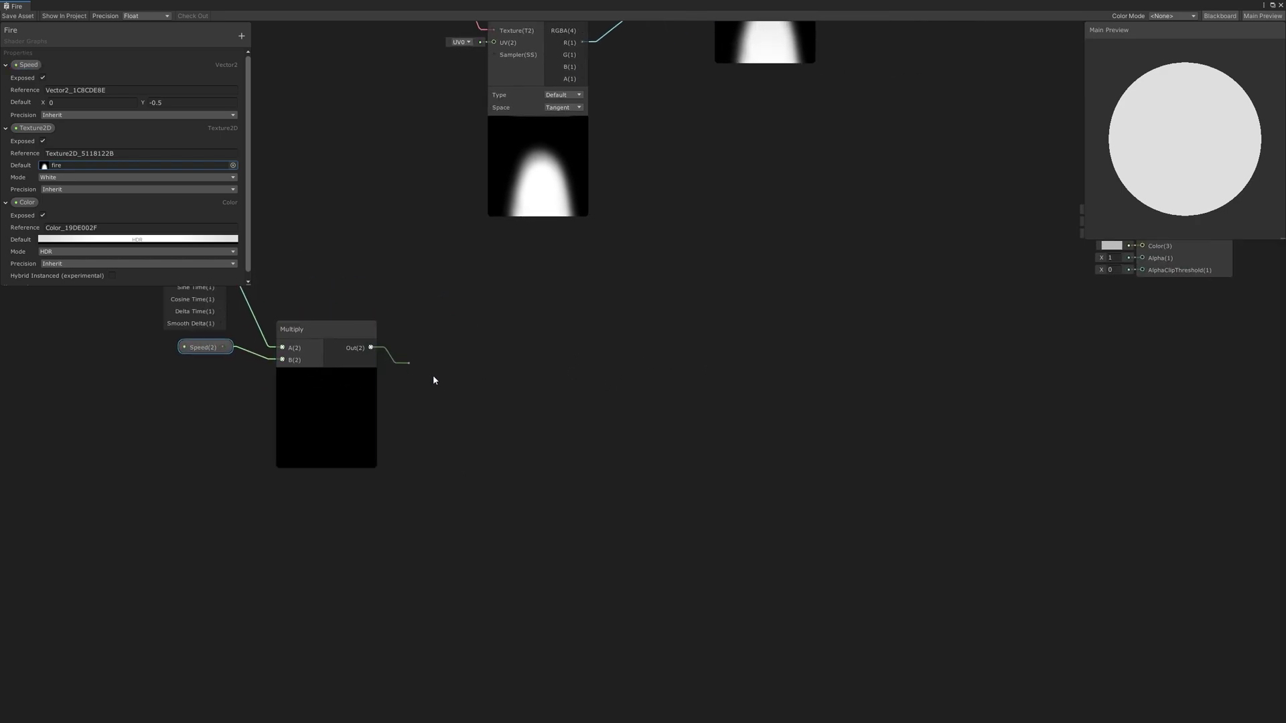
left_click_drag(480, 417, 480, 414)
type("ti")
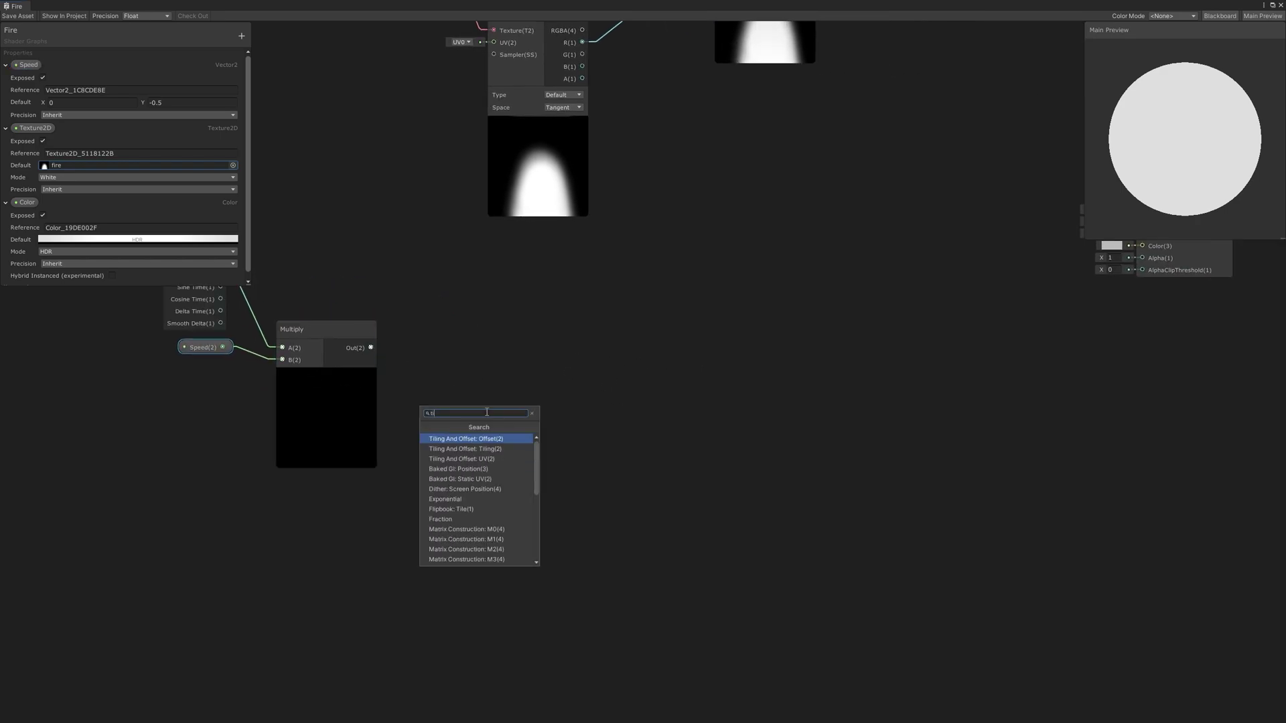
key("Return")
left_click_drag(506, 397, 499, 352)
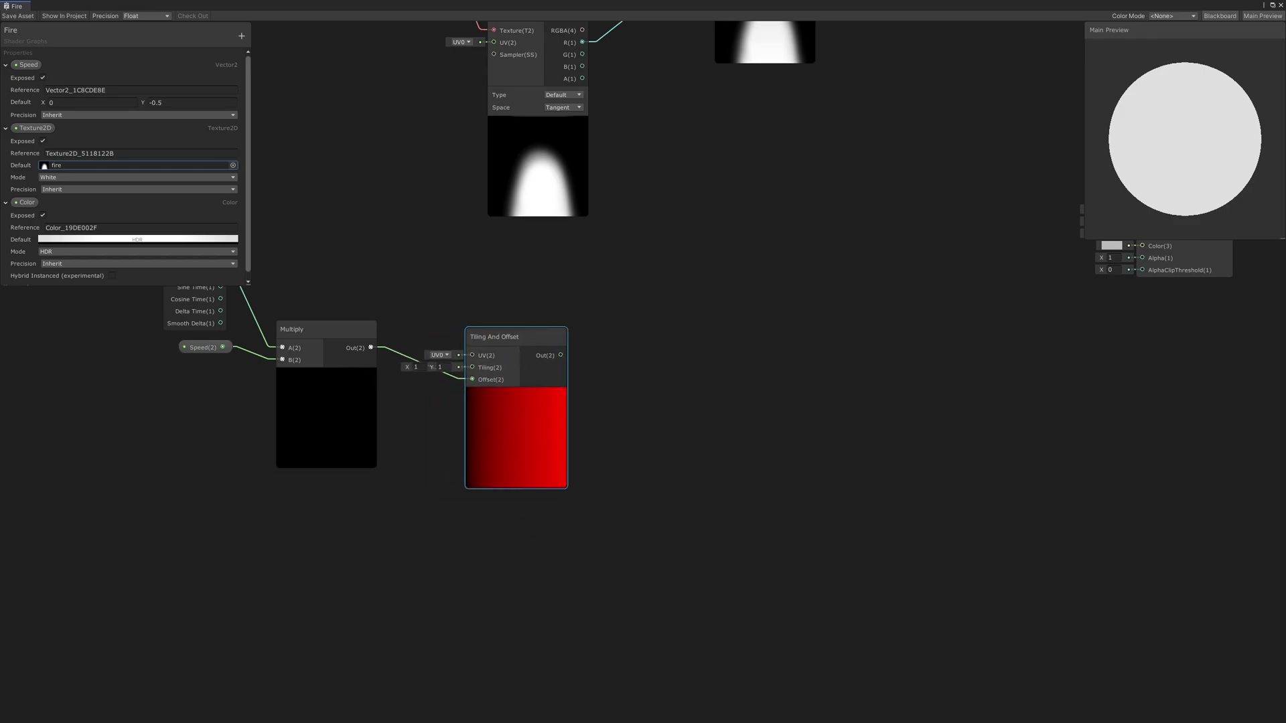
Add a Voronoi node with Tiling And Offset's output feeding UV, and set its Cell Density to 10
middle_click_drag(954, 342, 760, 336)
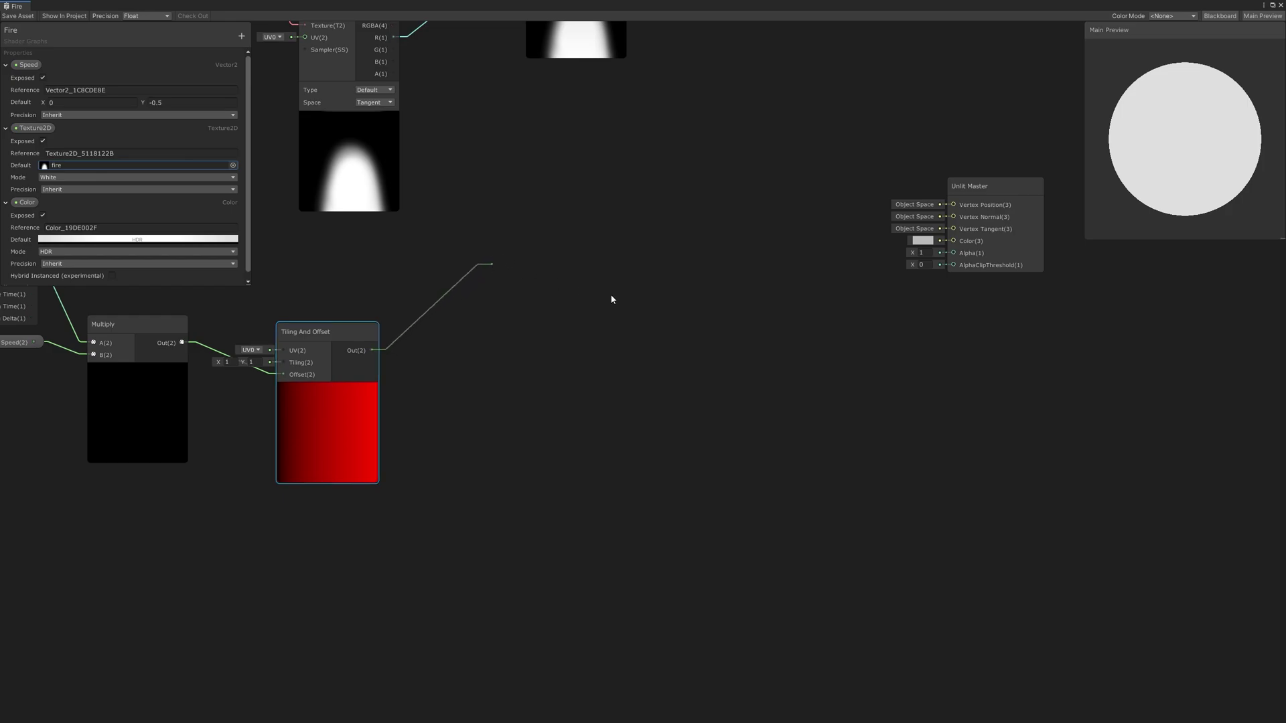
type("vo")
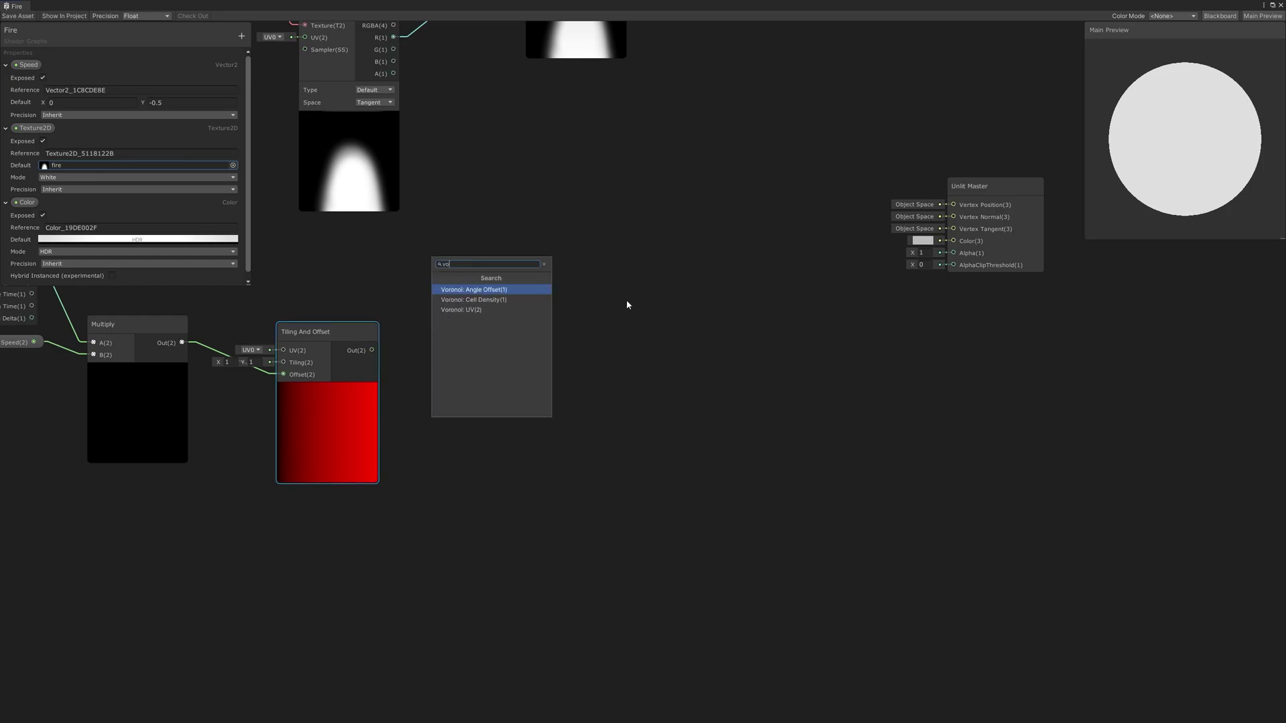
key("Down")
key("Down")
key("Return")
left_click_drag(545, 253, 496, 262)
left_click(410, 302)
type("10")
Connect the Time node's Time output to Voronoi's Angle Offset input
middle_click_drag(474, 215, 651, 224)
middle_click_drag(310, 267, 414, 303)
left_click_drag(310, 315, 720, 336)
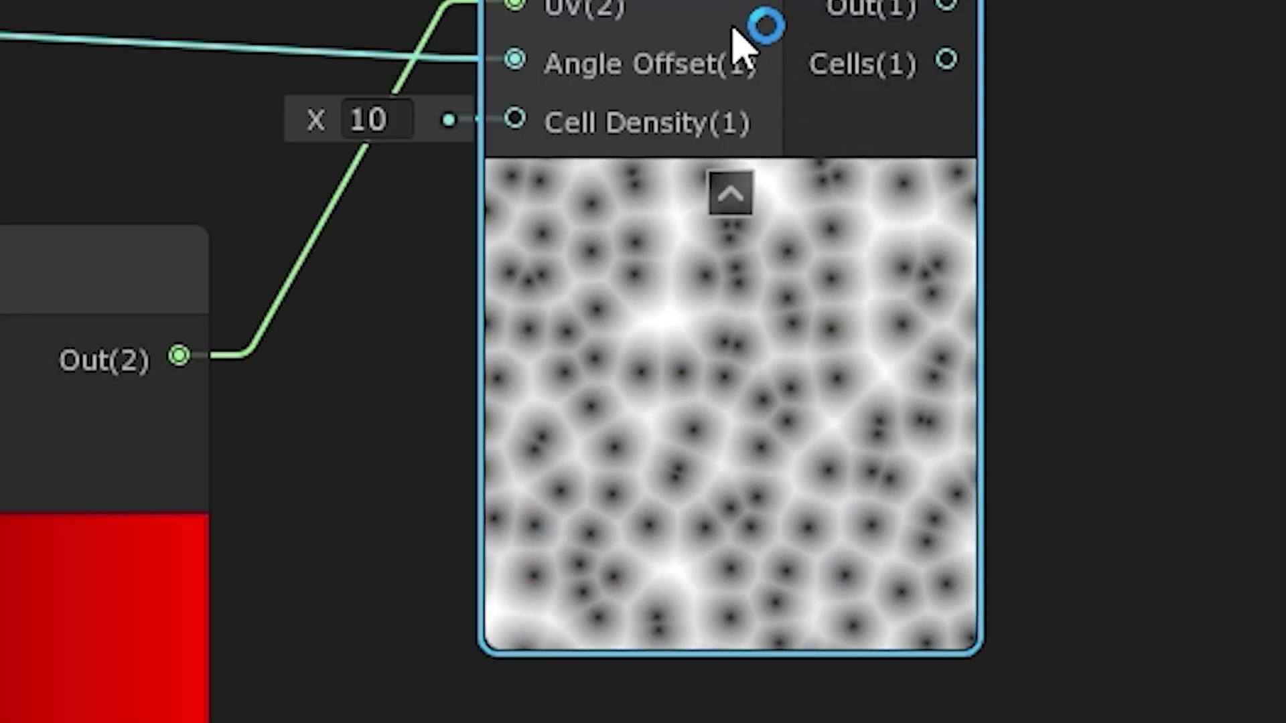
Add a Simple Noise node below Voronoi, feed Tiling And Offset's output into its UV and set Scale to 50
middle_click_drag(1118, 466, 747, 269)
middle_click_drag(722, 355, 652, 341)
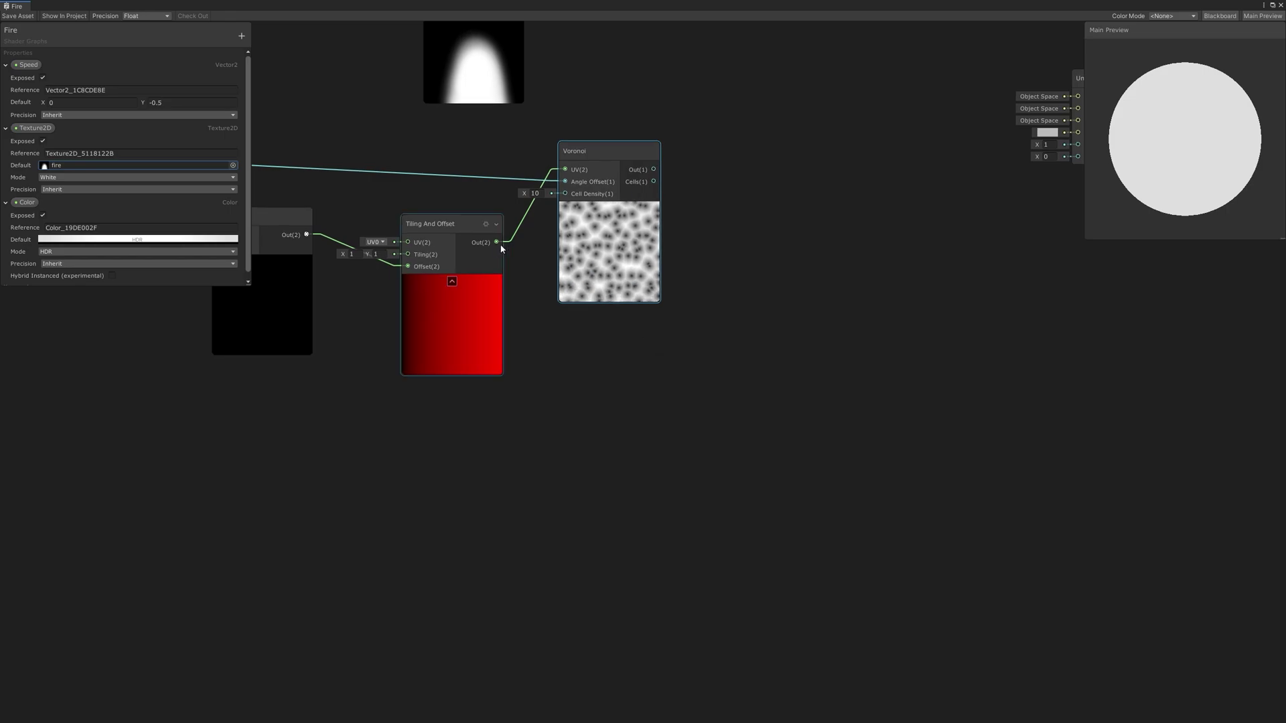
left_click_drag(496, 242, 574, 370)
type("simple")
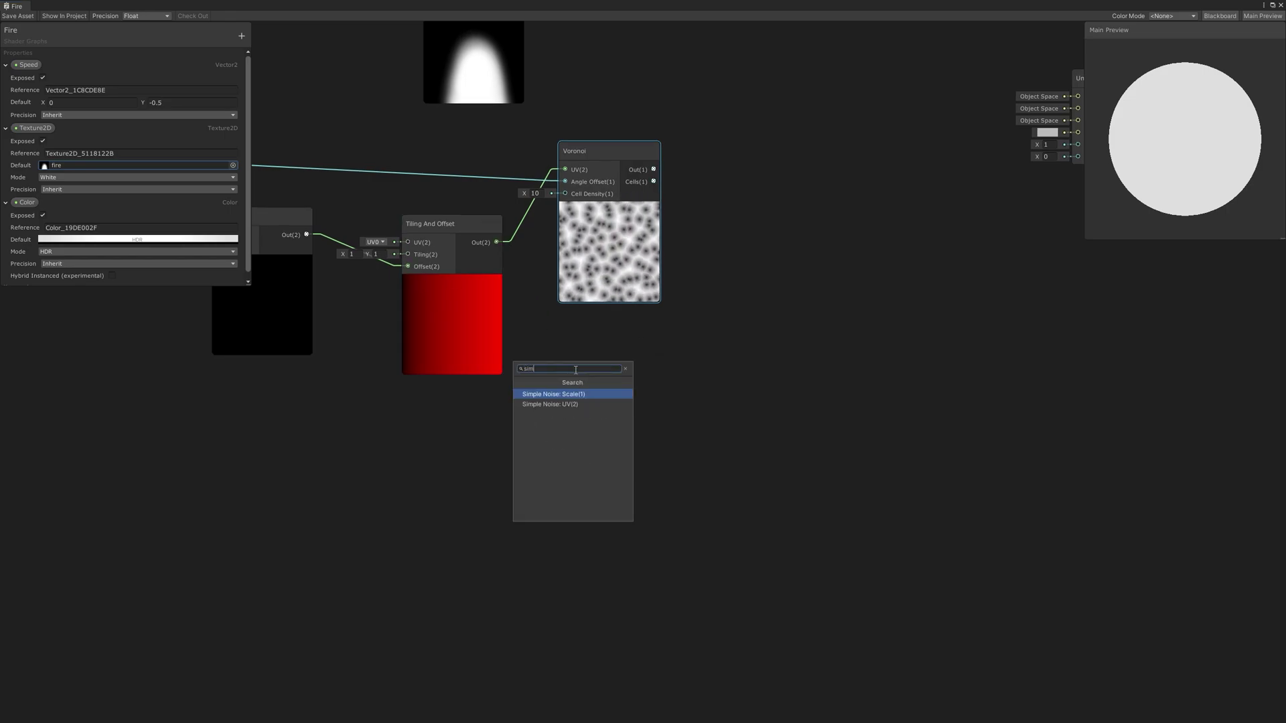
key("Return")
left_click_drag(497, 241, 546, 380)
left_click(544, 380)
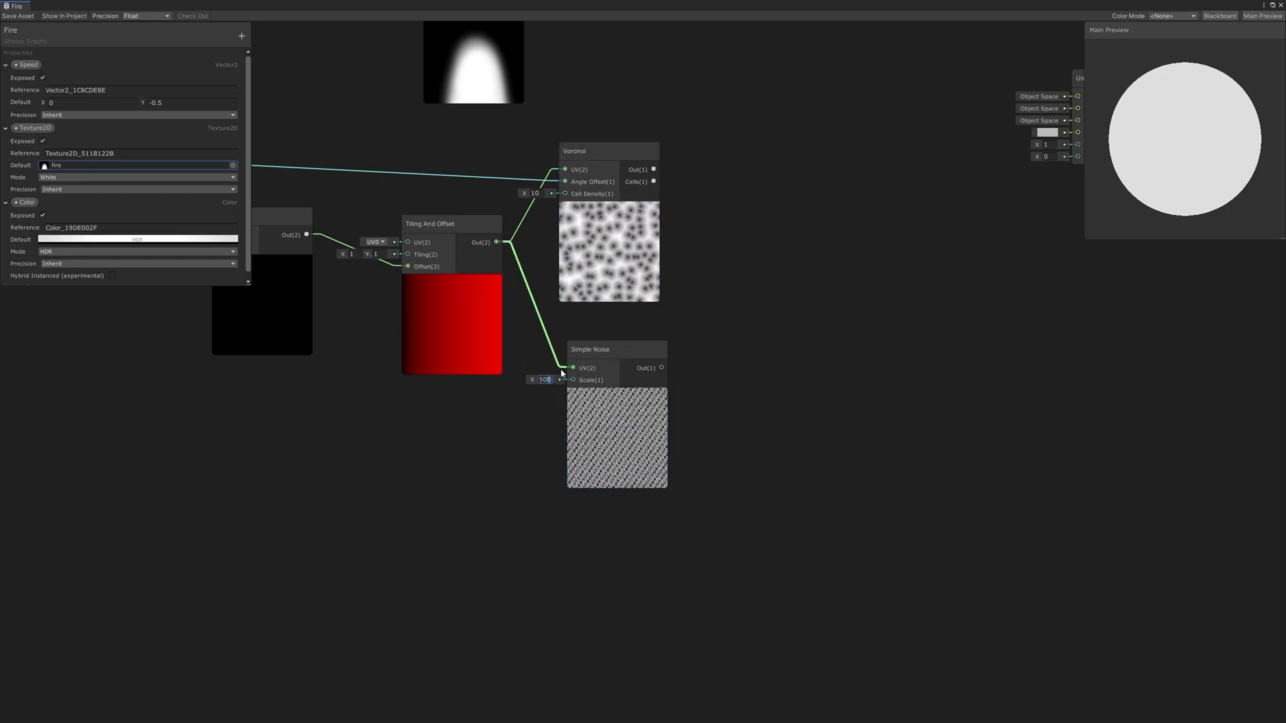
double_click(548, 380)
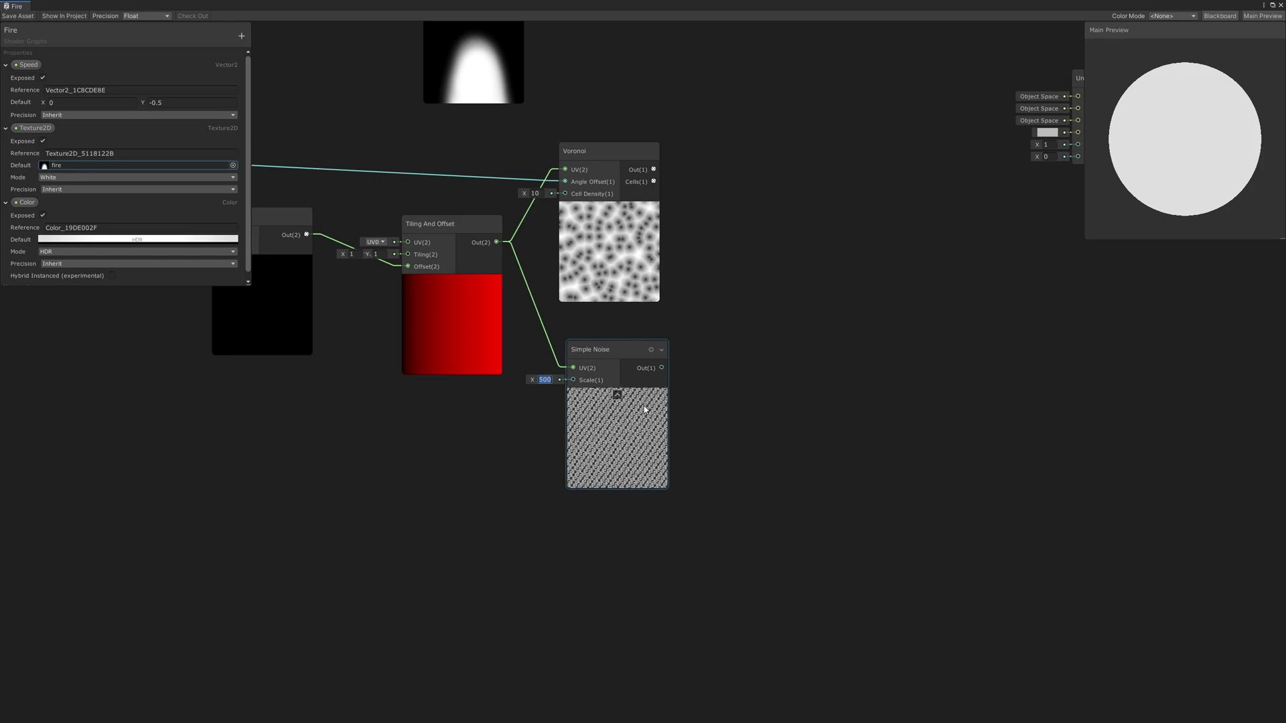
type("50")
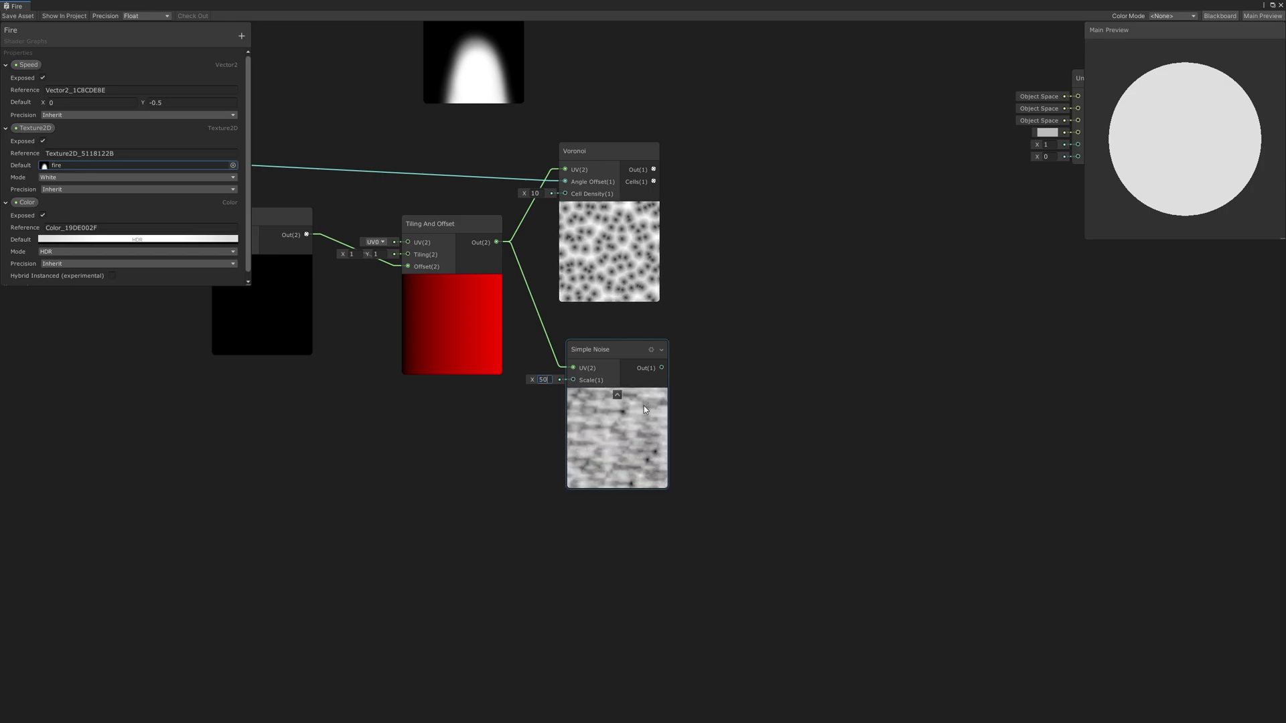
middle_click_drag(691, 333, 649, 368)
left_click(568, 379)
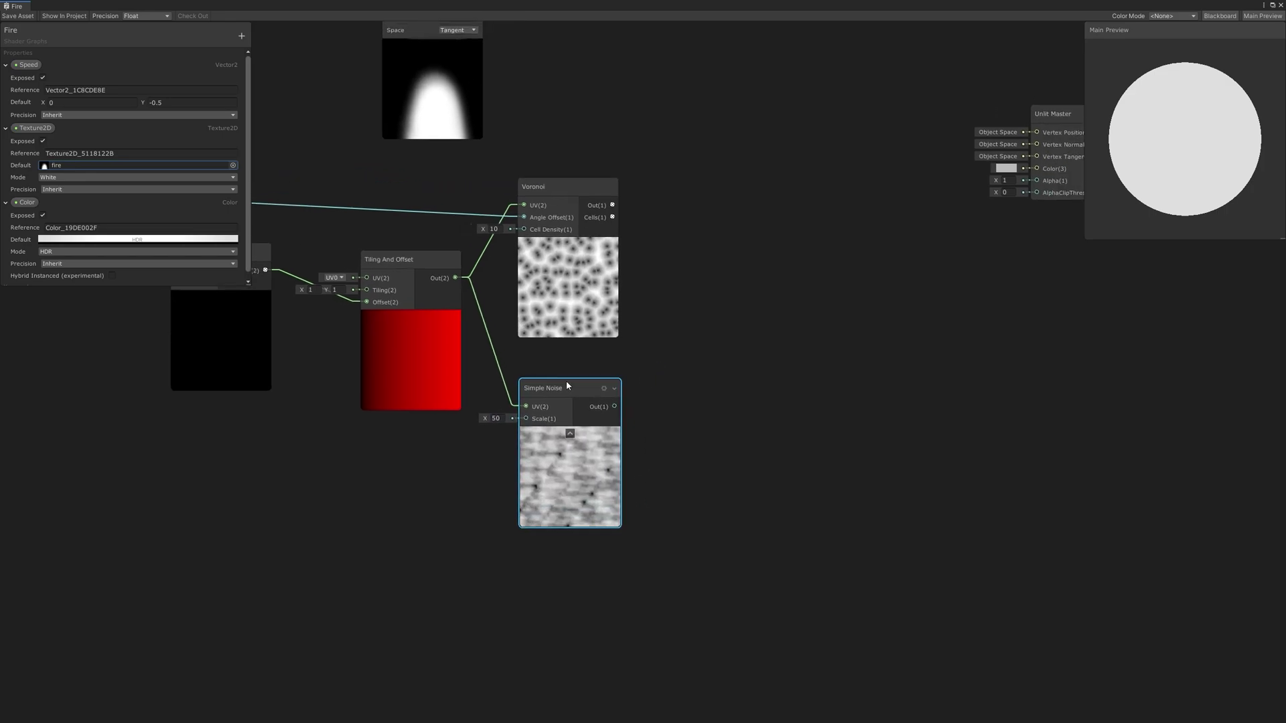
Add a Split node fed by the Simple Noise output
middle_click_drag(665, 316, 487, 344)
left_click_drag(429, 402, 489, 372)
type("split")
key("Return")
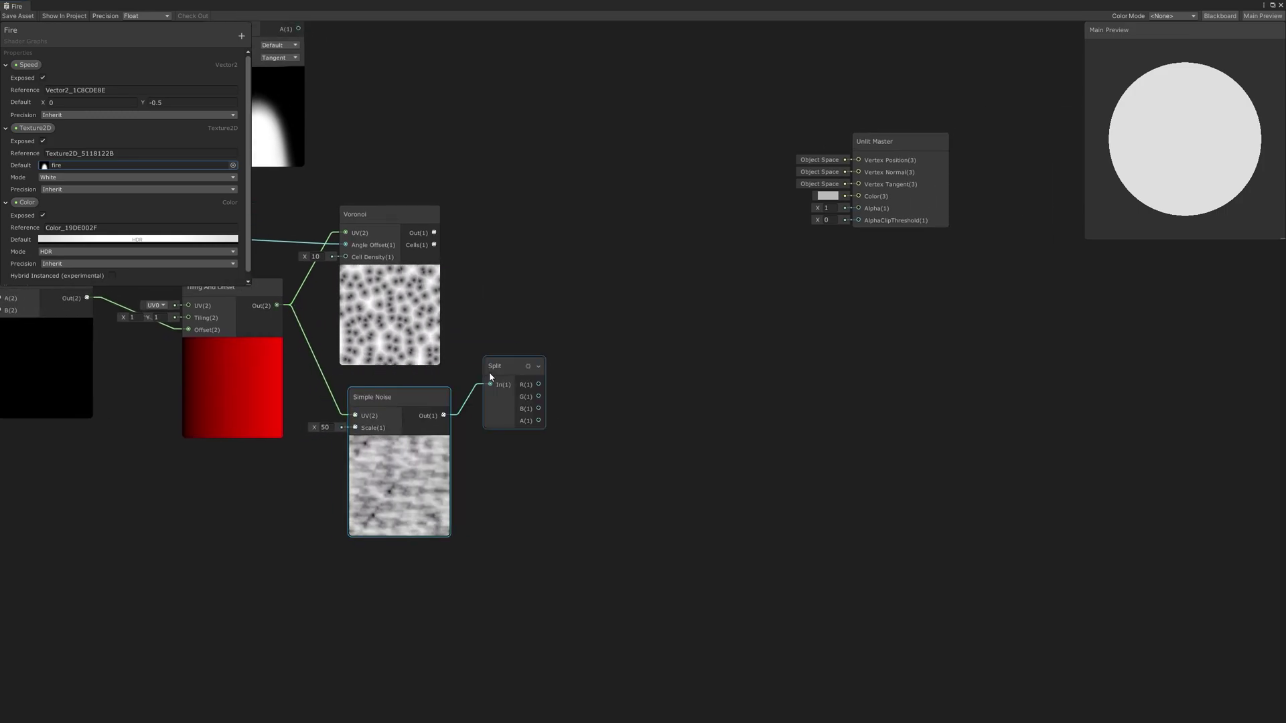
Add a Multiply node combining Voronoi's Out in A with the noise Split's R output in B
middle_click_drag(517, 268, 408, 319)
left_click_drag(325, 284, 504, 302)
type("multiply")
key("Return")
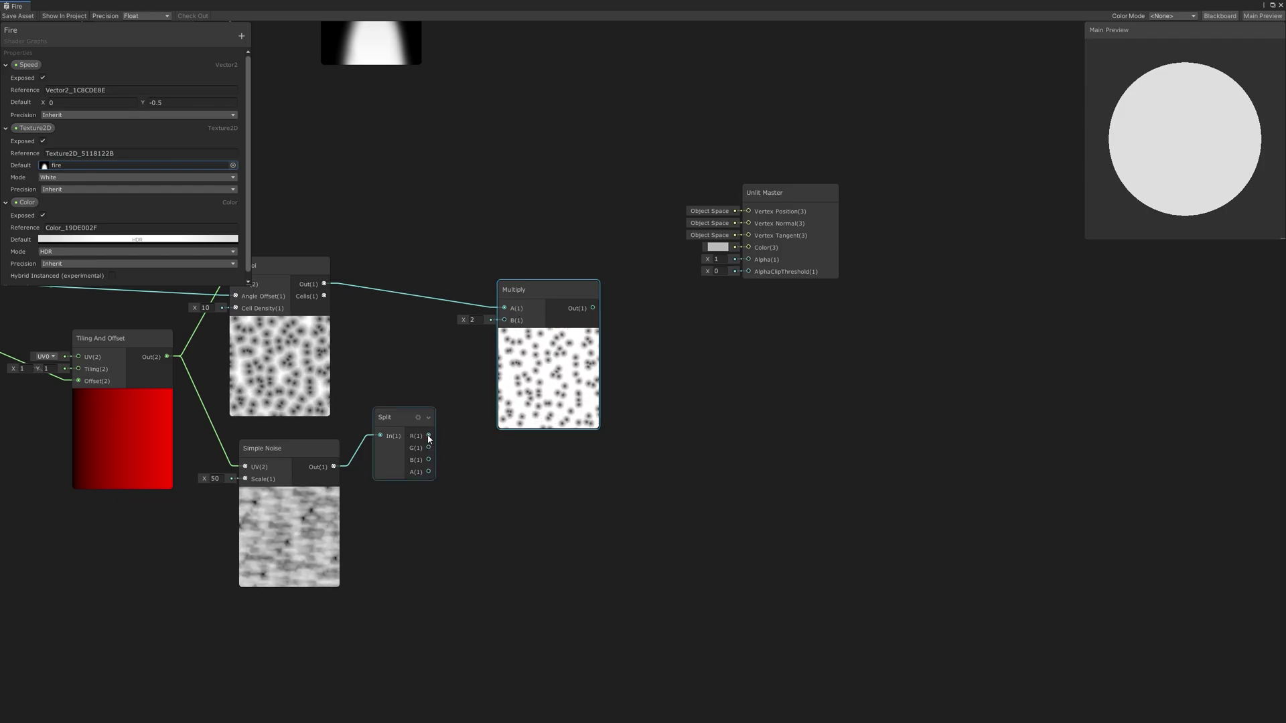
left_click_drag(428, 435, 540, 328)
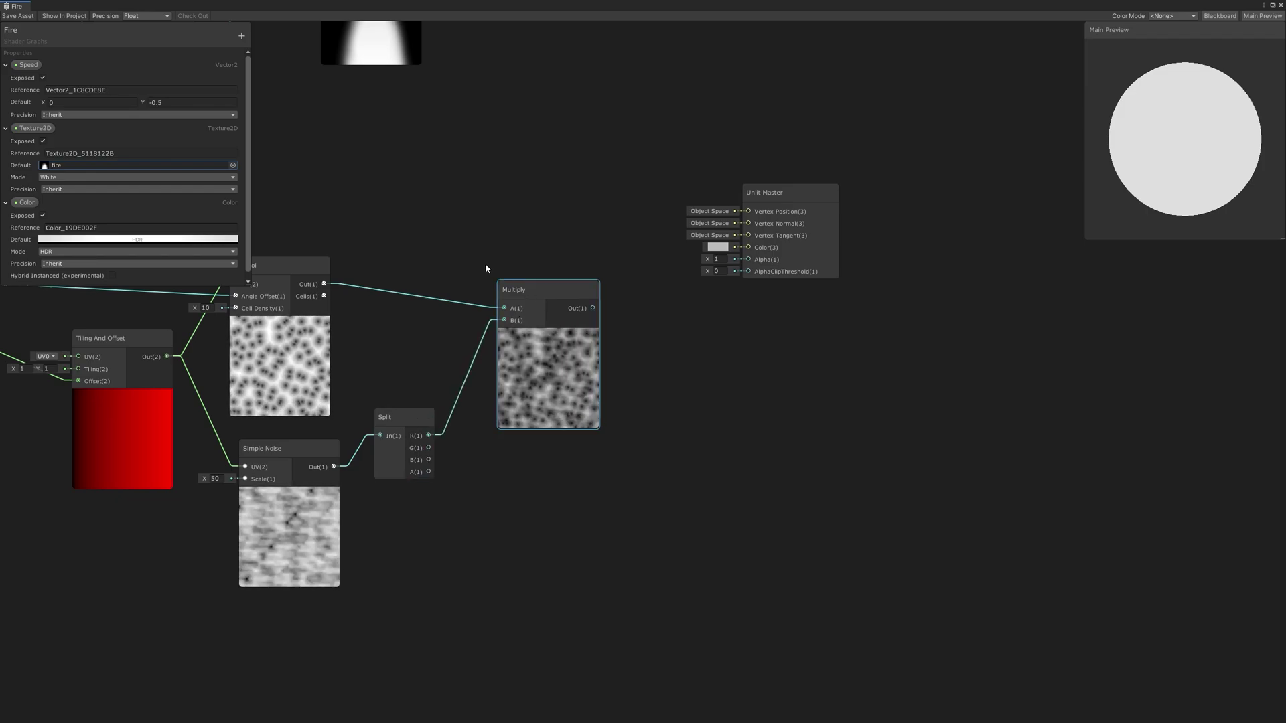
middle_click_drag(469, 275, 431, 284)
left_click_drag(477, 312, 465, 296)
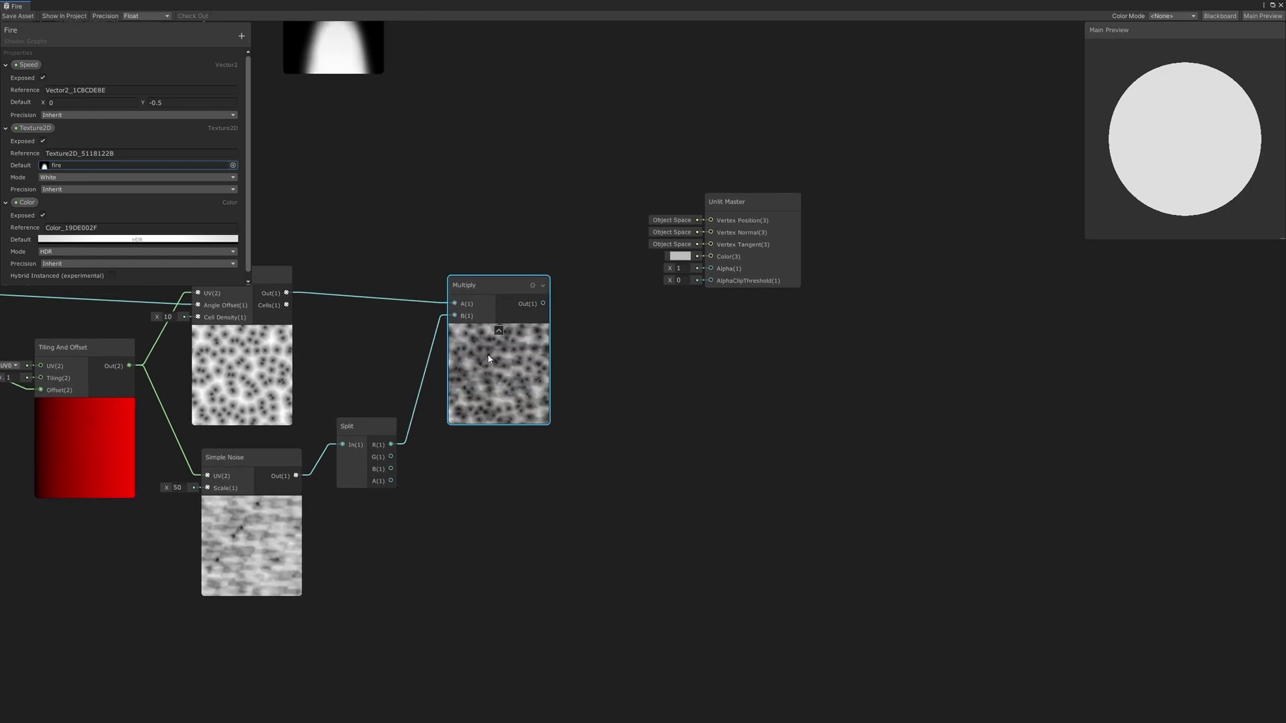
Tighten the layout of the Voronoi, Simple Noise, Split and noise Multiply nodes
middle_click_drag(426, 372, 662, 384)
scroll(623, 395, "down", 3)
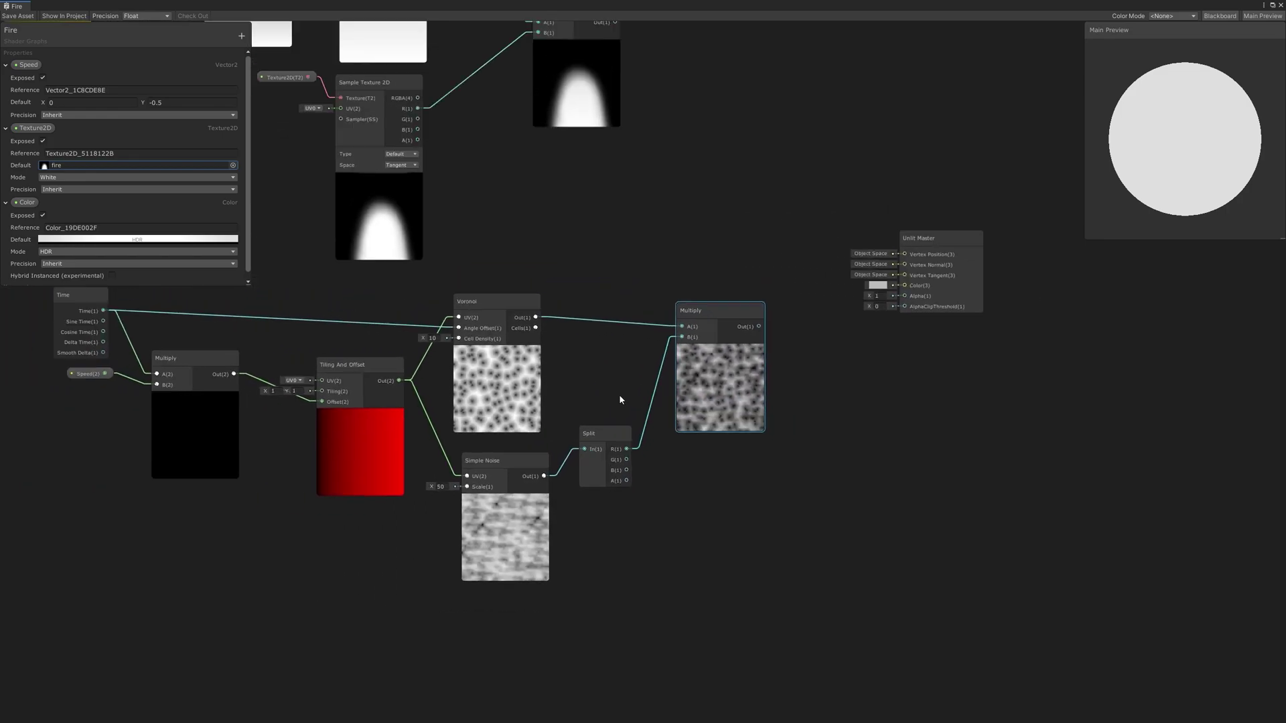
left_click_drag(630, 587, 513, 345)
middle_click_drag(597, 282, 427, 297)
left_click_drag(529, 359, 492, 340)
Move the Unlit Master node farther from the noise and texture branches to make room for more nodes
middle_click_drag(606, 295, 617, 373)
middle_click_drag(604, 289, 396, 266)
left_click_drag(618, 410, 770, 339)
middle_click_drag(471, 313, 571, 327)
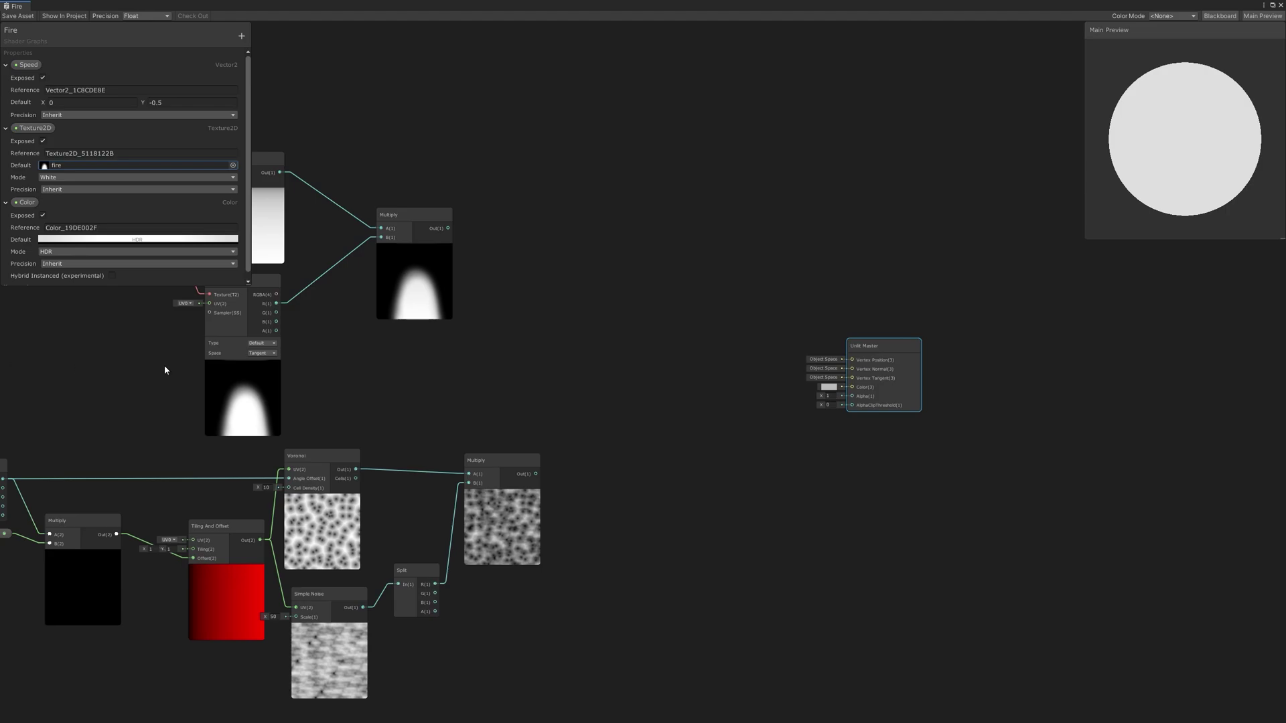
Add an Add node with the fire mask Multiply feeding A and the noise Multiply feeding B
left_click_drag(536, 475, 606, 417)
type("add")
key("Return")
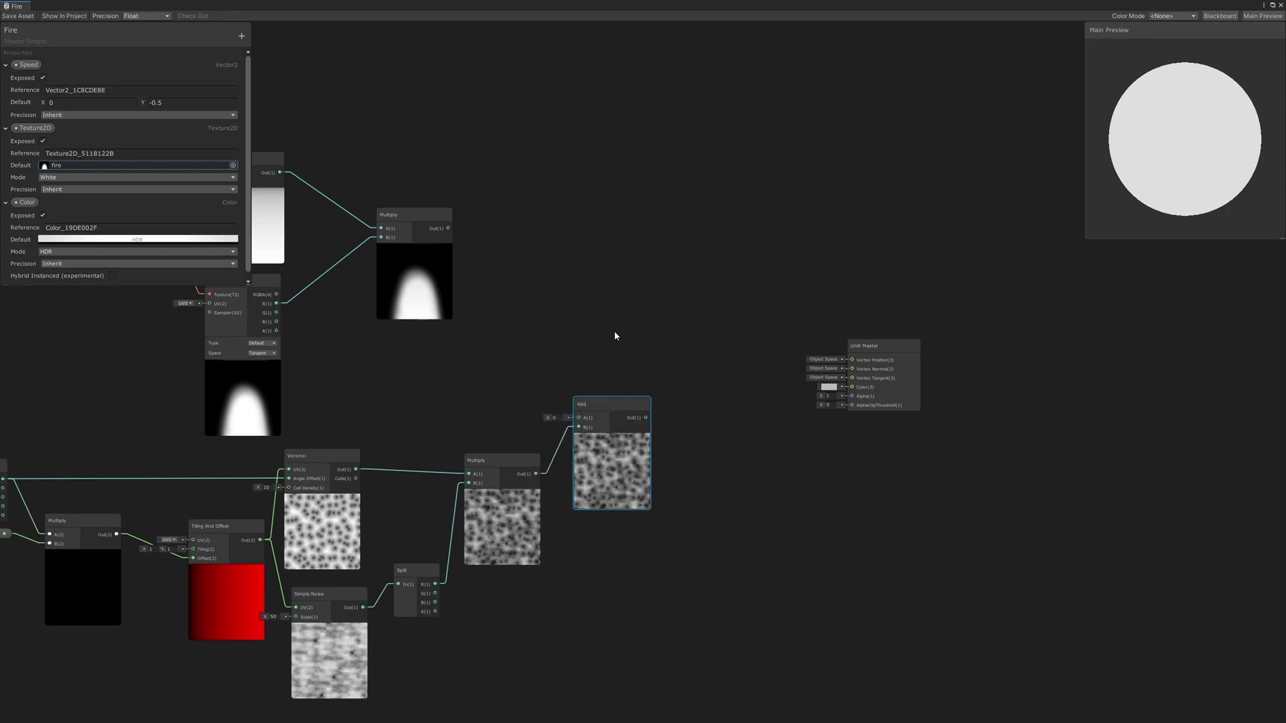
left_click_drag(449, 228, 578, 421)
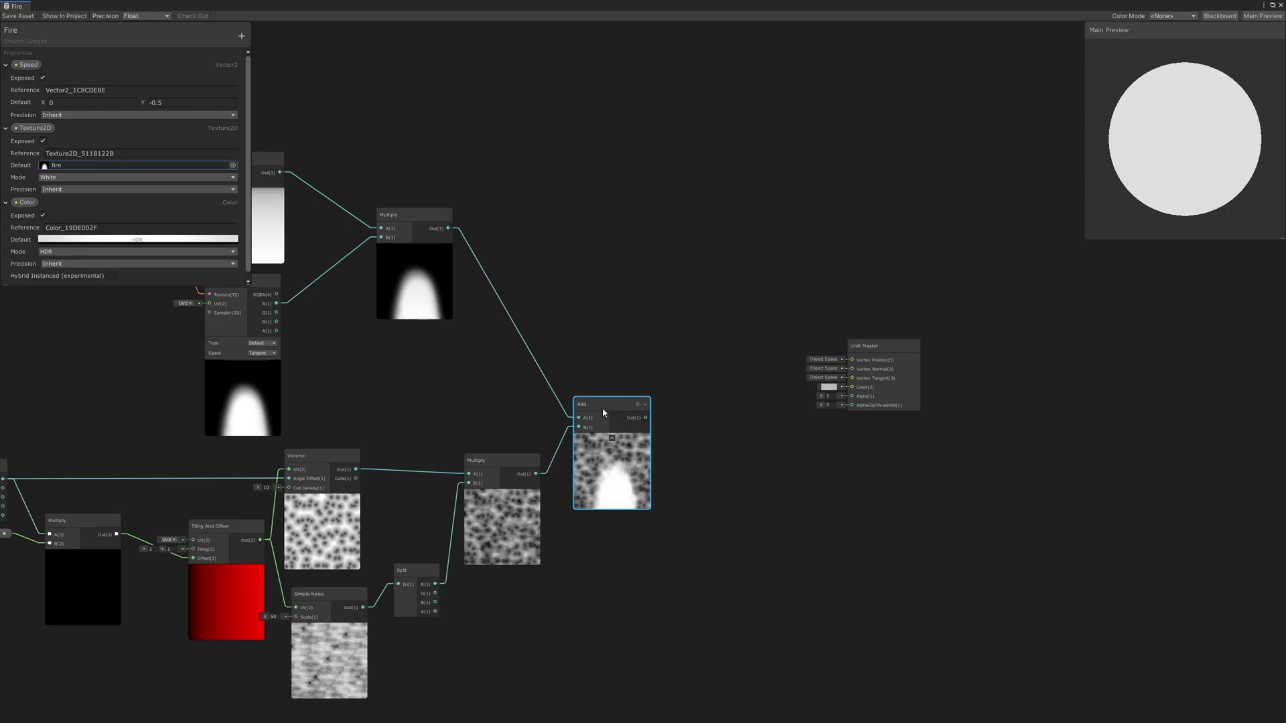
middle_click_drag(601, 408, 598, 404)
mouse_move(601, 404)
left_mouse_down()
mouse_move(588, 396)
mouse_move(599, 388)
left_mouse_up()
Connect the Add node's output to Unlit Master's Color input
scroll(602, 453, "up", 2)
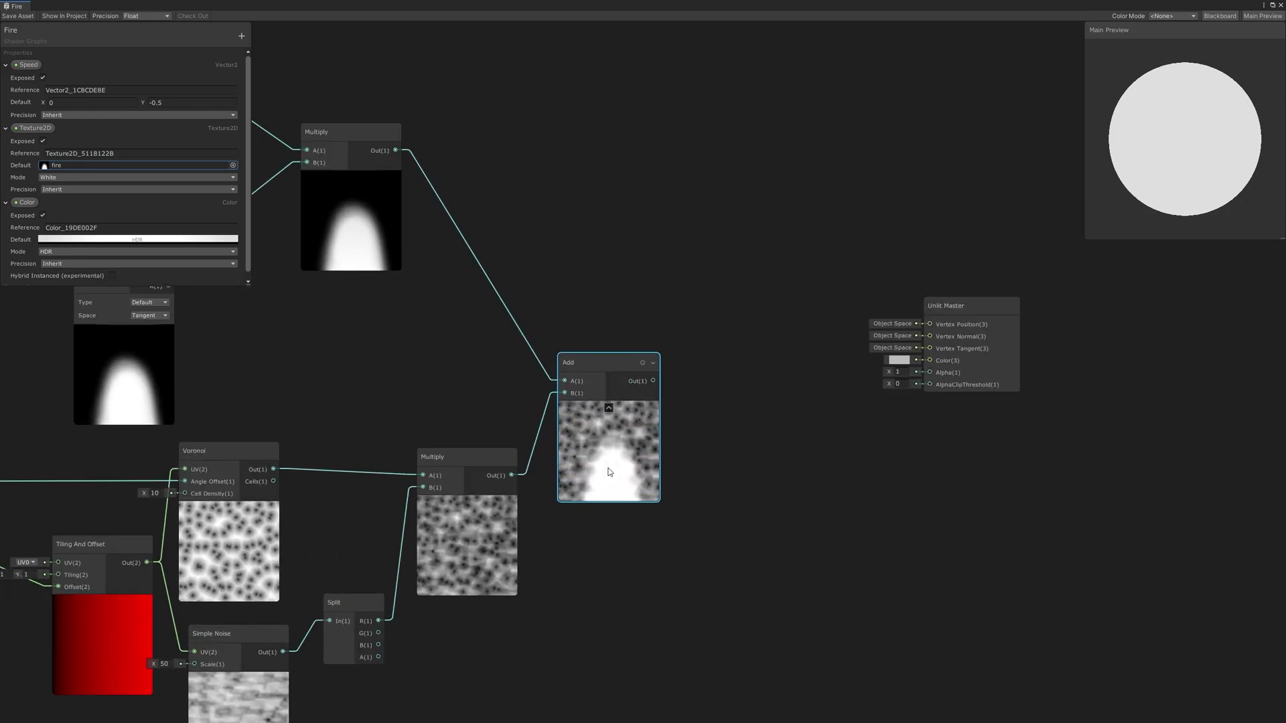
middle_click_drag(602, 453, 607, 443)
left_click_drag(587, 339, 922, 339)
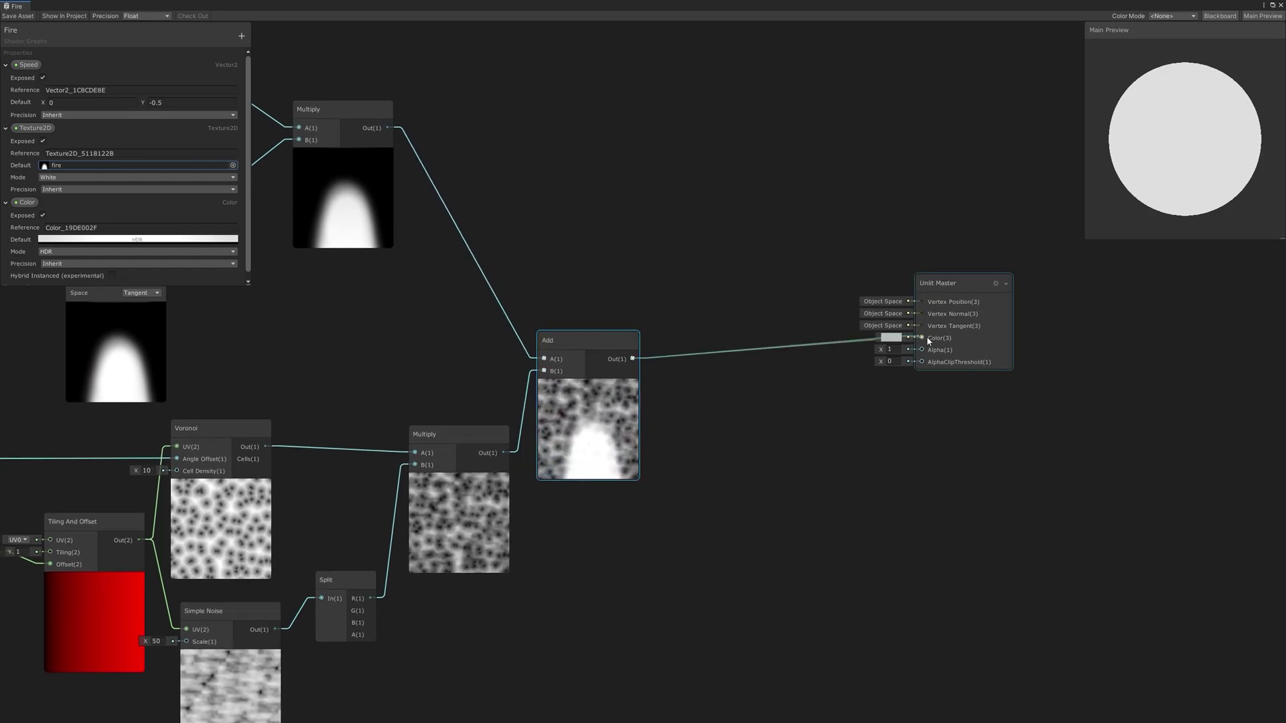
Switch the main preview mesh to a quad and rotate it to face the camera
right_click(1202, 158)
left_click(1229, 205)
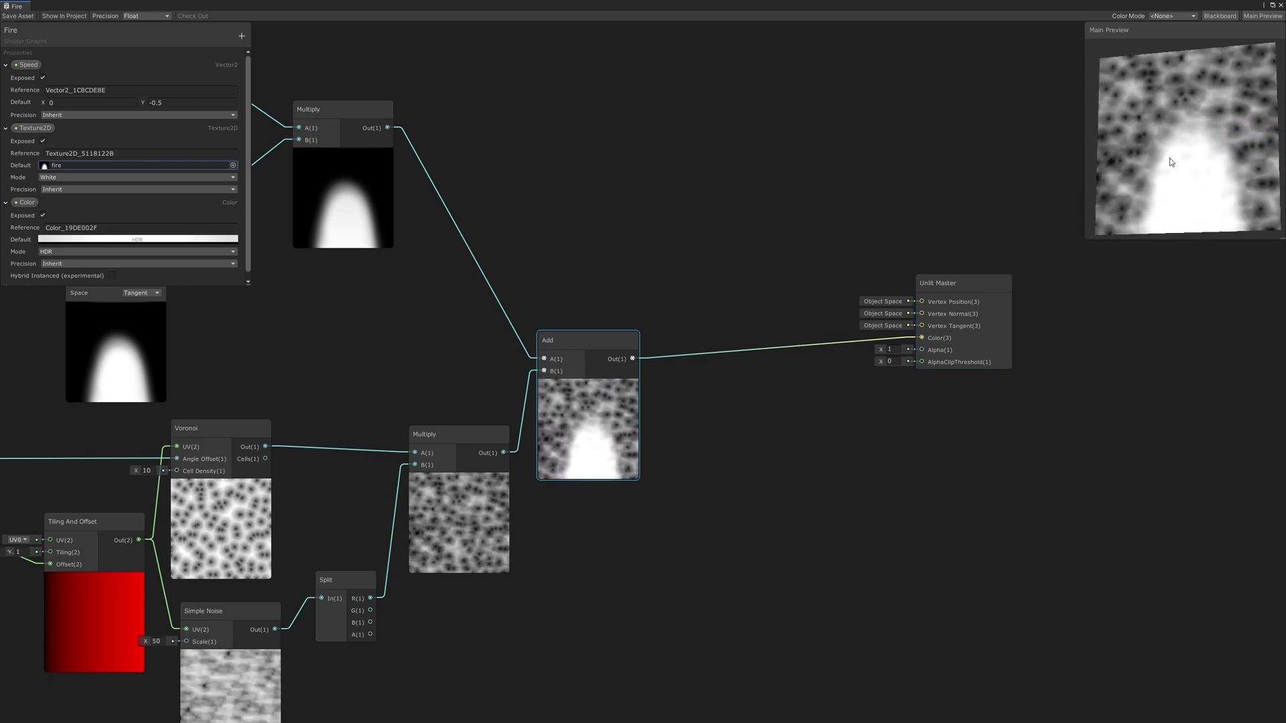
left_click_drag(1210, 195, 1191, 163)
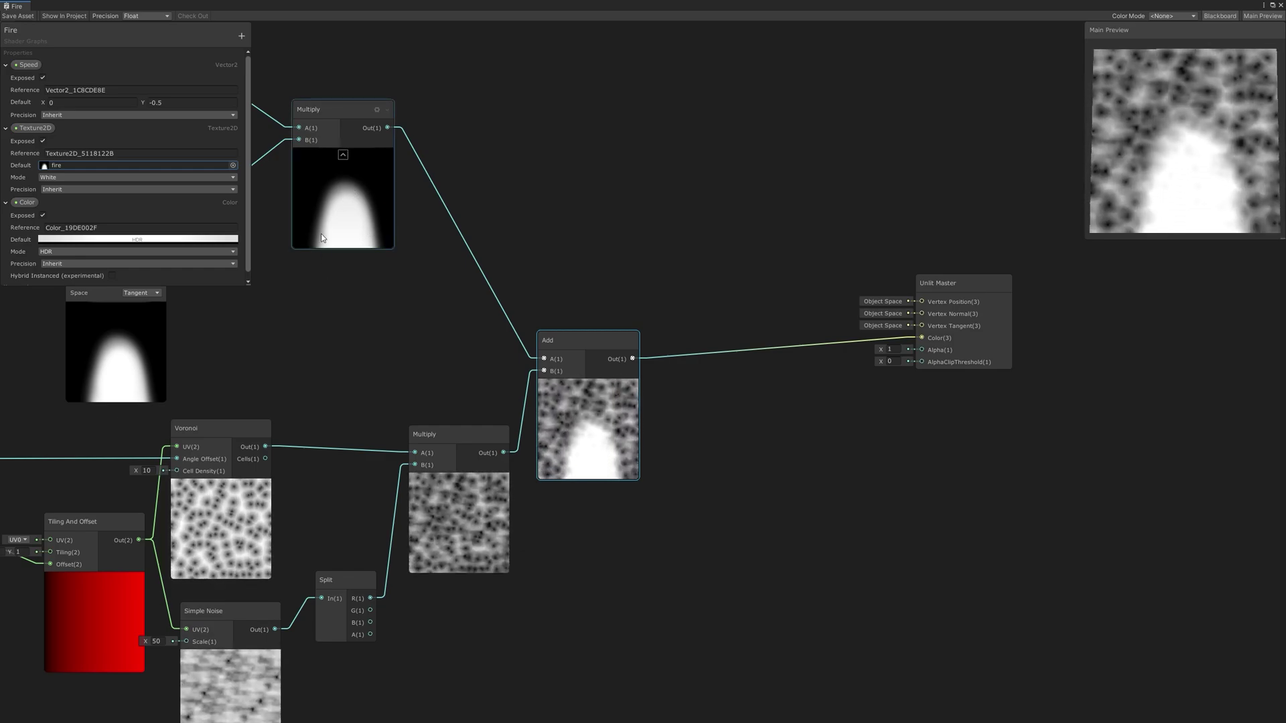
Add a Step node with Add's output feeding In, and place it between Add and Unlit Master
middle_click_drag(607, 285, 519, 287)
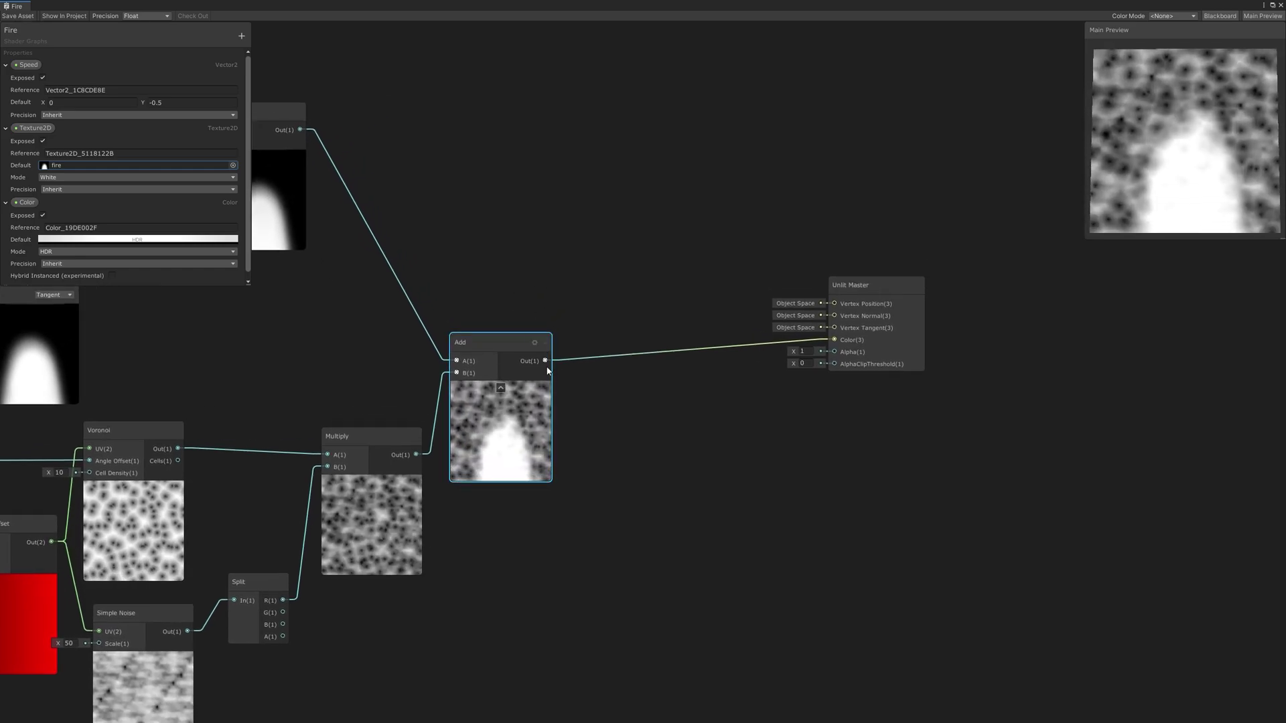
left_click_drag(545, 361, 613, 389)
type("ste")
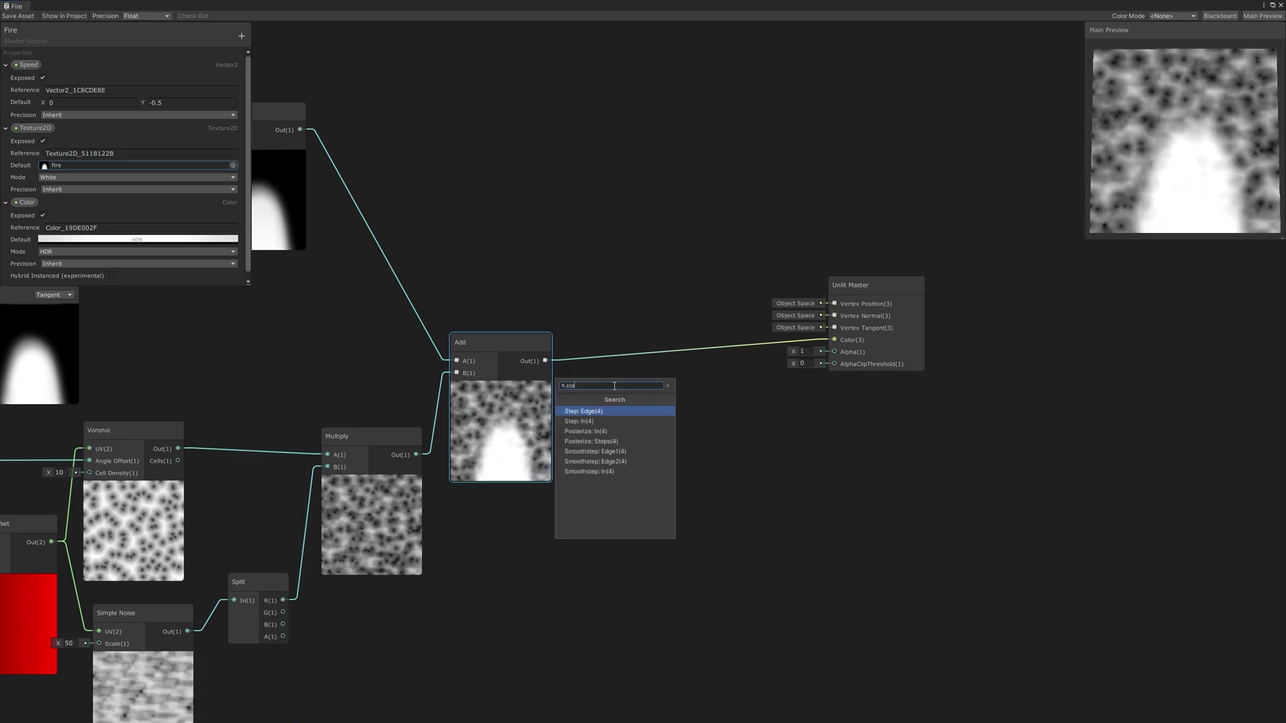
key("Return")
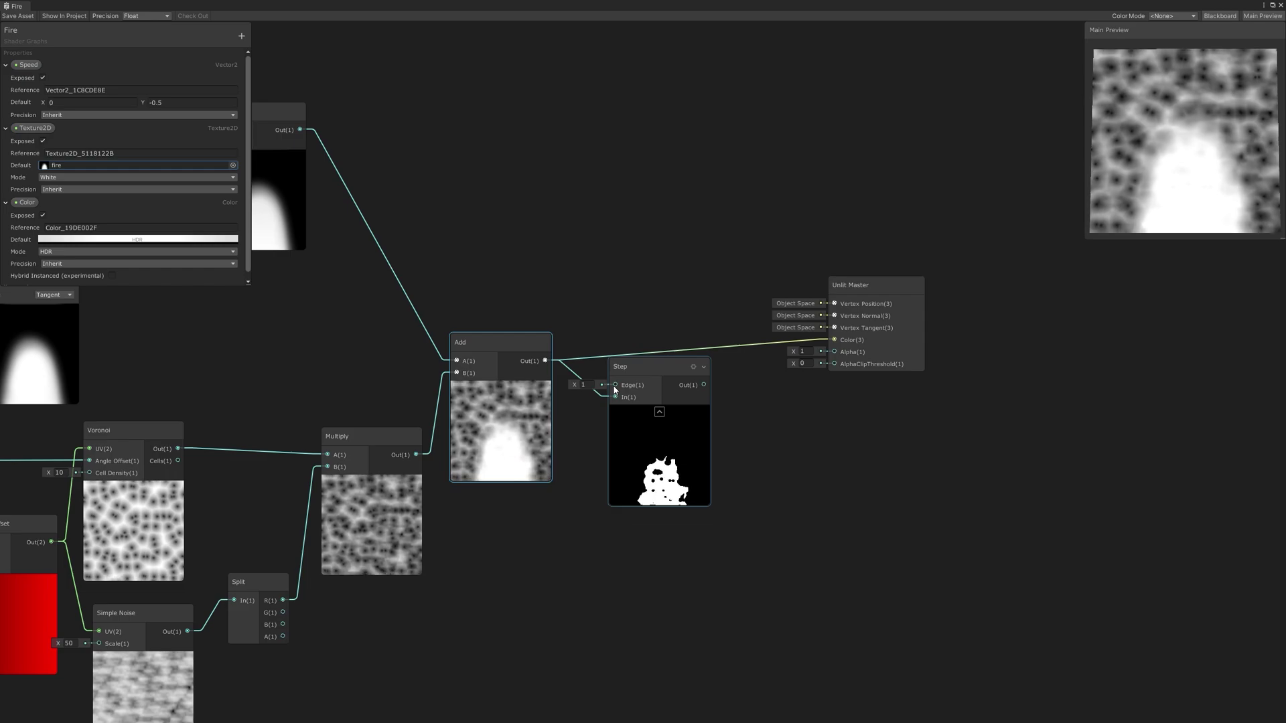
left_click_drag(666, 364, 648, 338)
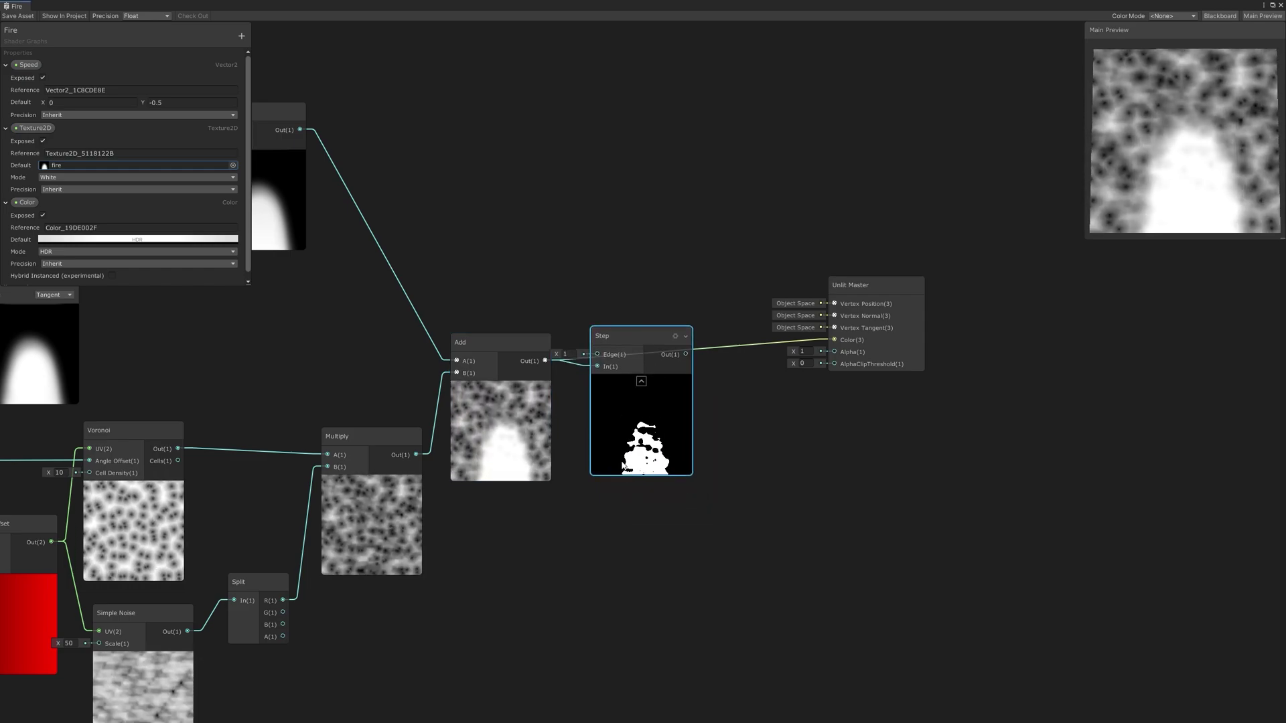
Connect Step's output to Unlit Master's Color input and reposition the Step node between Add and Unlit Master
left_click_drag(637, 342, 834, 340)
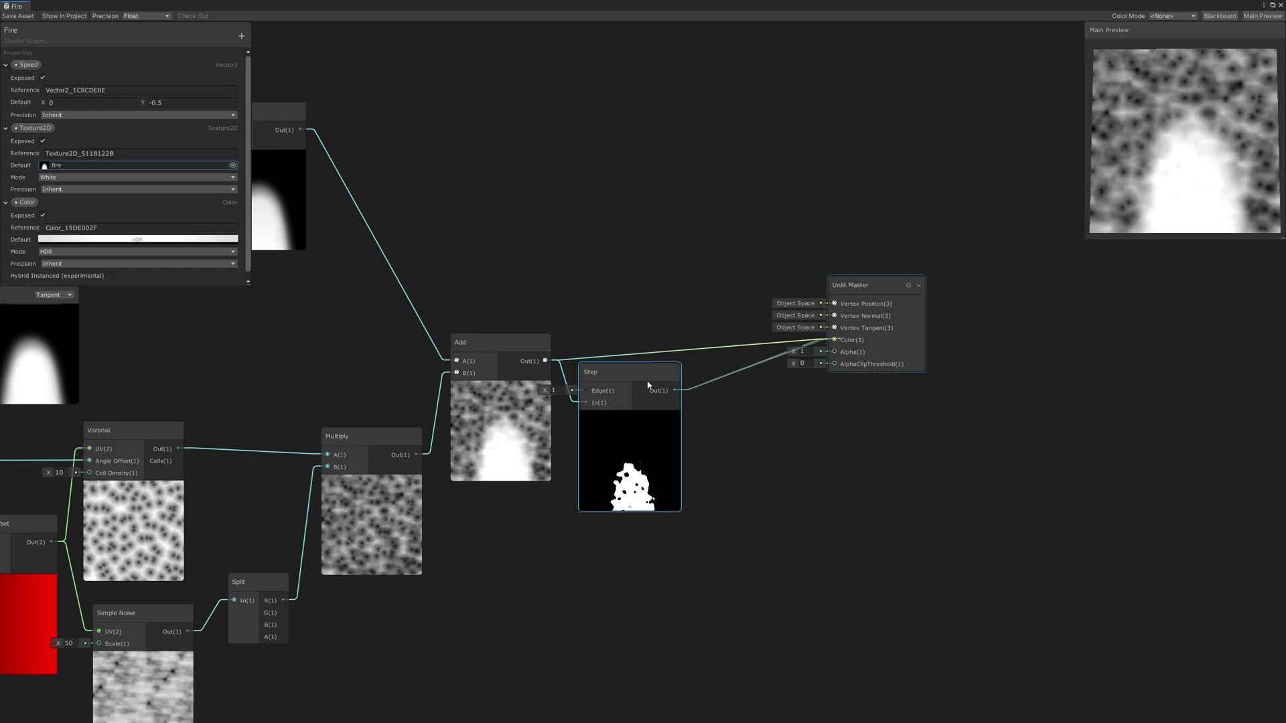
left_click_drag(641, 376, 653, 326)
left_click_drag(1211, 198, 1129, 222)
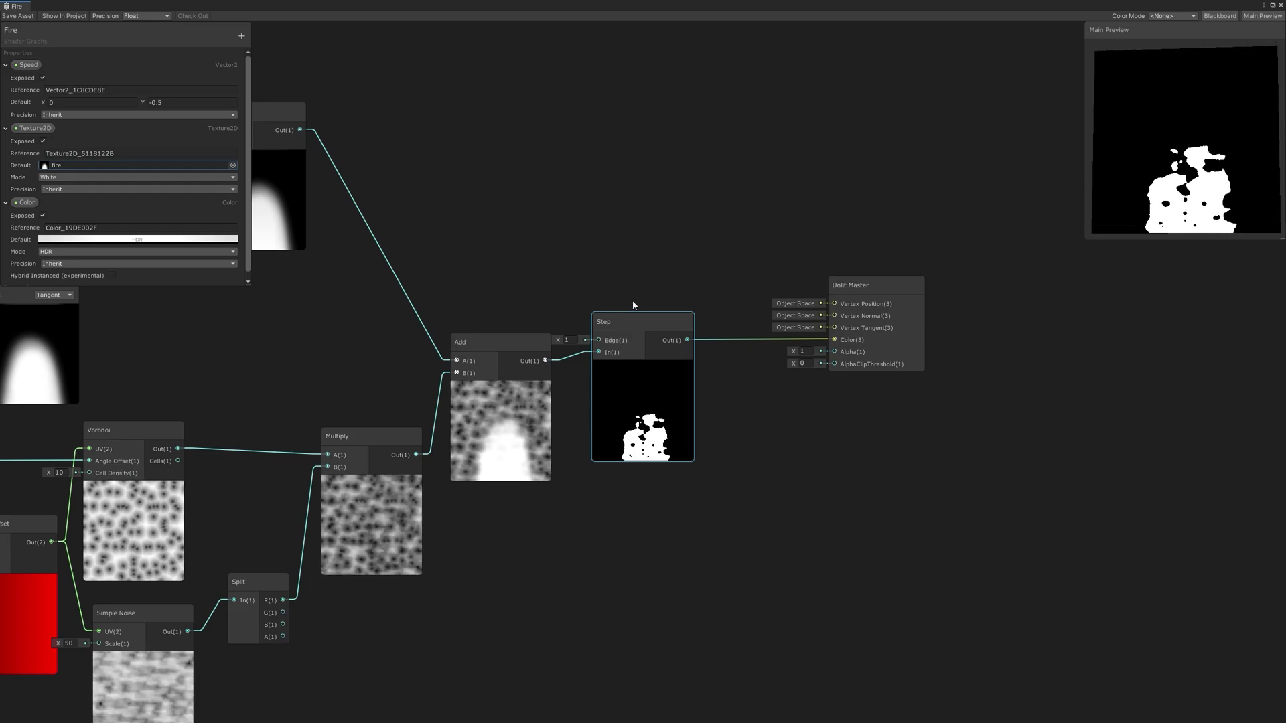
Move every node except Unlit Master away from it to open up space, and adjust Step's position beside Add
middle_click_drag(634, 251, 721, 231)
scroll(630, 249, "down", 3)
left_click_drag(822, 609, 109, 72)
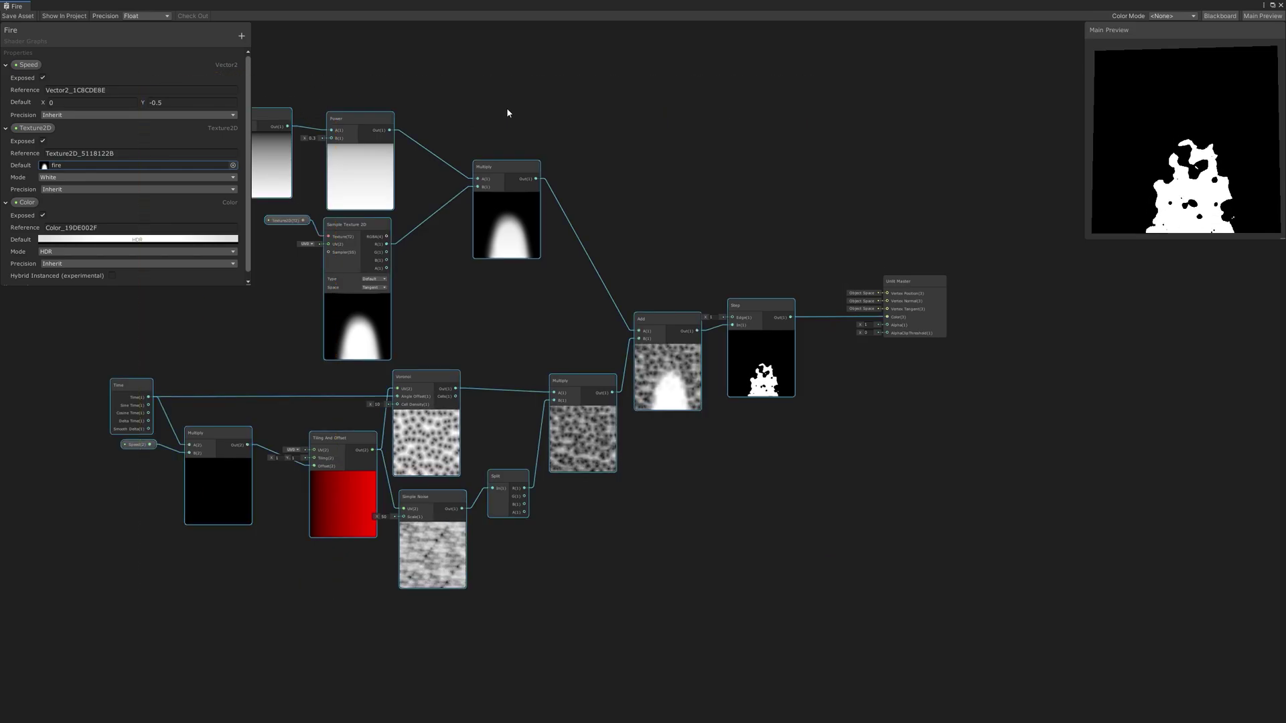
scroll(529, 113, "down", 3)
left_click_drag(635, 225, 524, 225)
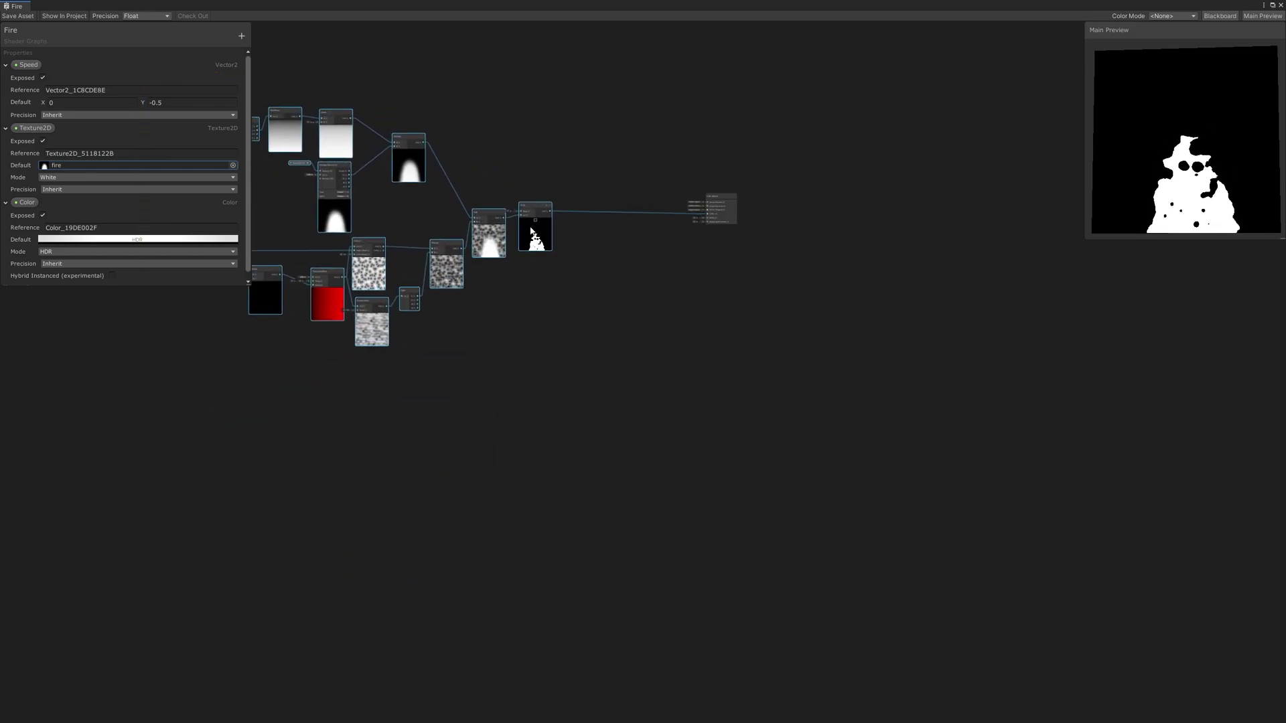
scroll(588, 153, "up", 3)
middle_click_drag(641, 174, 857, 211)
mouse_move(683, 307)
left_mouse_down()
mouse_move(710, 327)
mouse_move(698, 313)
left_mouse_up()
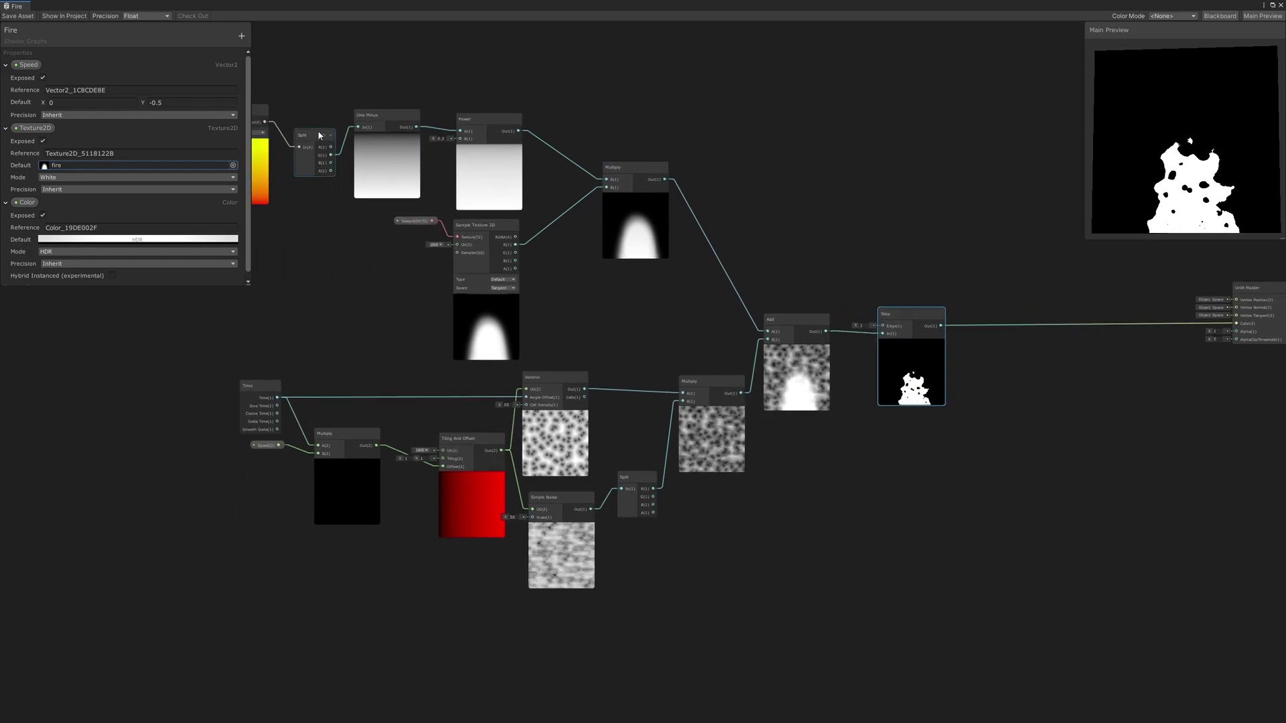
Shift the UV gradient and fire texture mask nodes together closer to the Add node
scroll(507, 156, "down", 3)
scroll(368, 131, "up", 1)
left_click_drag(306, 115, 536, 293)
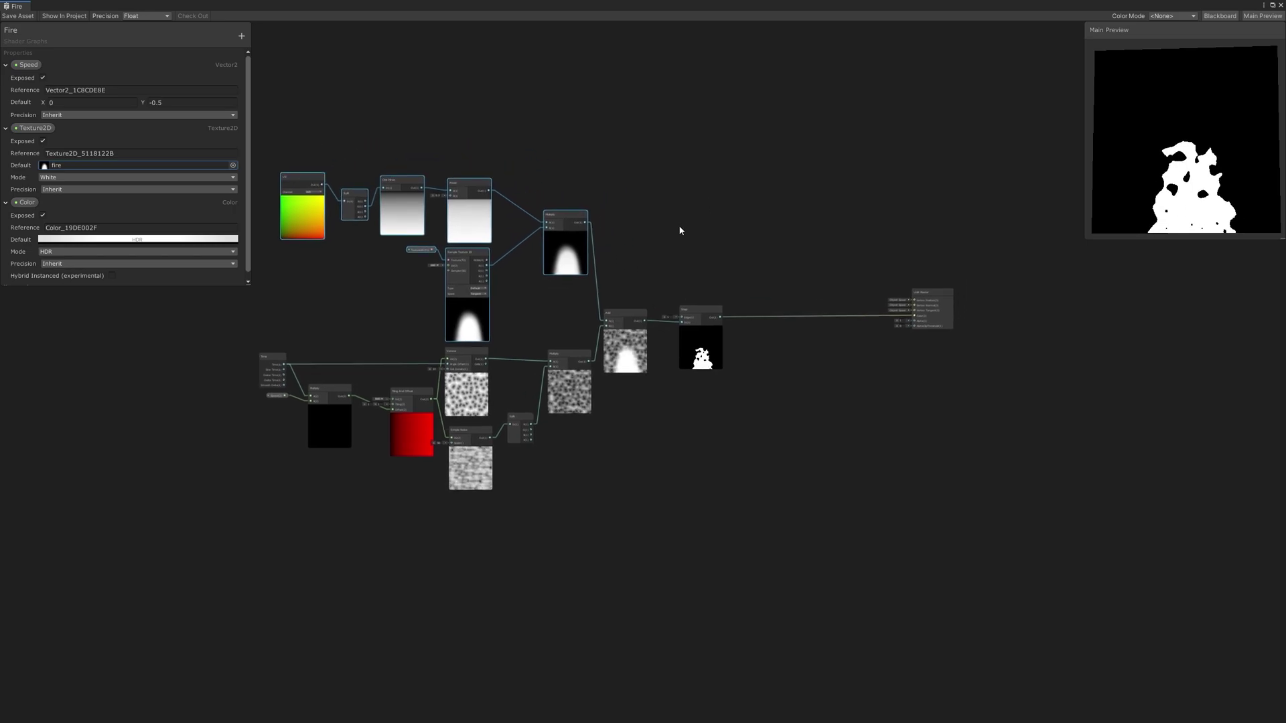
Add a Vertex Color node and place it in the free space above the Add node
scroll(680, 228, "up", 3)
middle_click_drag(723, 239, 571, 237)
right_click(571, 209)
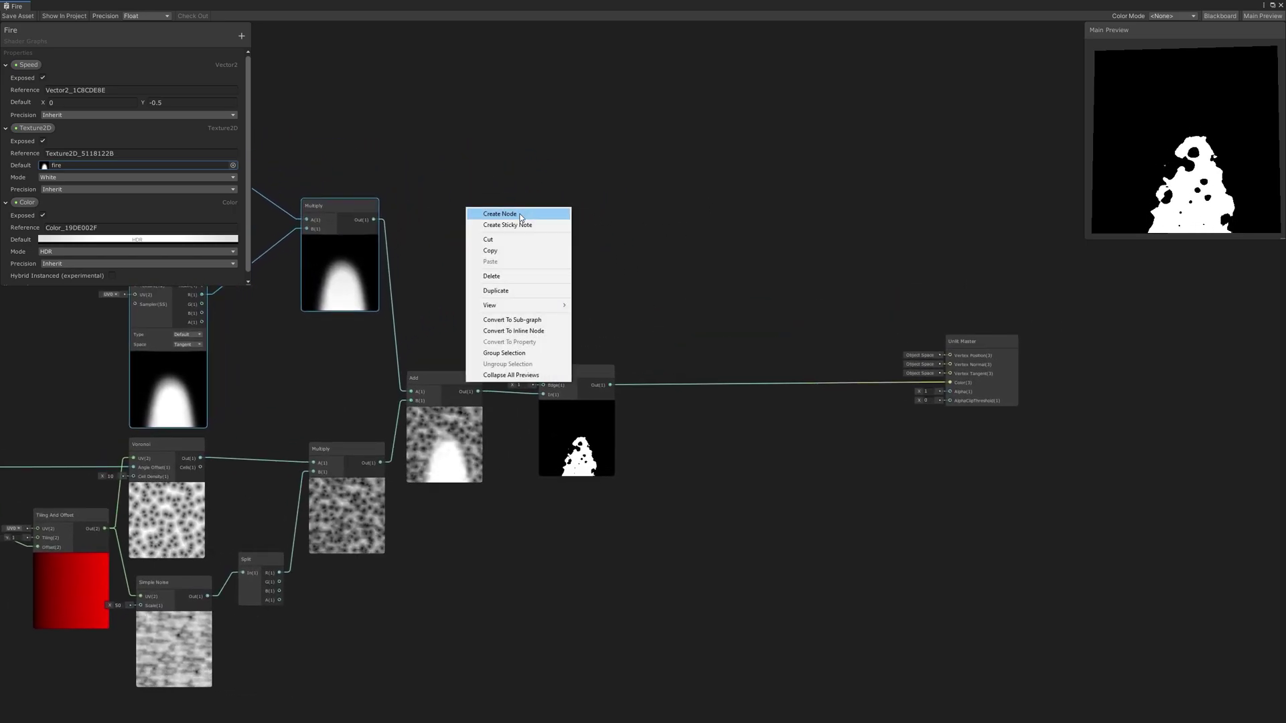
left_click(521, 215)
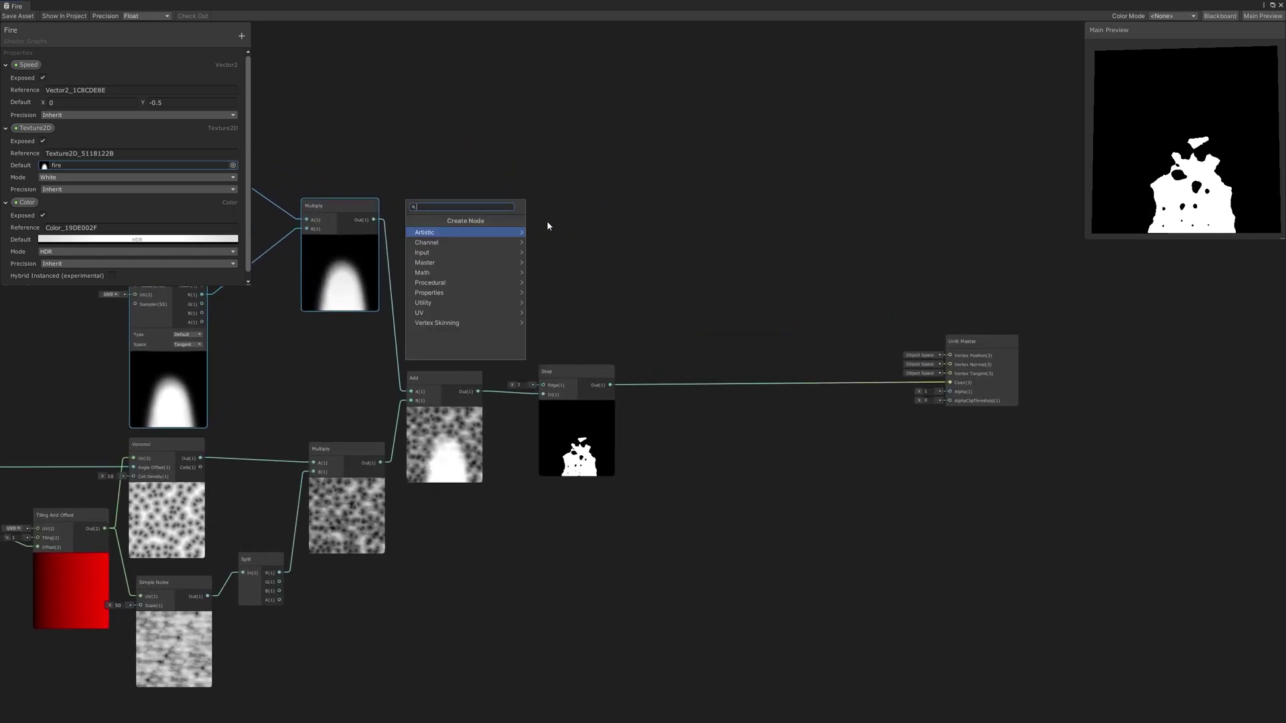
left_click(474, 232)
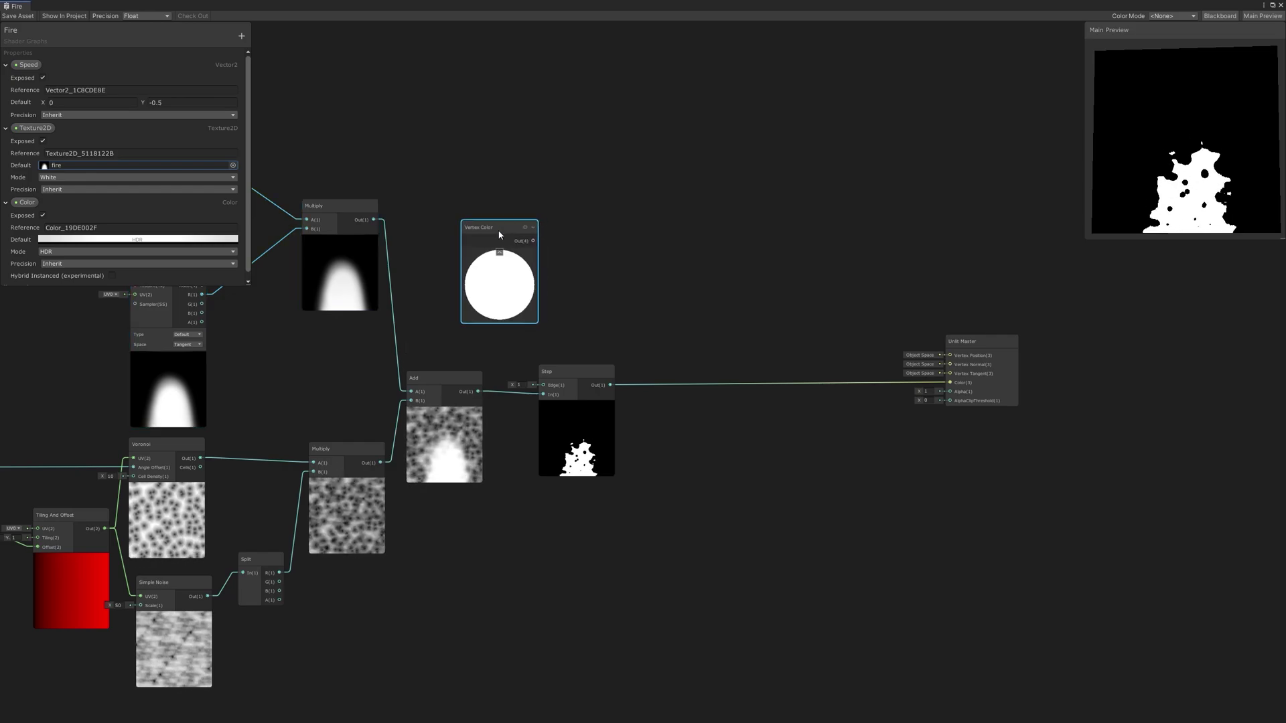
middle_click_drag(556, 184, 550, 240)
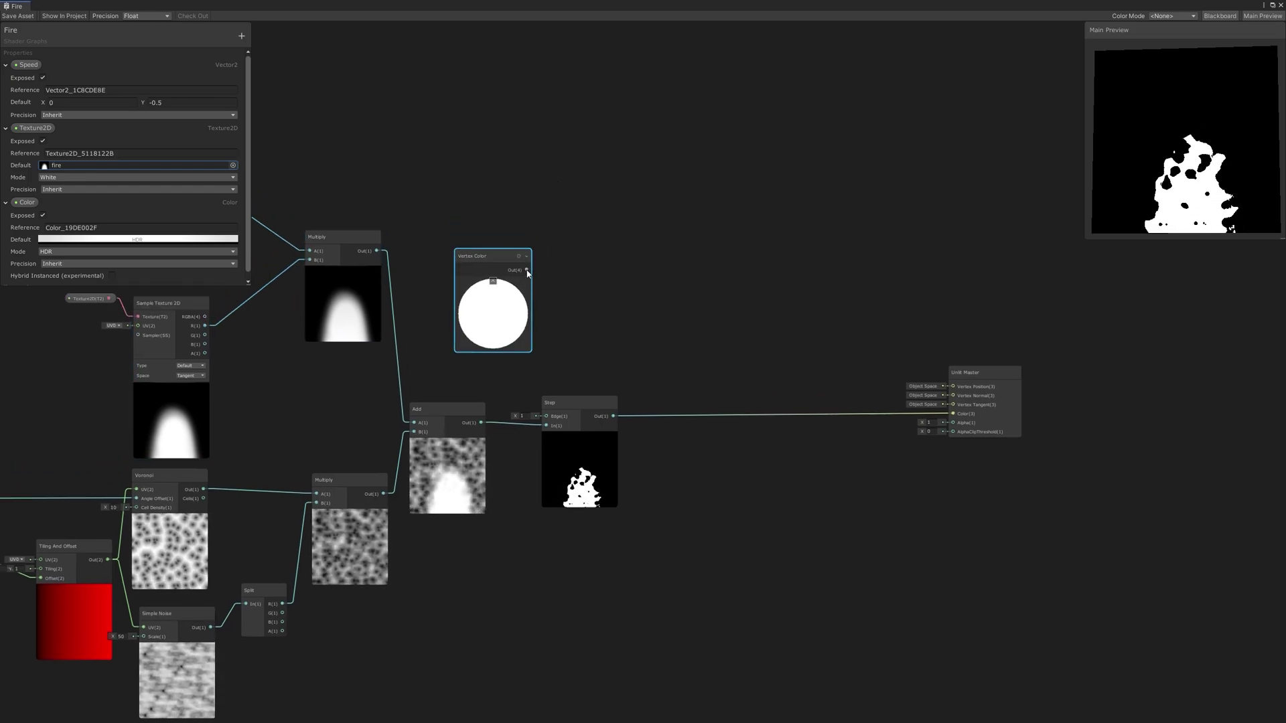
left_click_drag(492, 271, 462, 305)
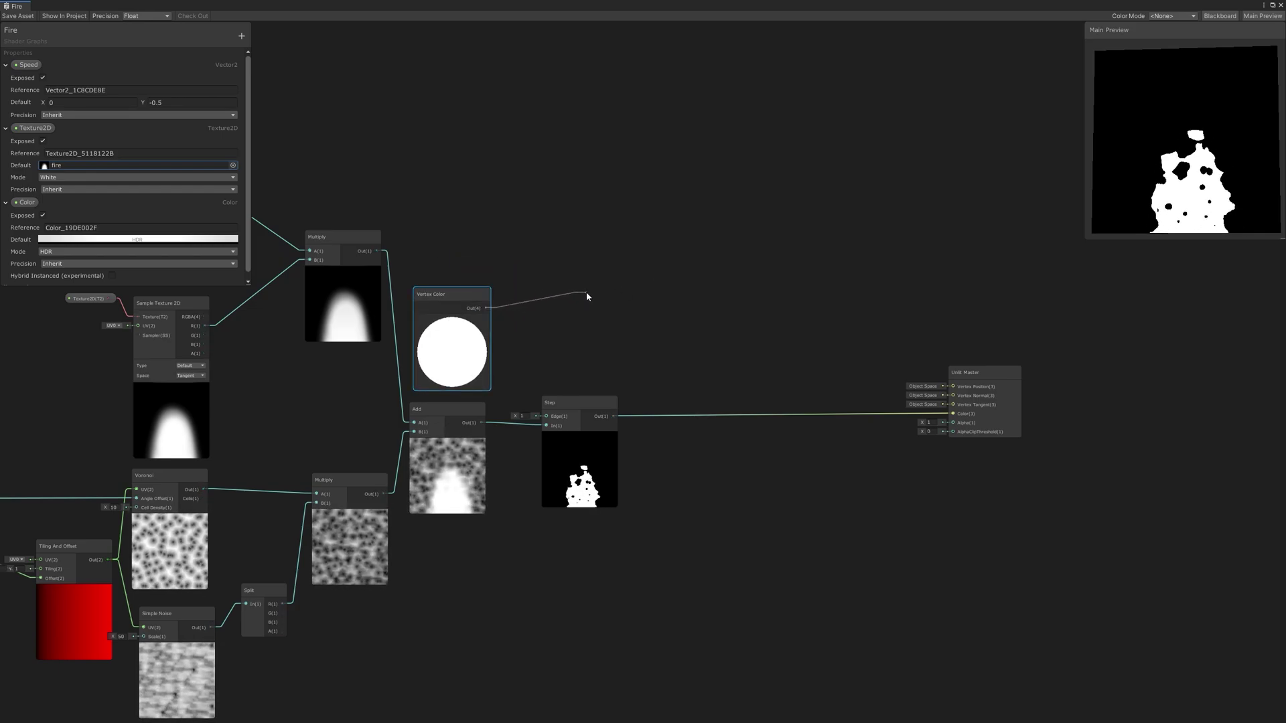
Add a Multiply node with the Color property feeding A and Vertex Color feeding B
left_click_drag(585, 291, 592, 294)
type("multiply")
key("Return")
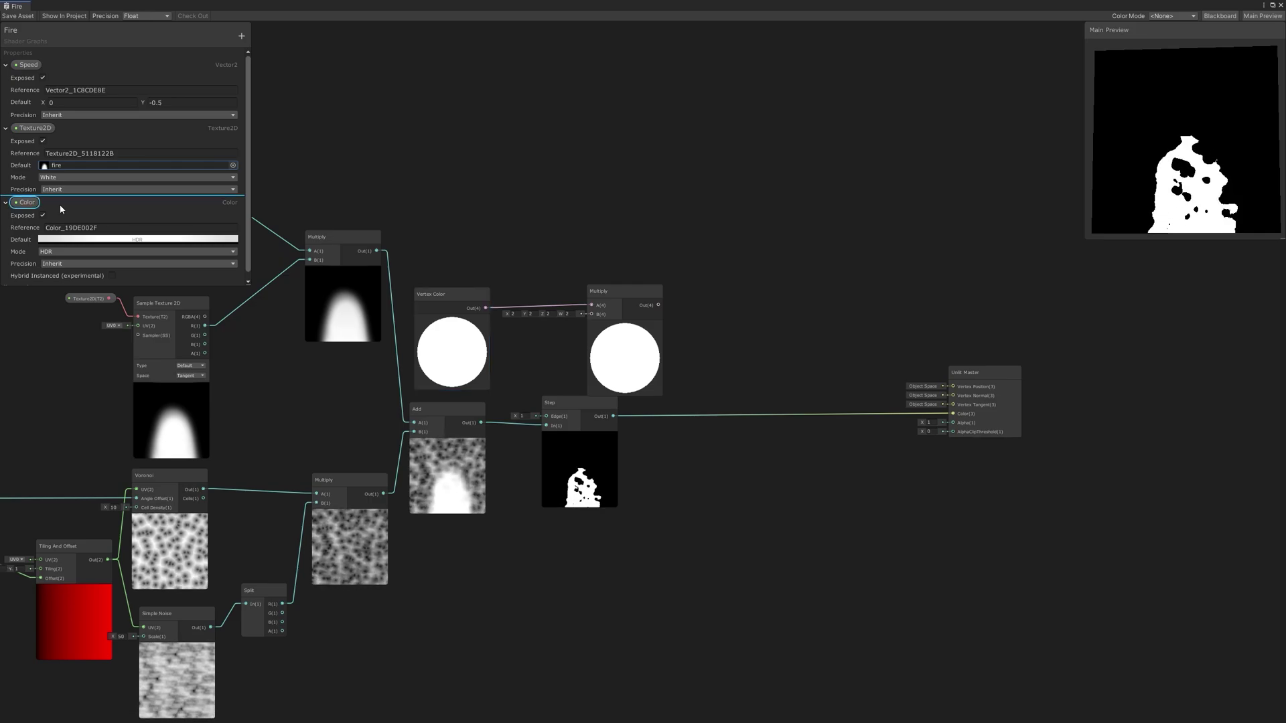
left_click_drag(451, 234, 589, 307)
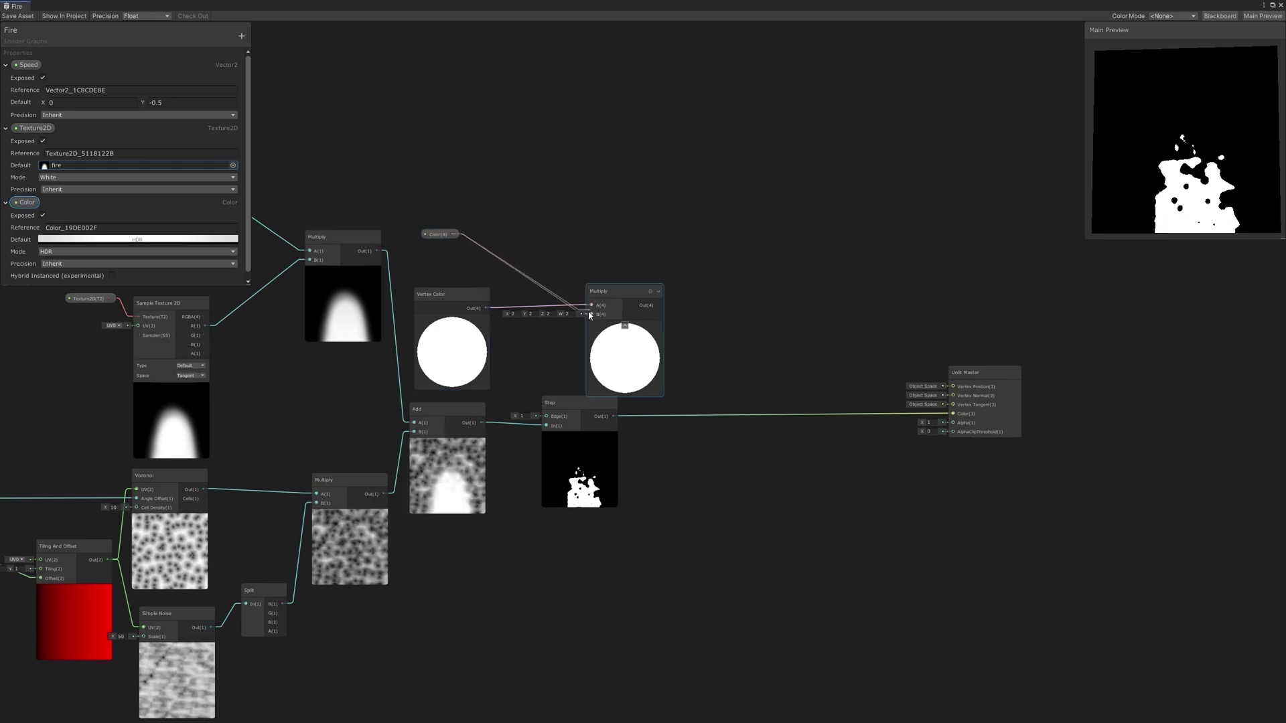
left_click_drag(487, 308, 596, 318)
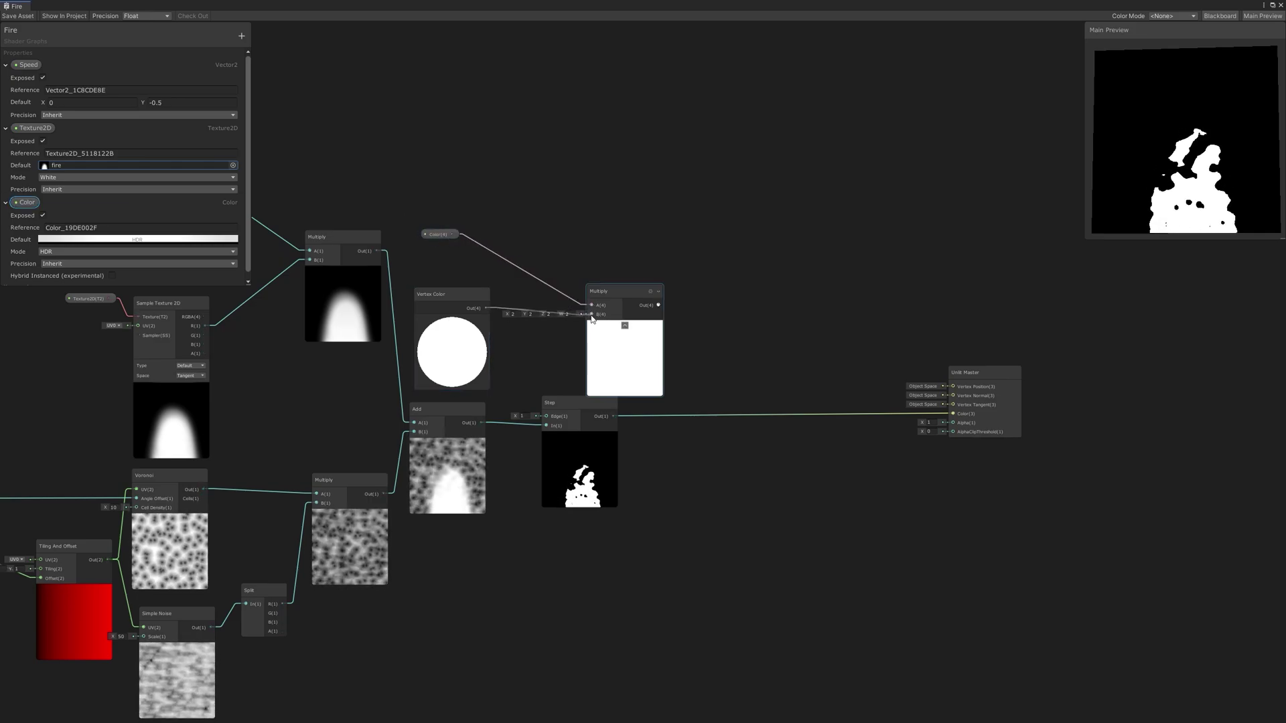
Lower the Color property's HDR intensity by two stops to about 2.42
scroll(101, 177, "down", 1)
left_click(86, 234)
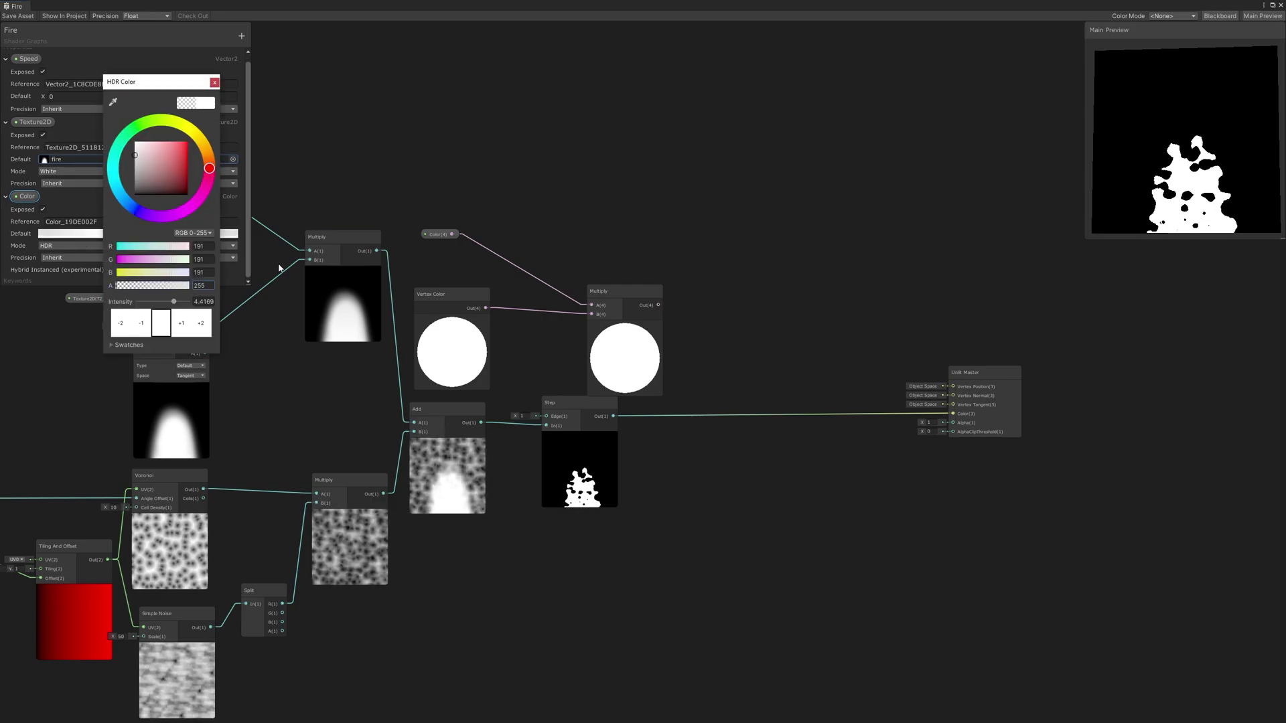
left_click(149, 327)
left_click(149, 327)
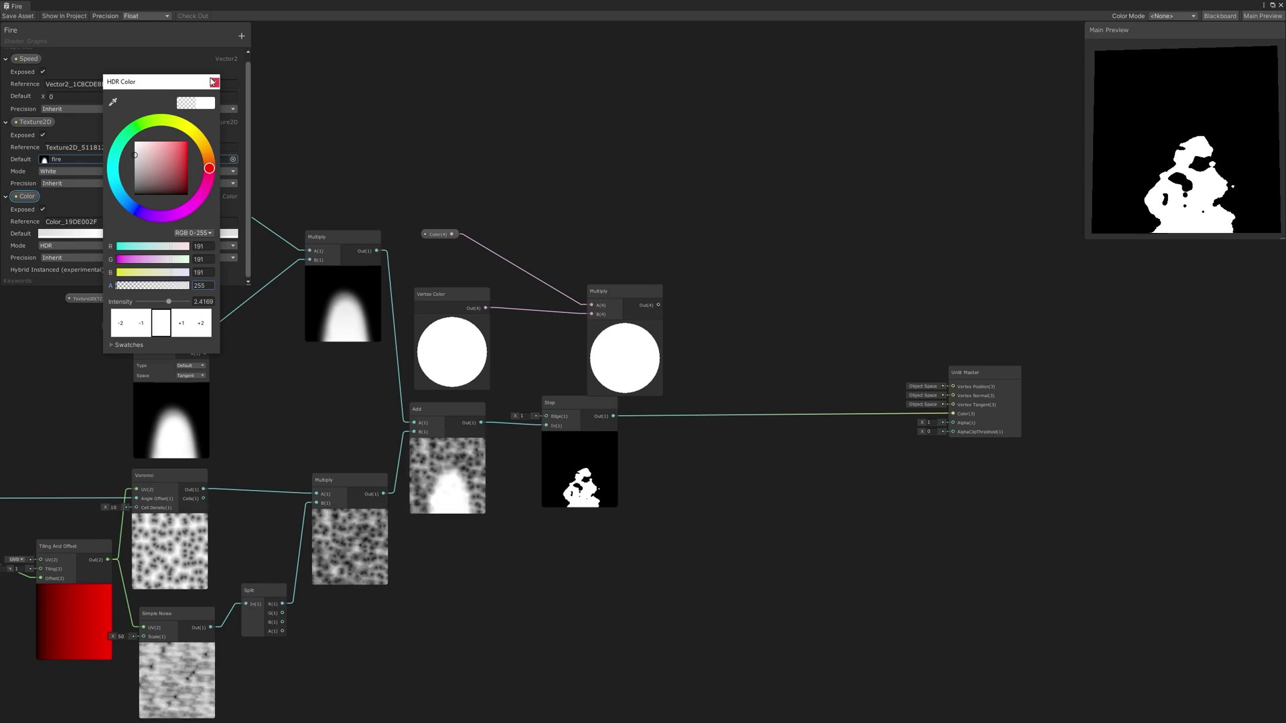
left_click(670, 239)
Add a Multiply node with the color Multiply feeding A and Step feeding B, and connect its output to Unlit Master's Color
middle_click_drag(670, 239, 560, 215)
left_click_drag(512, 283, 465, 276)
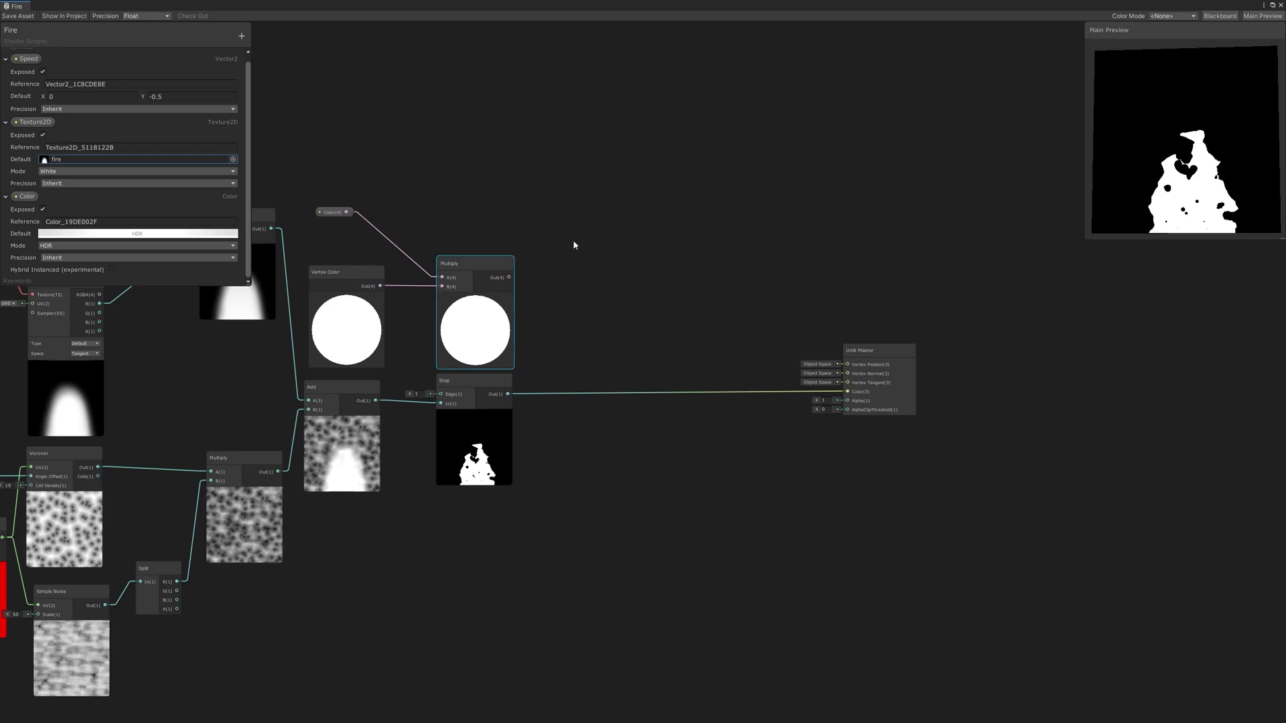
scroll(625, 255, "up", 2)
left_click_drag(489, 423, 562, 373)
type("mu")
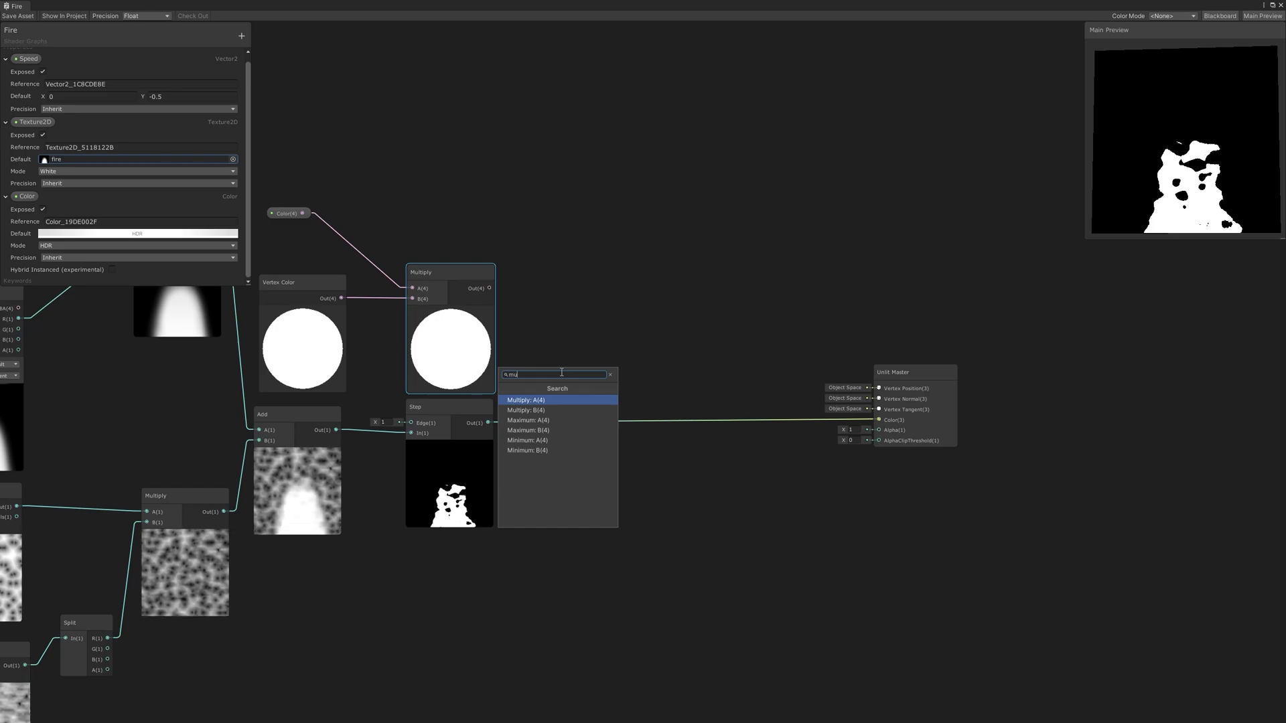
key("Down")
key("Return")
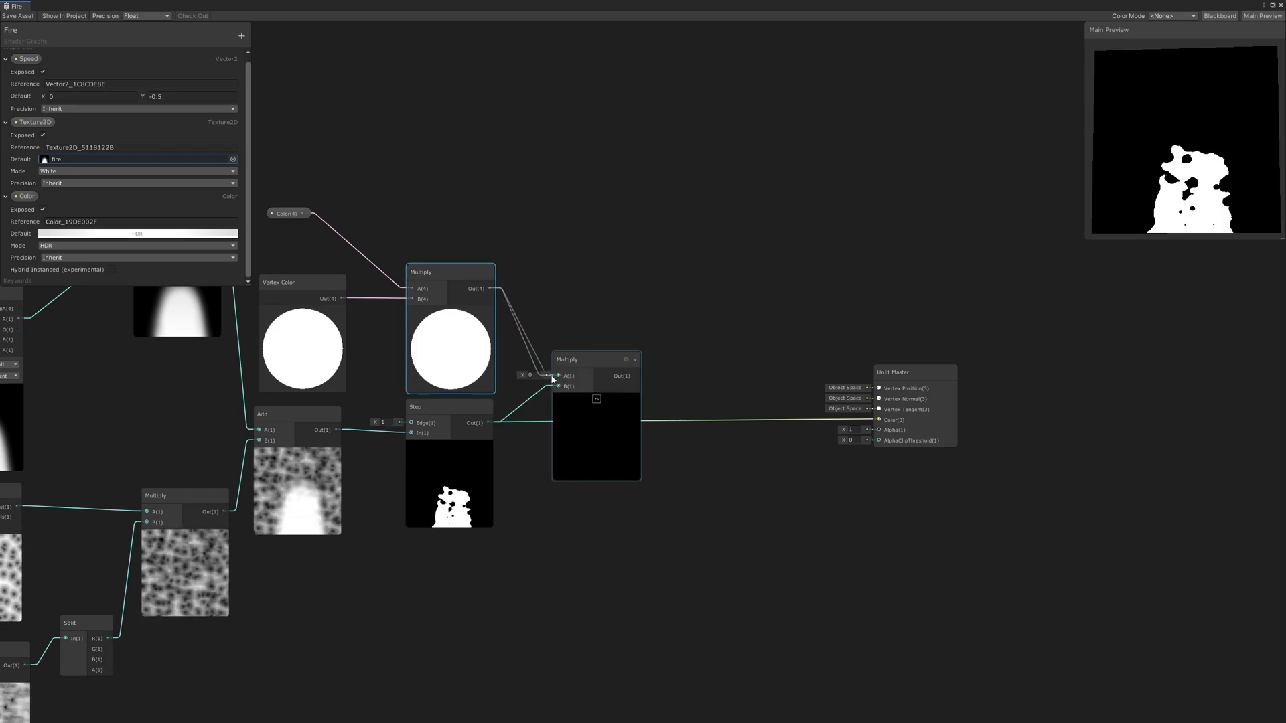
left_click_drag(553, 379, 558, 376)
left_click_drag(847, 428, 878, 421)
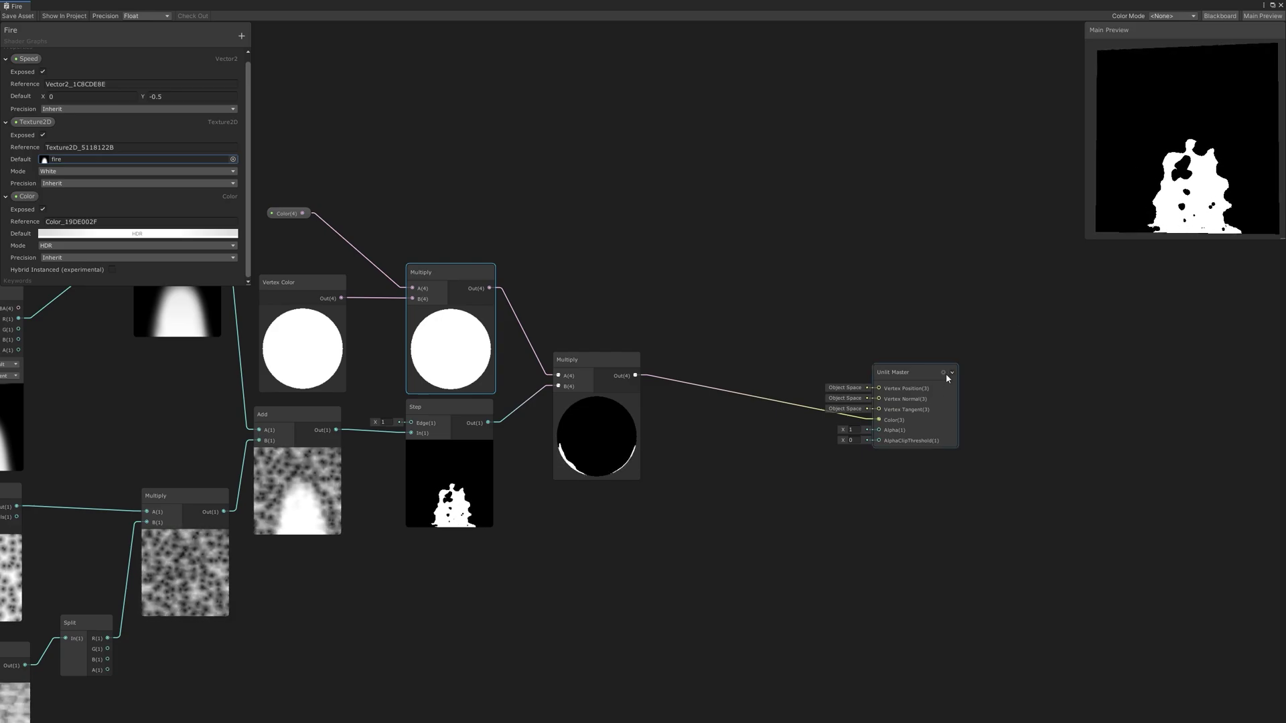
Set Unlit Master's Surface option to Transparent
left_click(951, 373)
left_click(943, 372)
left_click(952, 372)
left_click(952, 373)
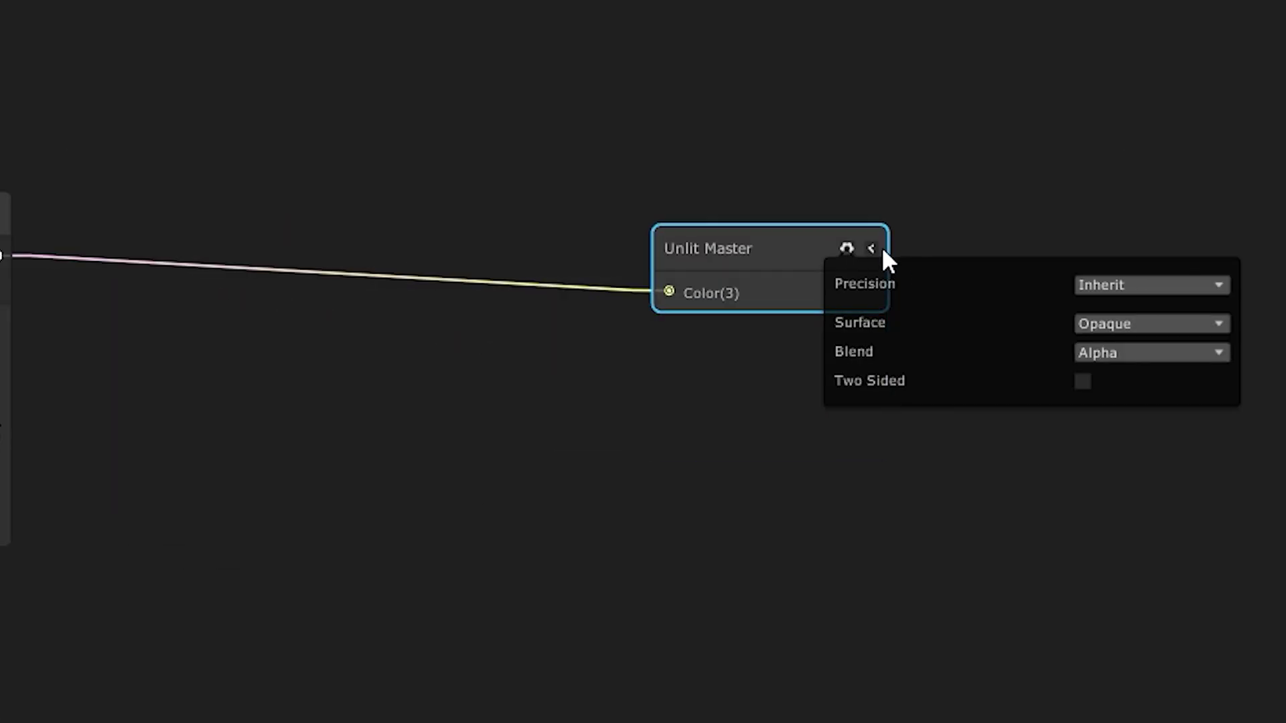
left_click(873, 249)
left_click(1092, 324)
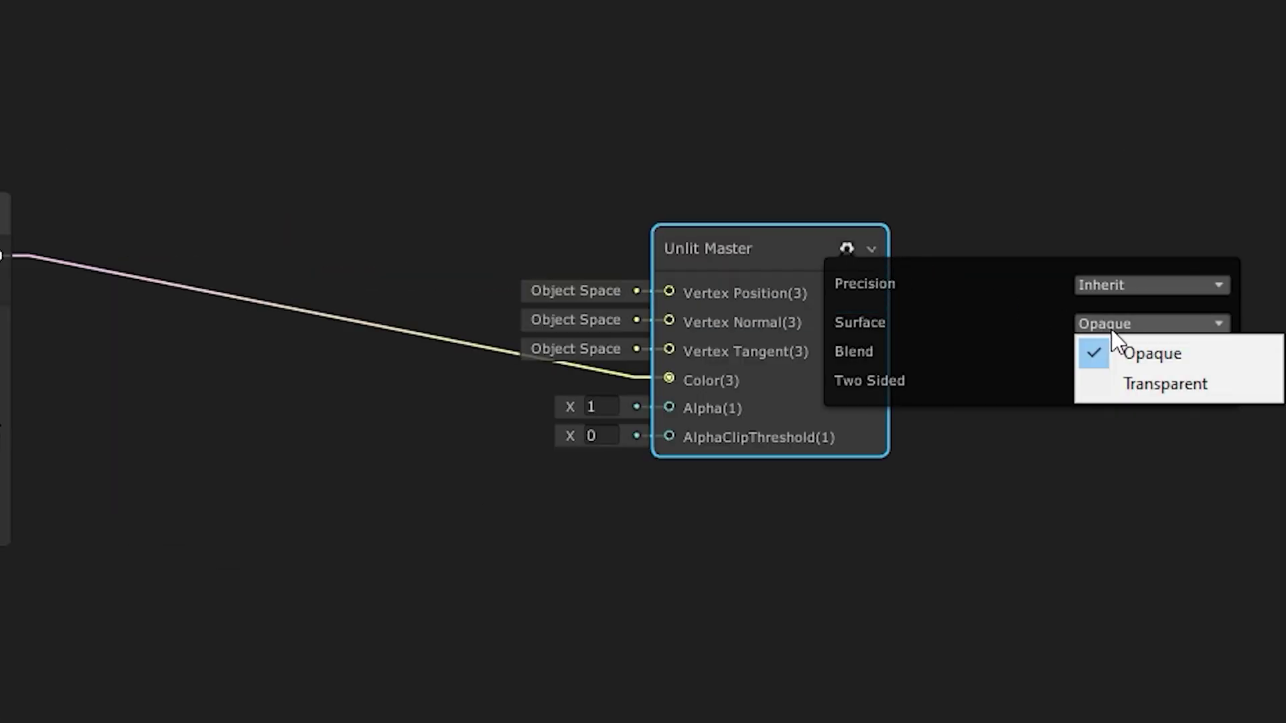
left_click(1130, 392)
Split the final Multiply's output, connect the A channel to Unlit Master's Alpha, and save the shader asset
middle_click_drag(584, 320, 491, 290)
left_click_drag(495, 320, 544, 396)
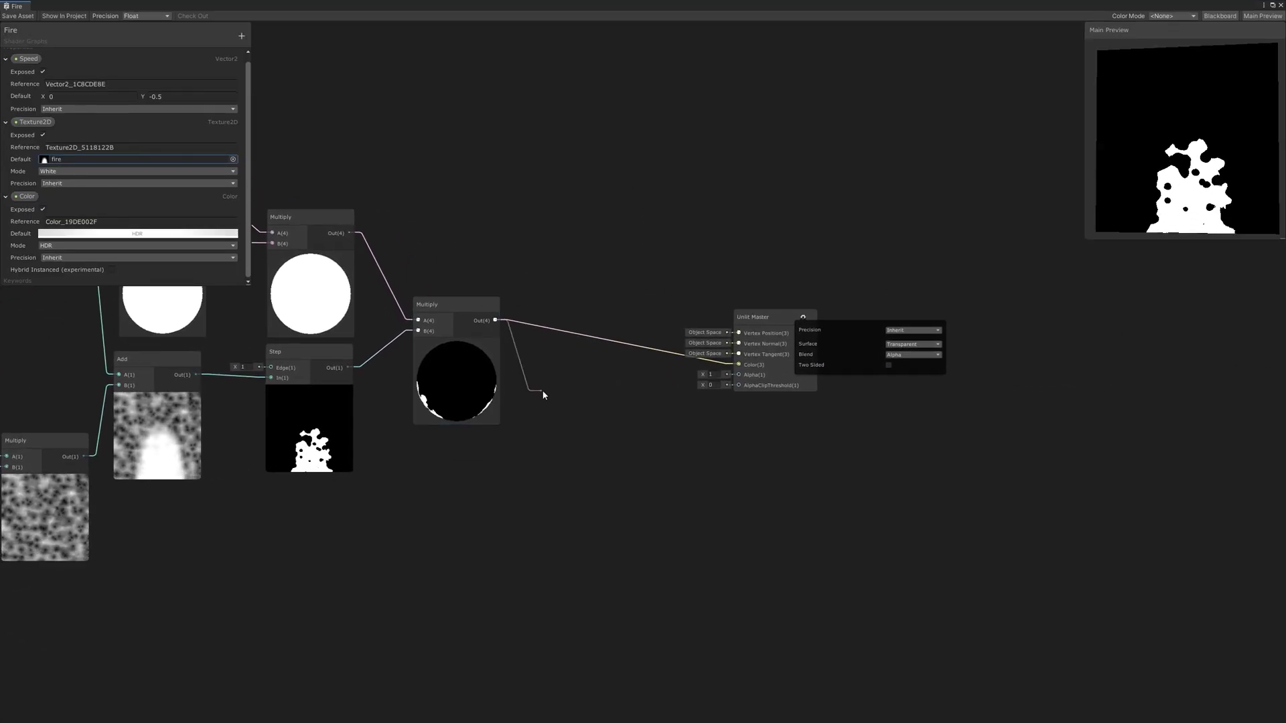
left_click(597, 433)
left_click_drag(583, 433, 739, 375)
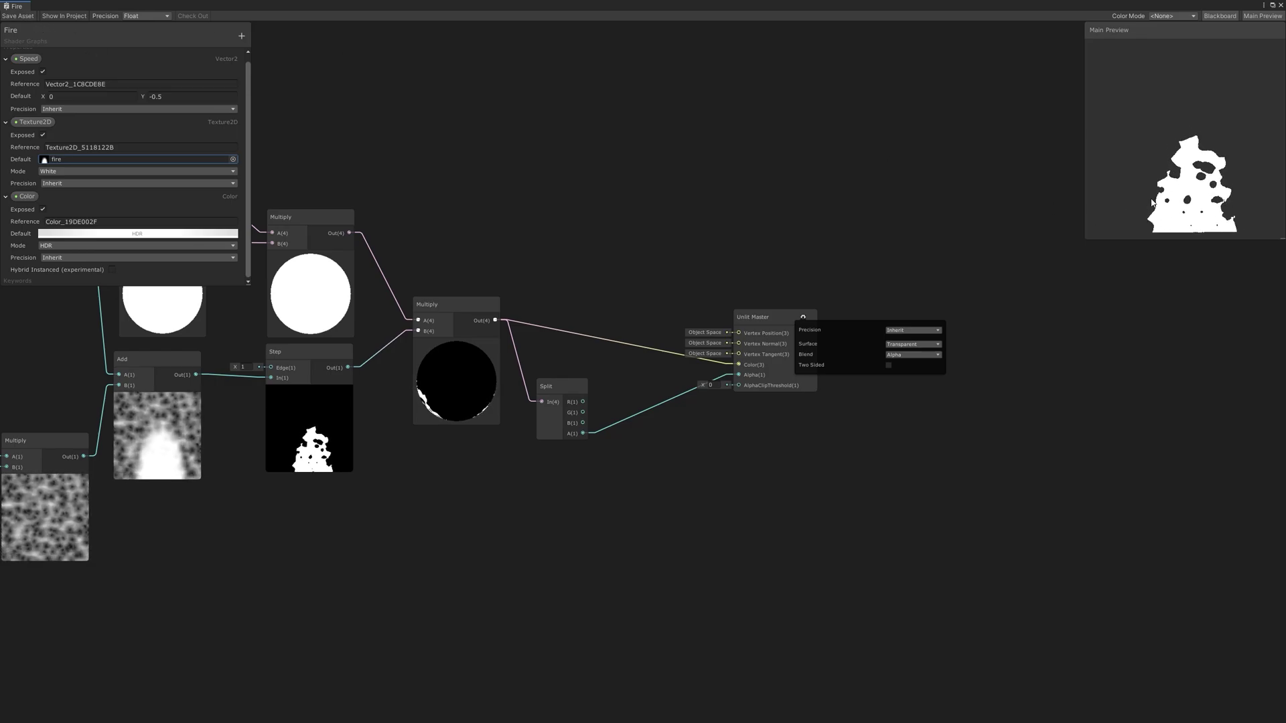
left_click(11, 15)
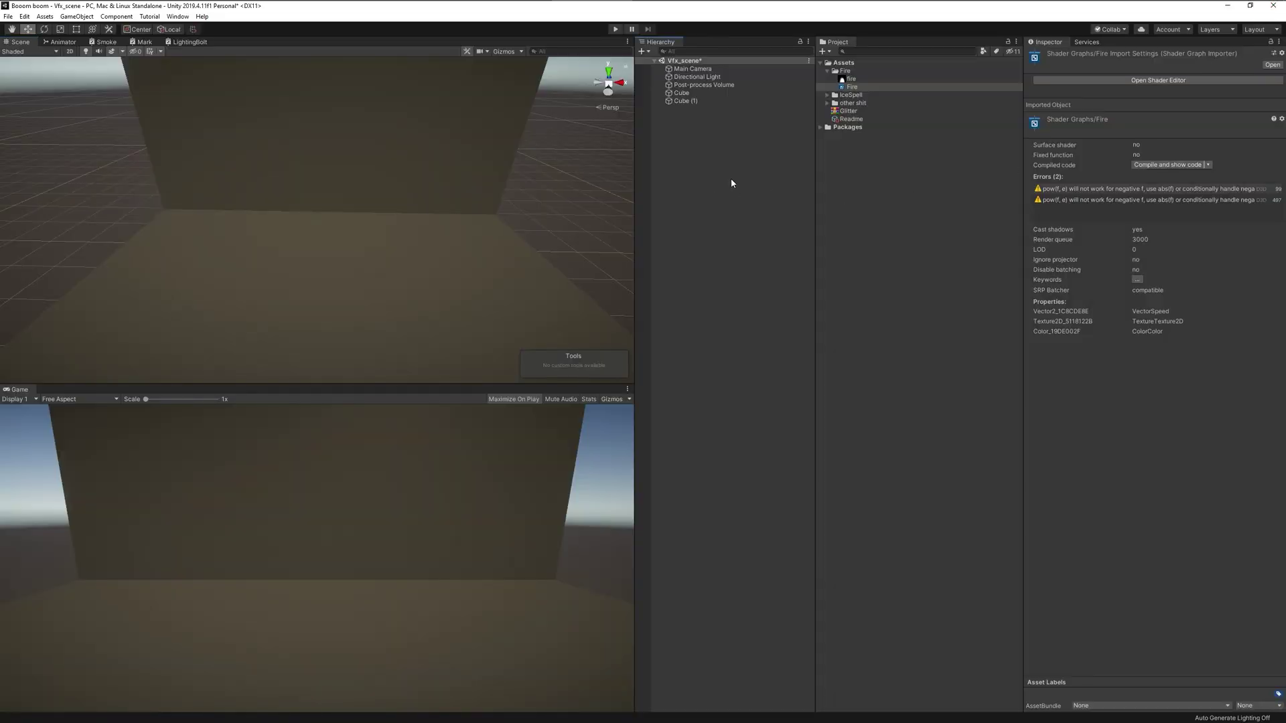
Create an empty GameObject in the scene and add a Particle System as its child
right_click(669, 118)
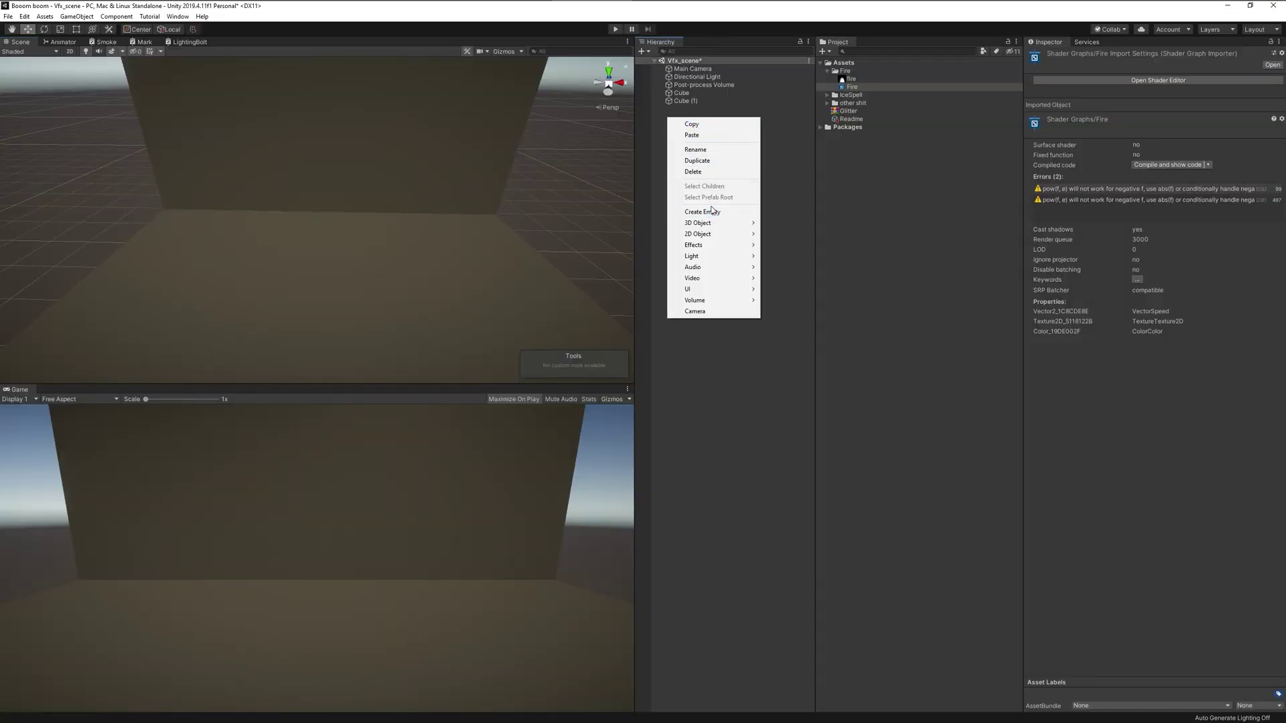
left_click(709, 212)
right_click(696, 109)
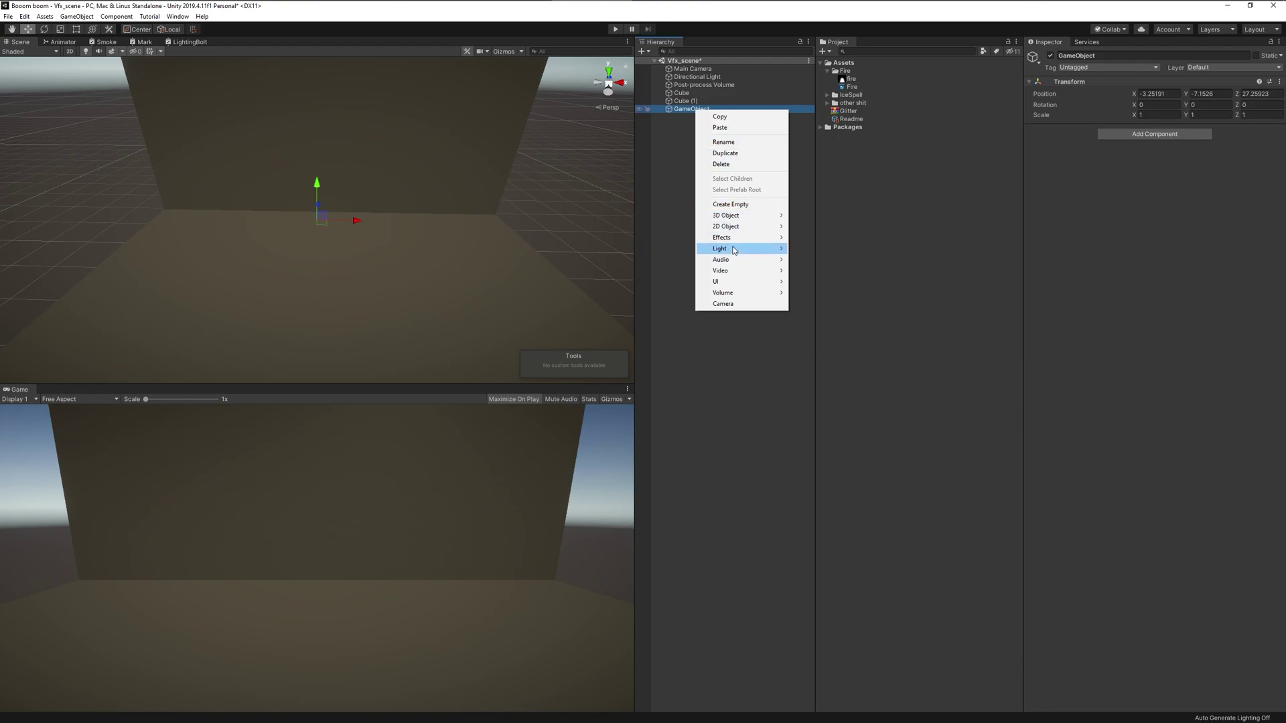
left_click(834, 240)
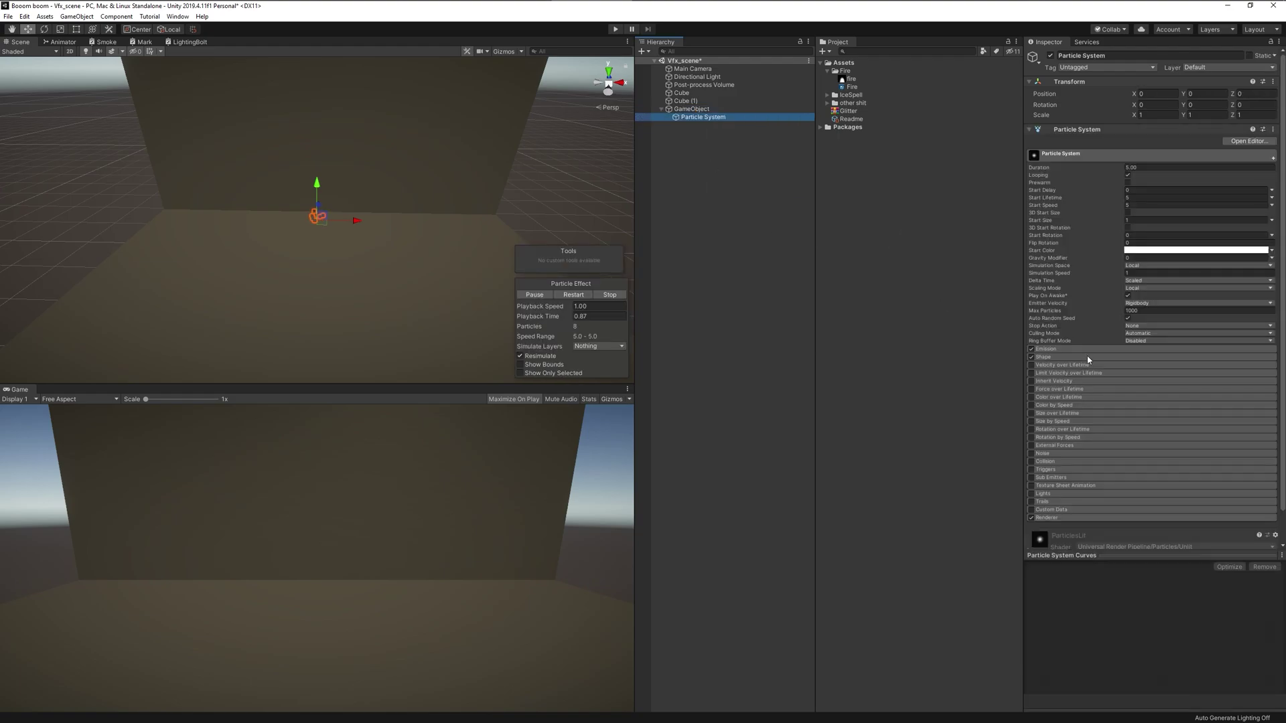
Create a material named Fire in the Fire folder and assign the Fire shader graph to it
right_click(846, 72)
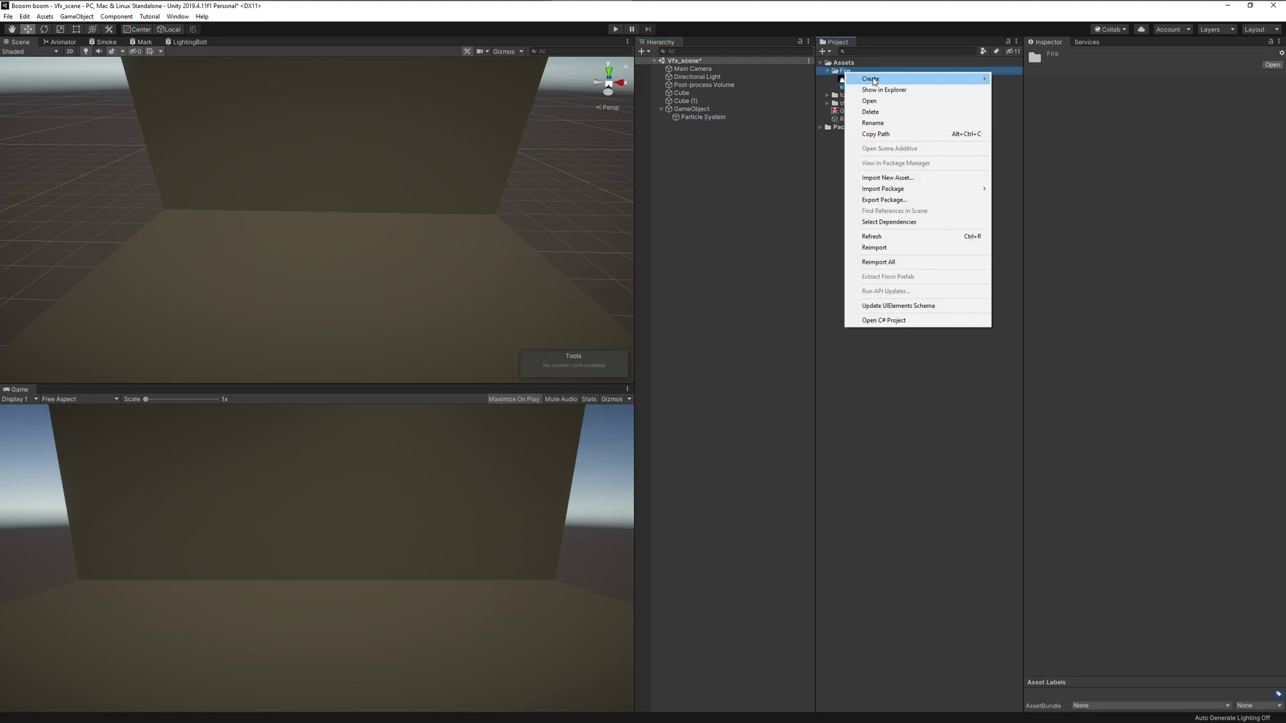
mouse_move(873, 80)
left_click(1017, 240)
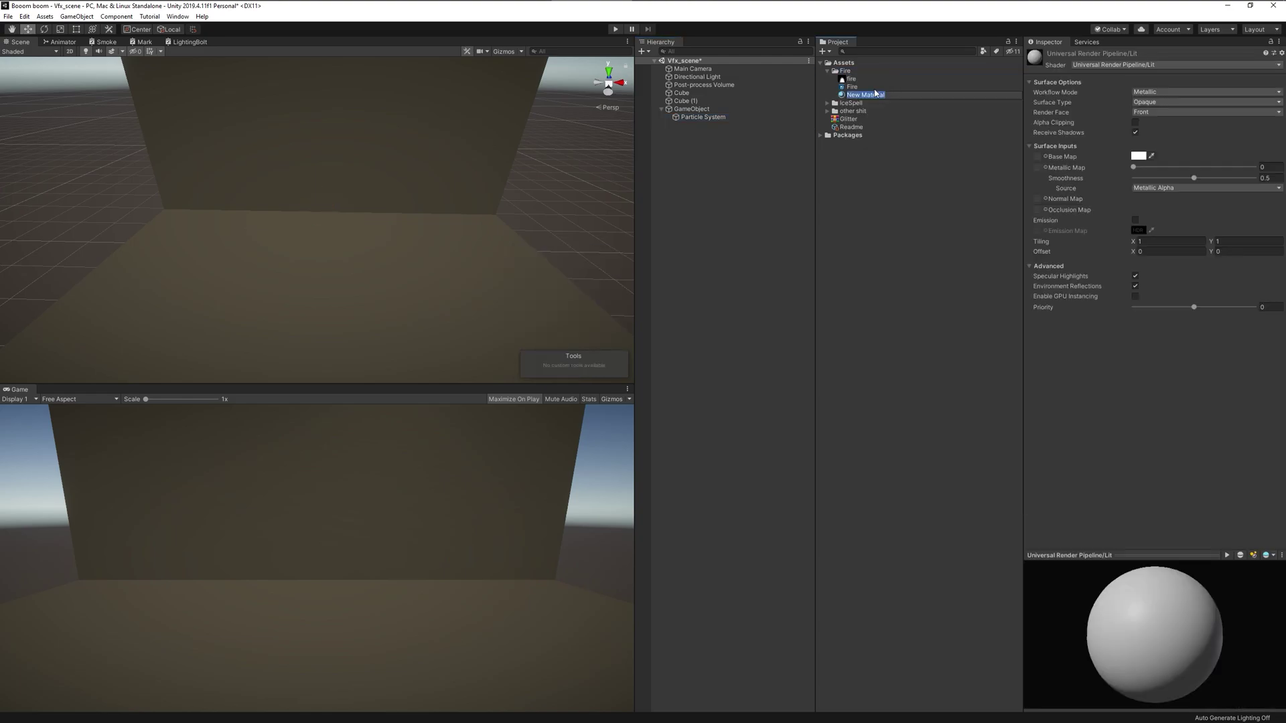
type("Fire")
key("Return")
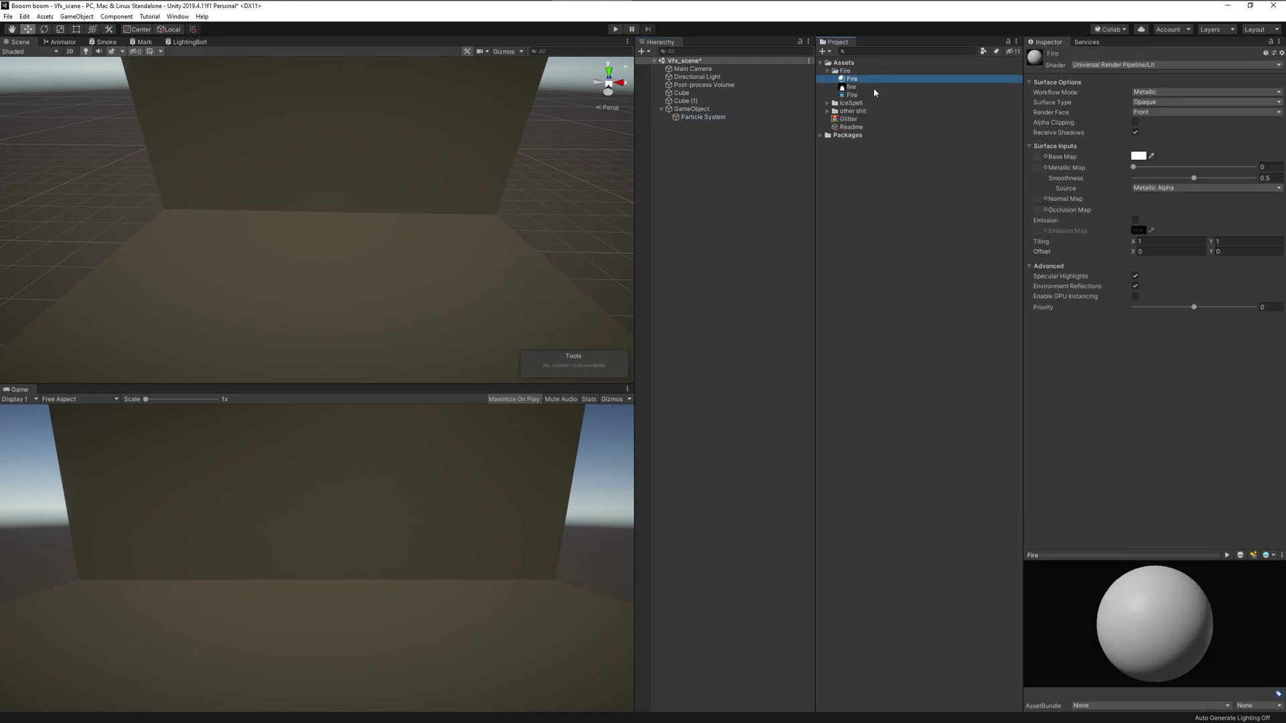
left_click_drag(849, 83, 851, 78)
left_click(851, 79)
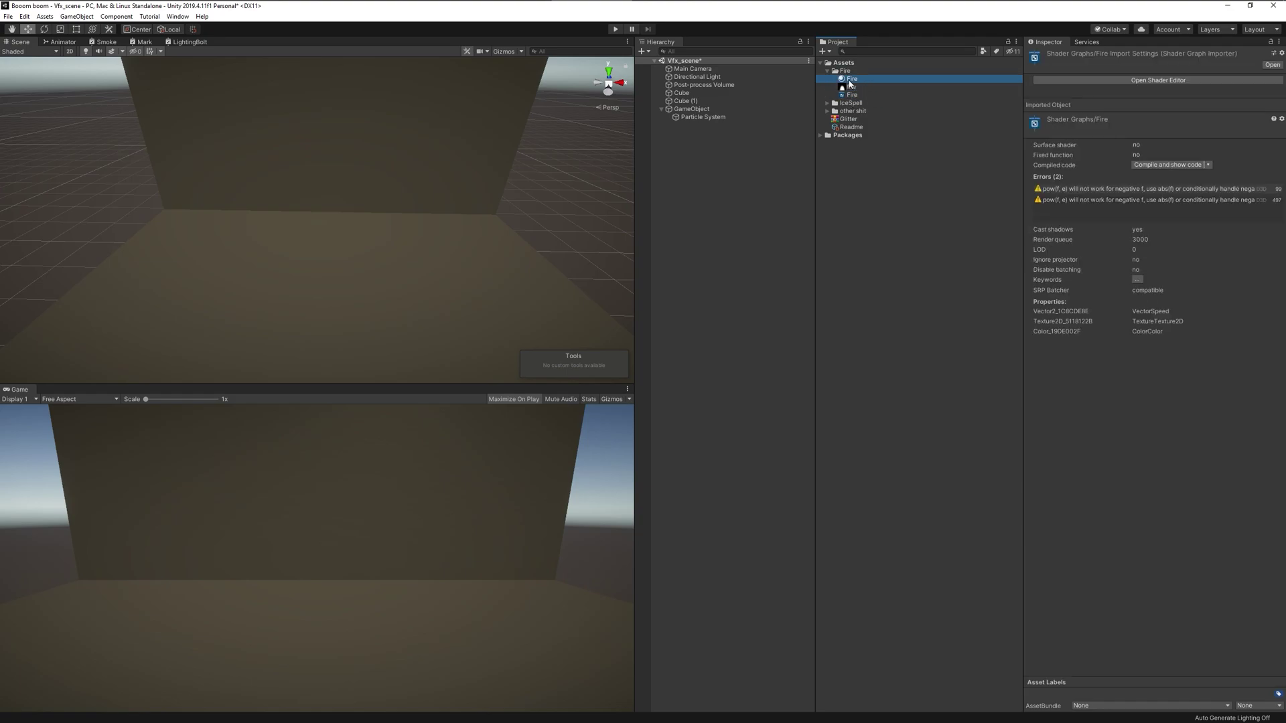
Apply the Fire material to the Particle System and move it to position Y 13.25, Z -18.138
left_click_drag(701, 116, 701, 118)
left_click(700, 118)
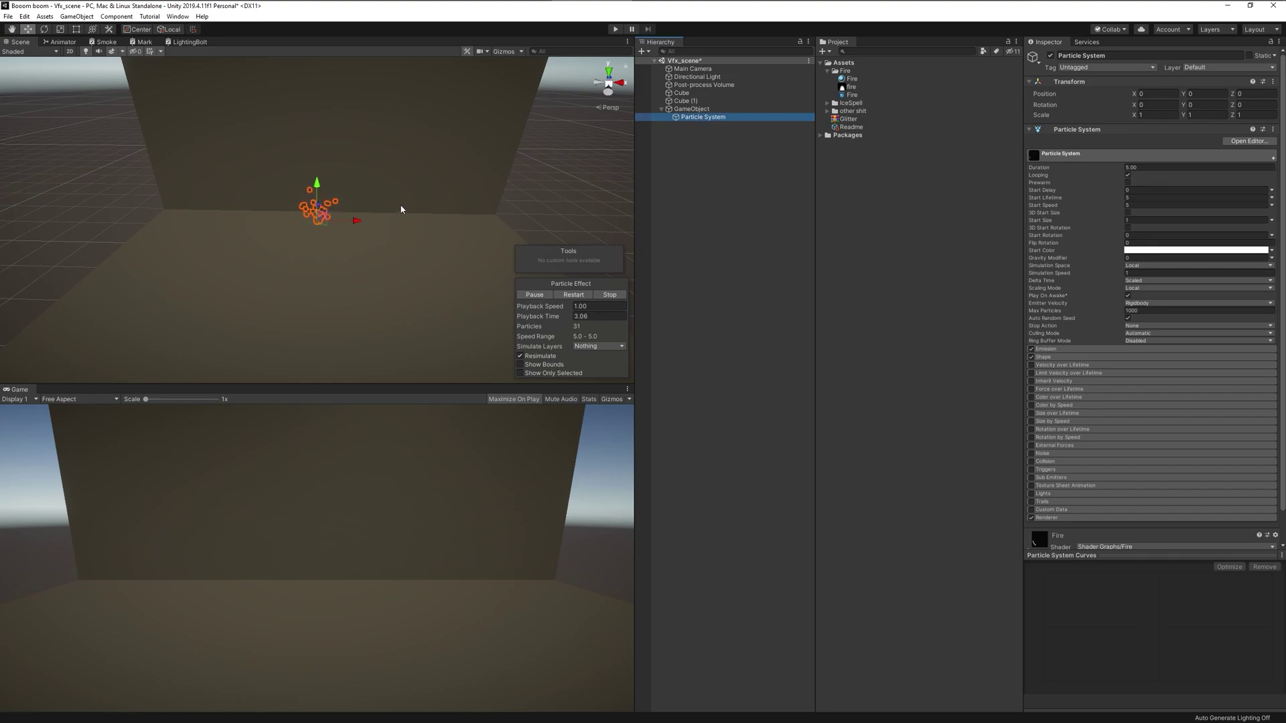
scroll(400, 210, "up", 3)
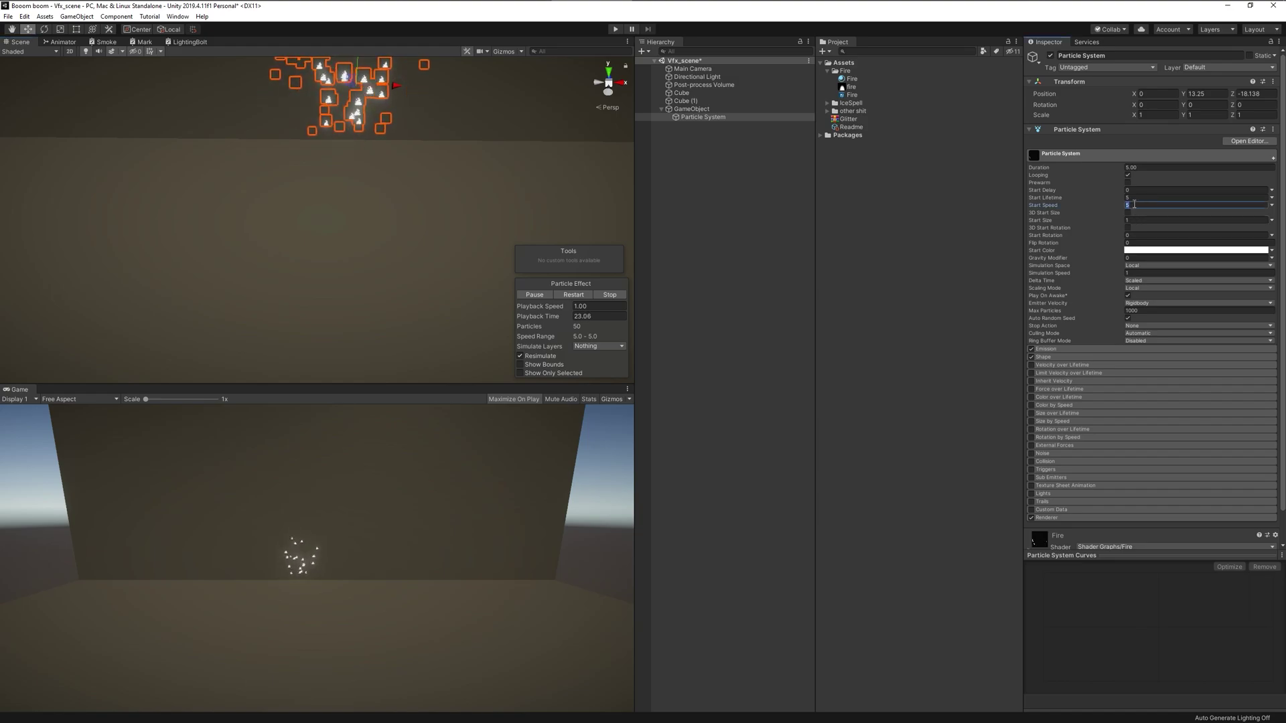
Set the Particle System's Start Speed to 0 and disable its Shape module
left_click(1032, 358)
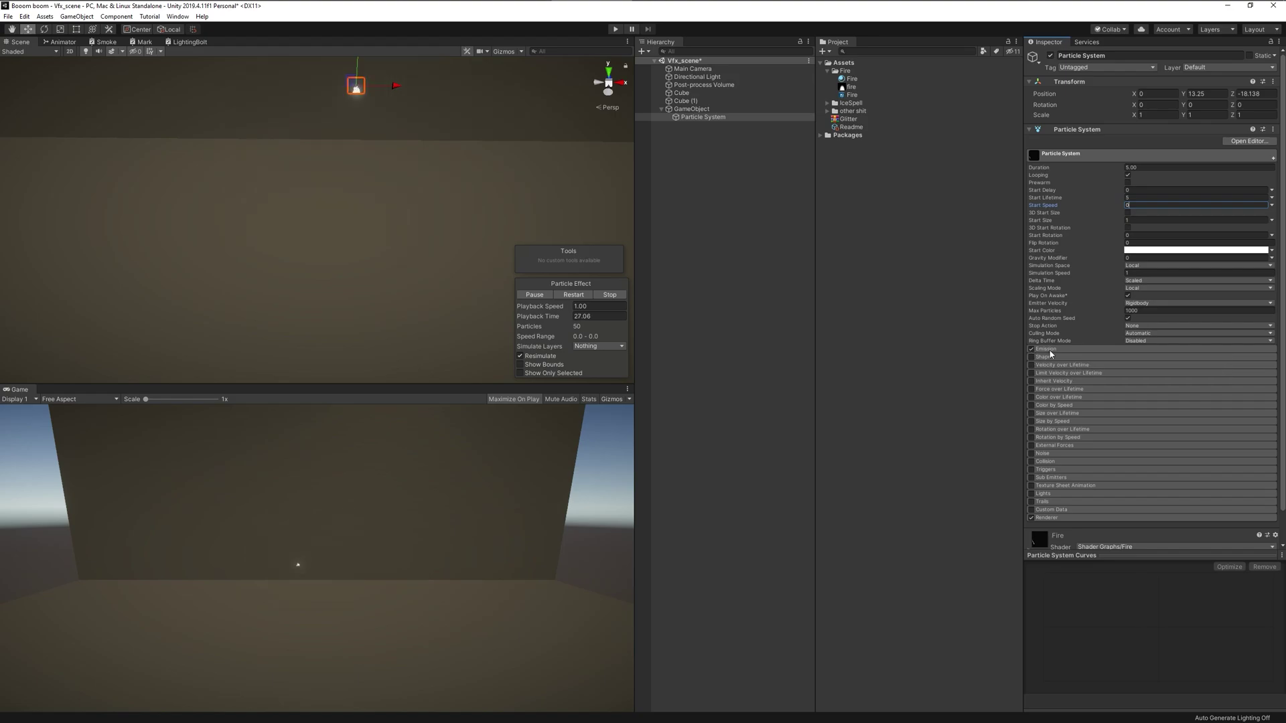
Set the Particle System's emission Rate over Time to 1 and its Renderer's Max Particle Size to 3
left_click(1049, 349)
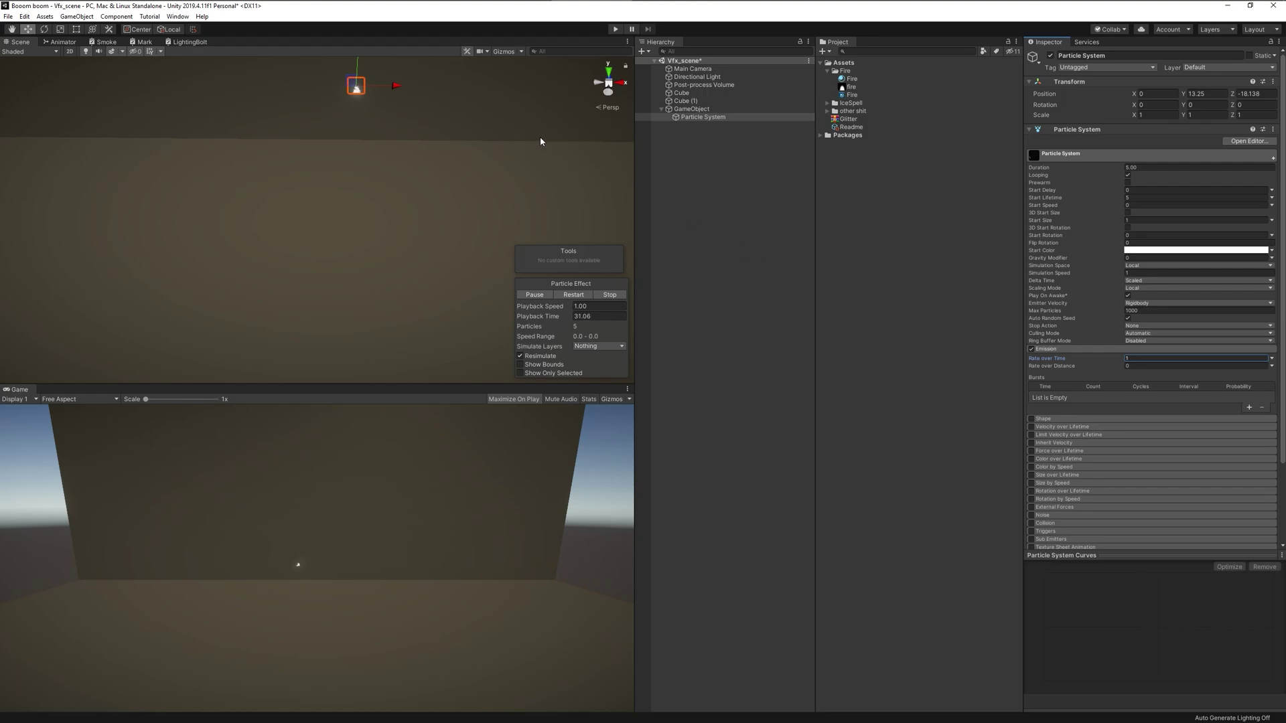
middle_click_drag(453, 126, 412, 194)
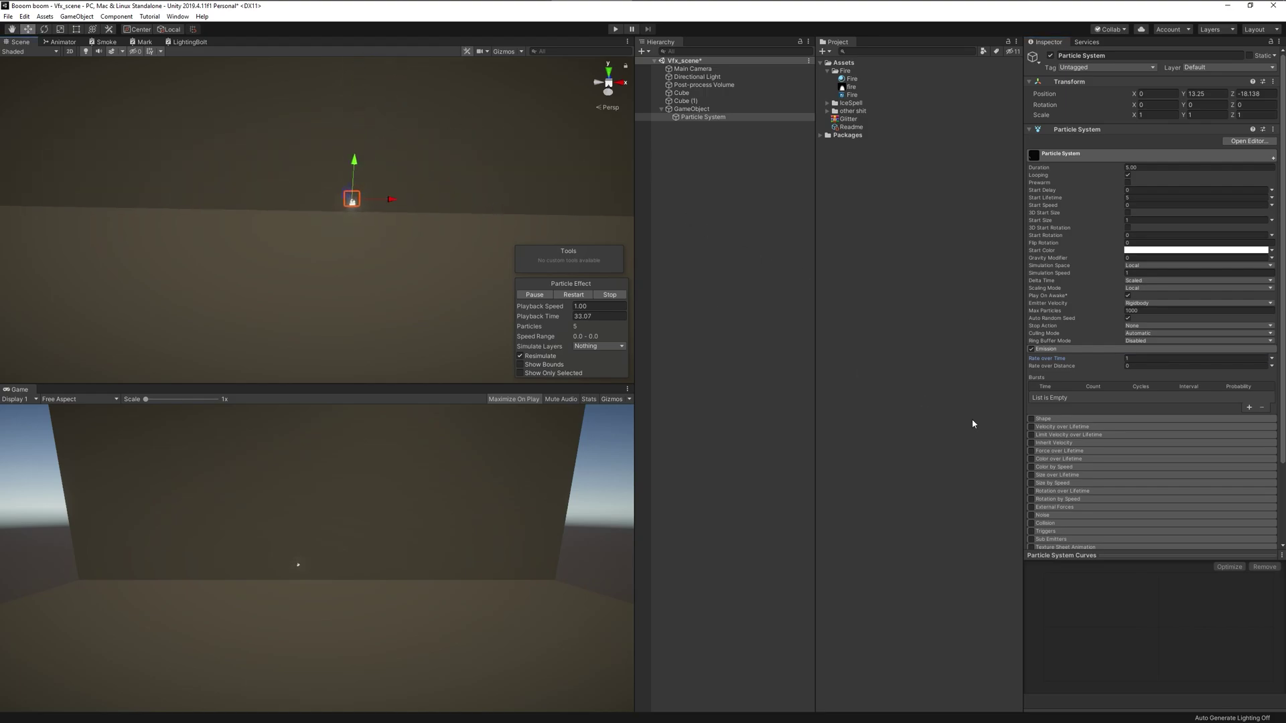
scroll(1090, 435, "down", 3)
left_click(1061, 483)
scroll(1072, 429, "down", 5)
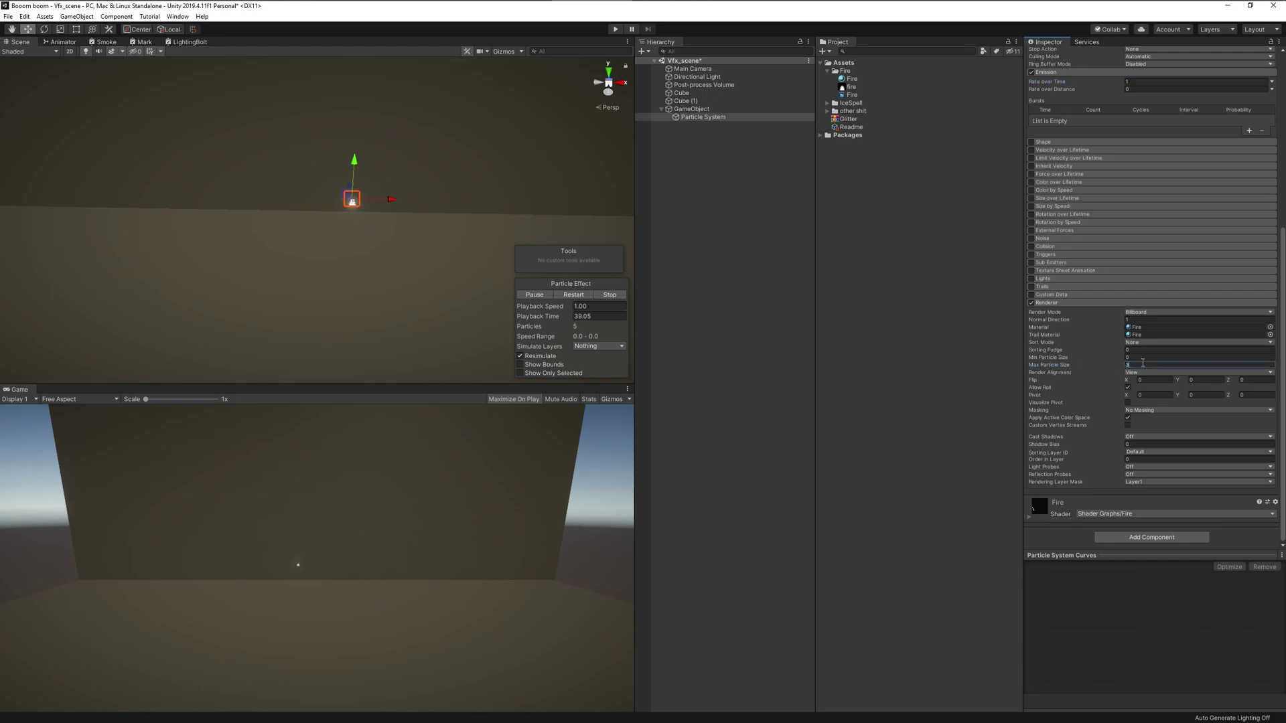
scroll(422, 192, "up", 6)
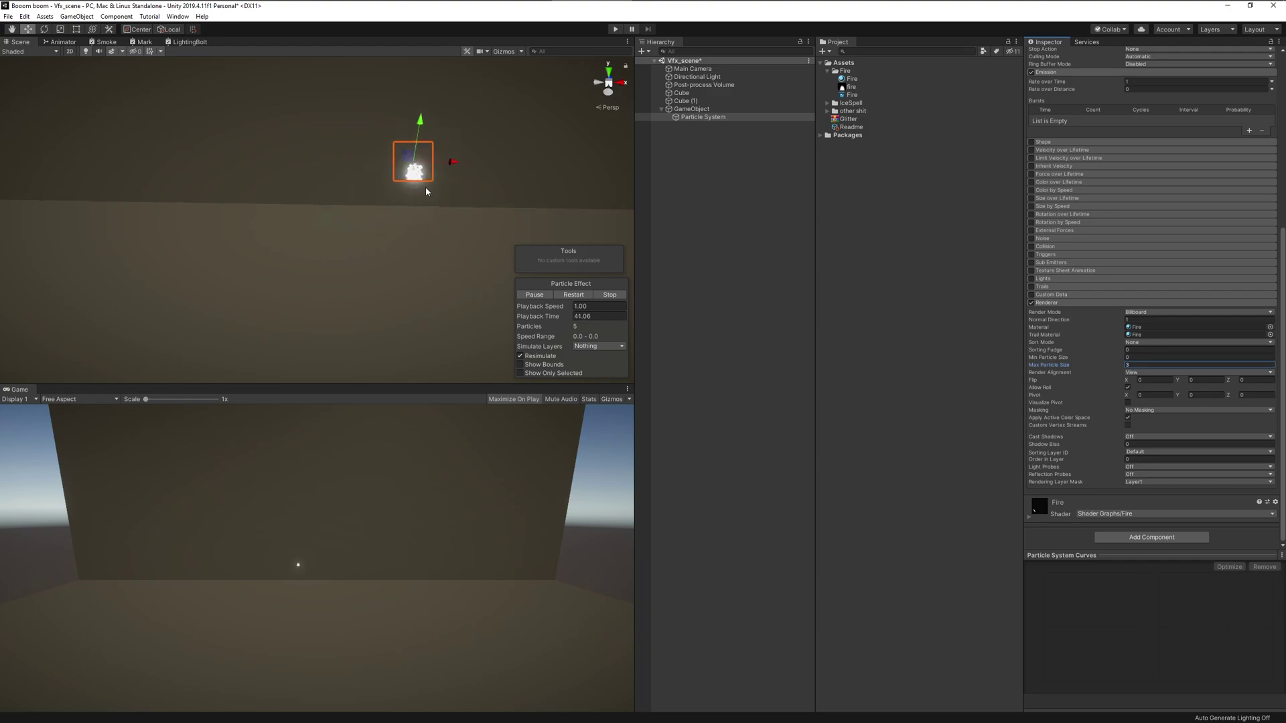
middle_click_drag(484, 182, 451, 205)
scroll(451, 205, "down", 8)
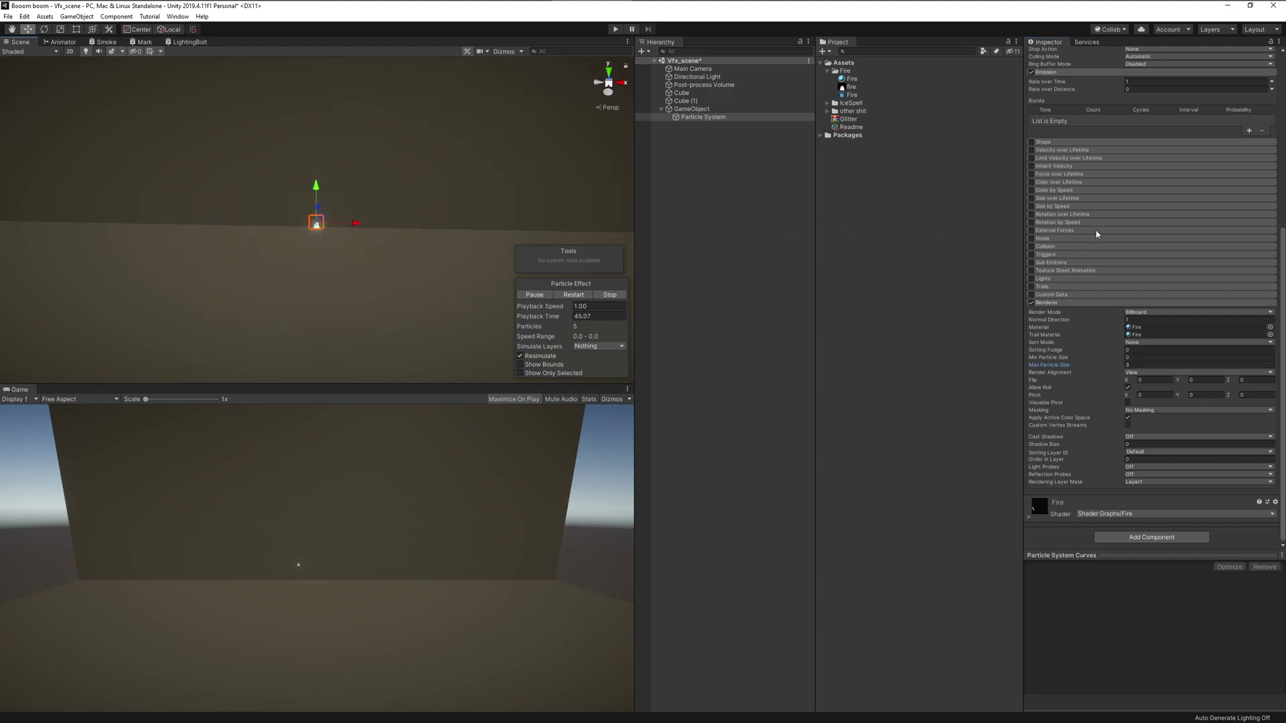
Increase the Particle System's Start Size to 11.71 and set the Renderer's Render Alignment to Local
scroll(1117, 245, "up", 5)
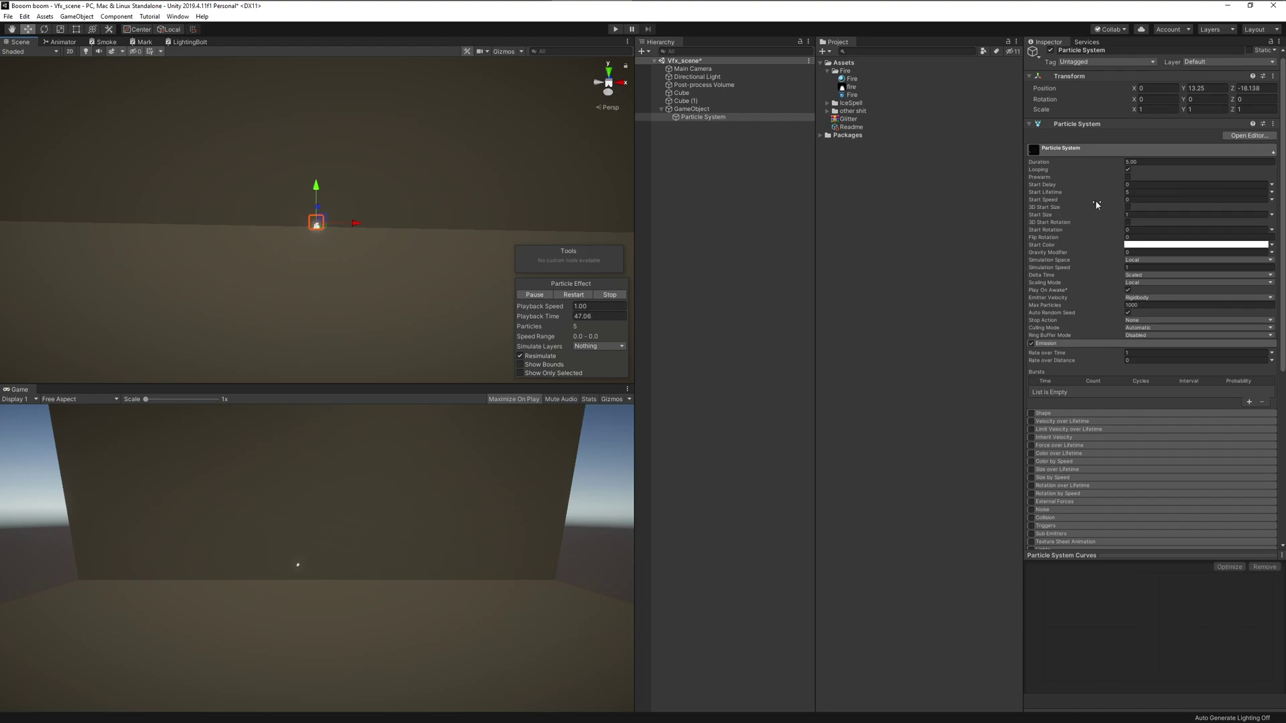
left_click_drag(1067, 218, 1206, 215)
scroll(1203, 264, "down", 5)
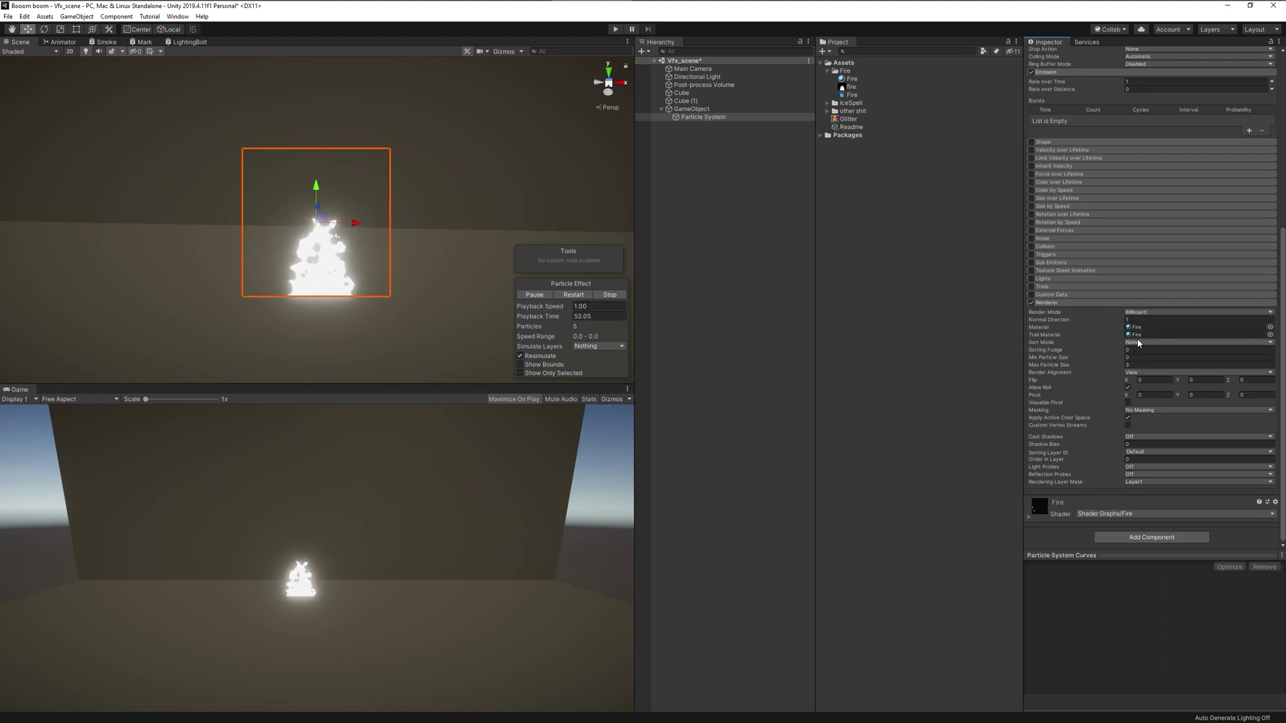
left_click(1133, 374)
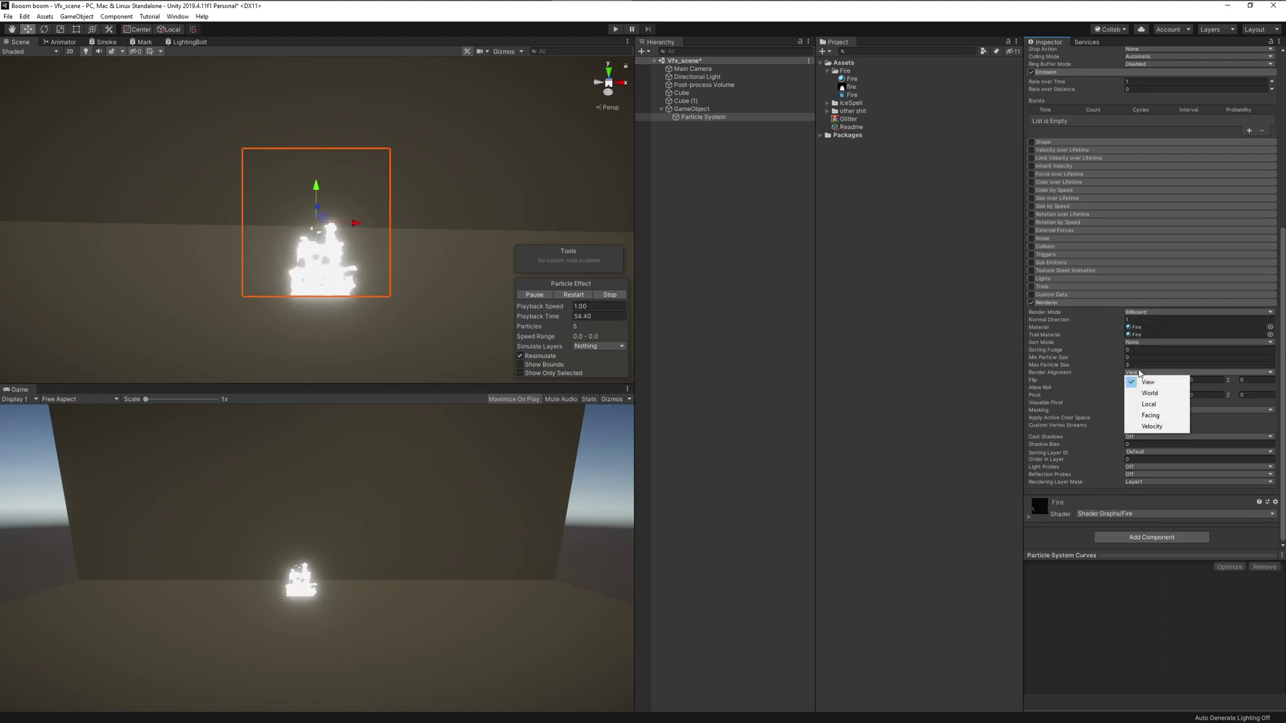
left_click(1149, 404)
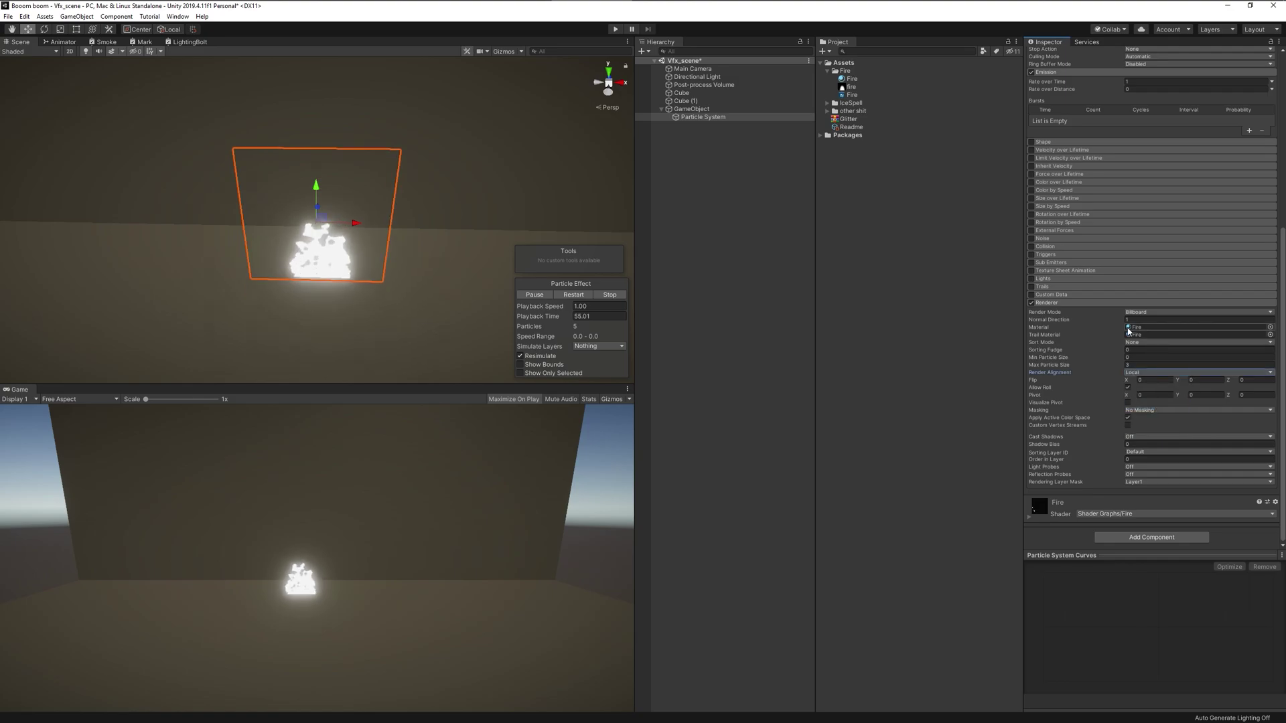
Try the Horizontal Billboard and Vertical Billboard render modes on the Particle System and inspect the fire in the scene
left_click(1153, 312)
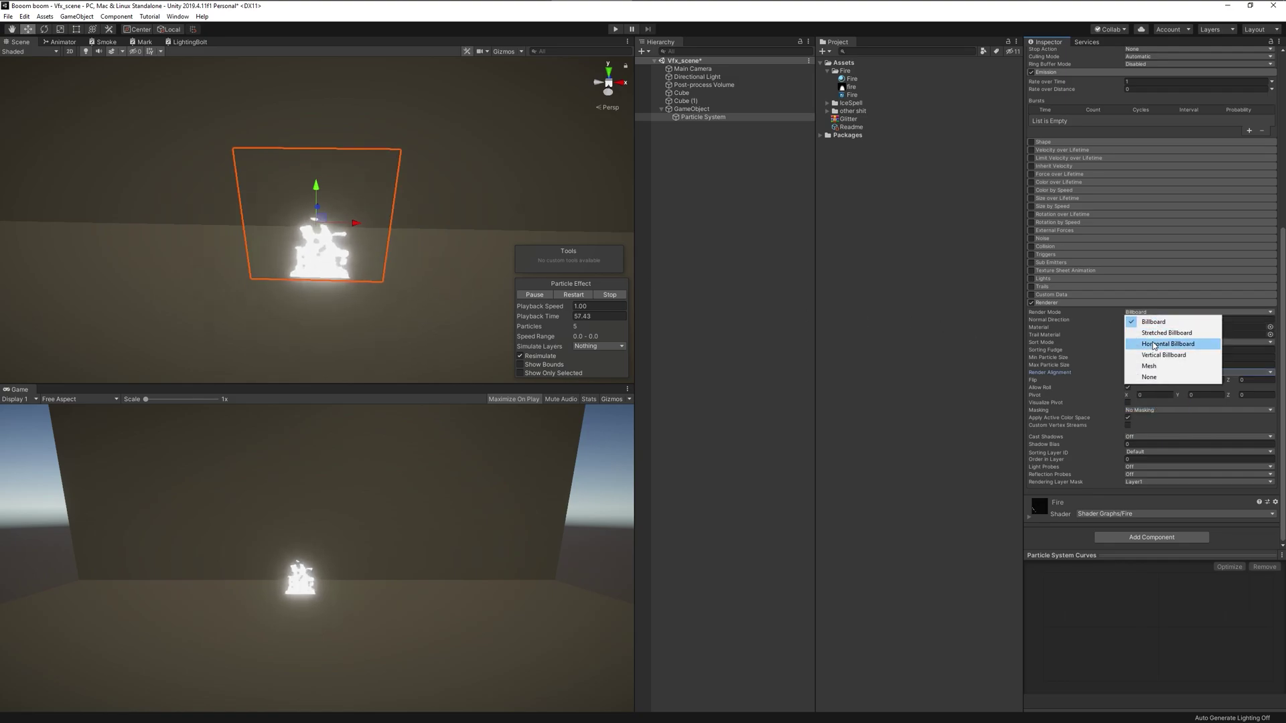
left_click(1153, 345)
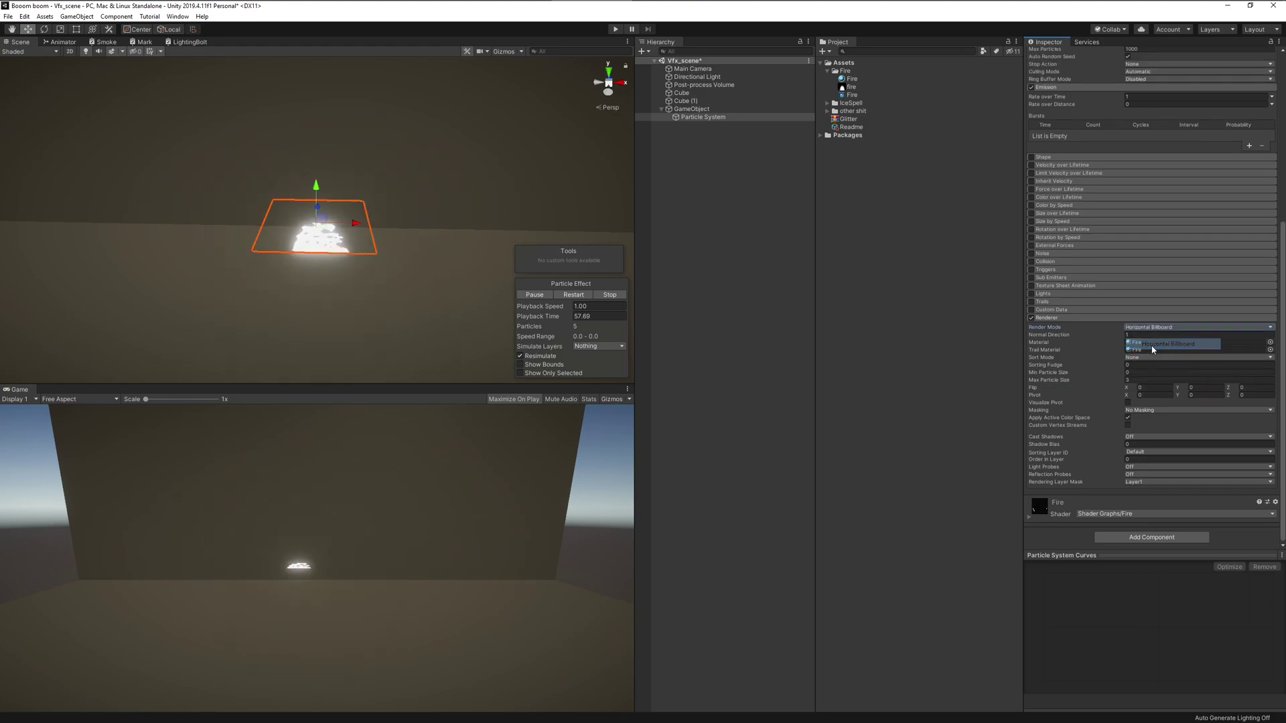
left_click(1146, 327)
left_click(1154, 369)
middle_click_drag(421, 225, 477, 207)
right_click_drag(477, 206, 416, 190)
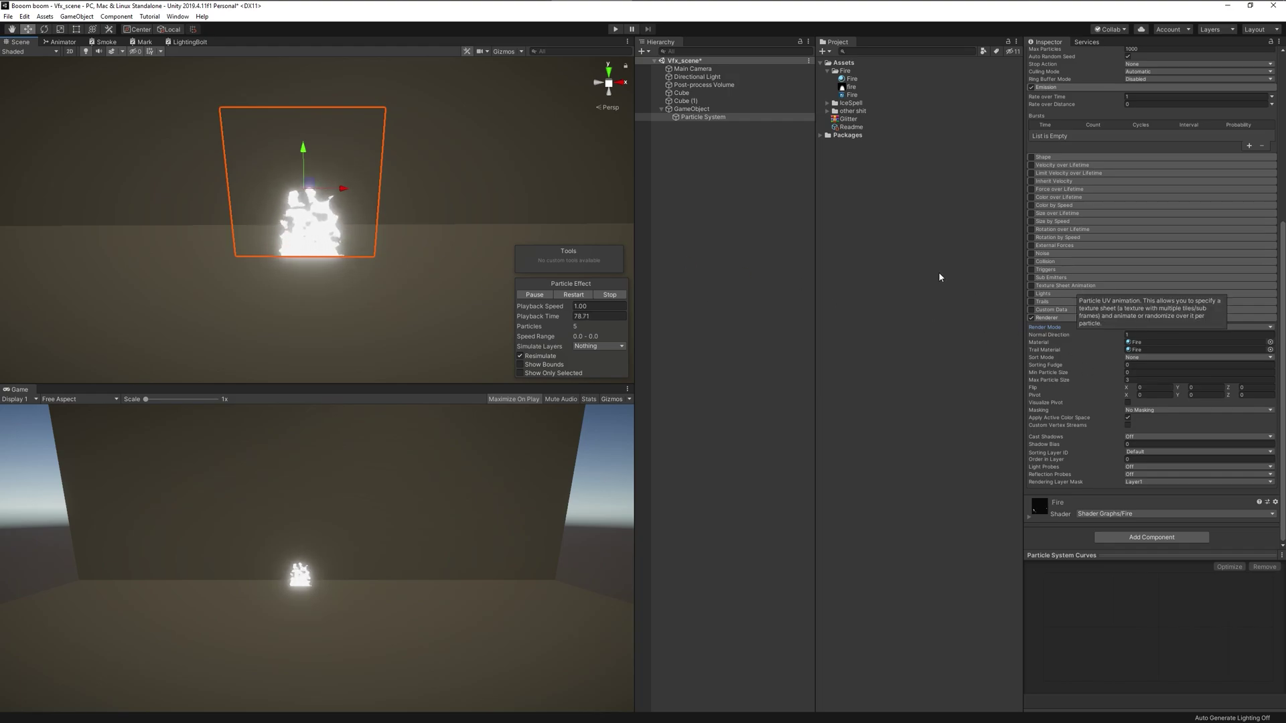
middle_click_drag(461, 220, 461, 172)
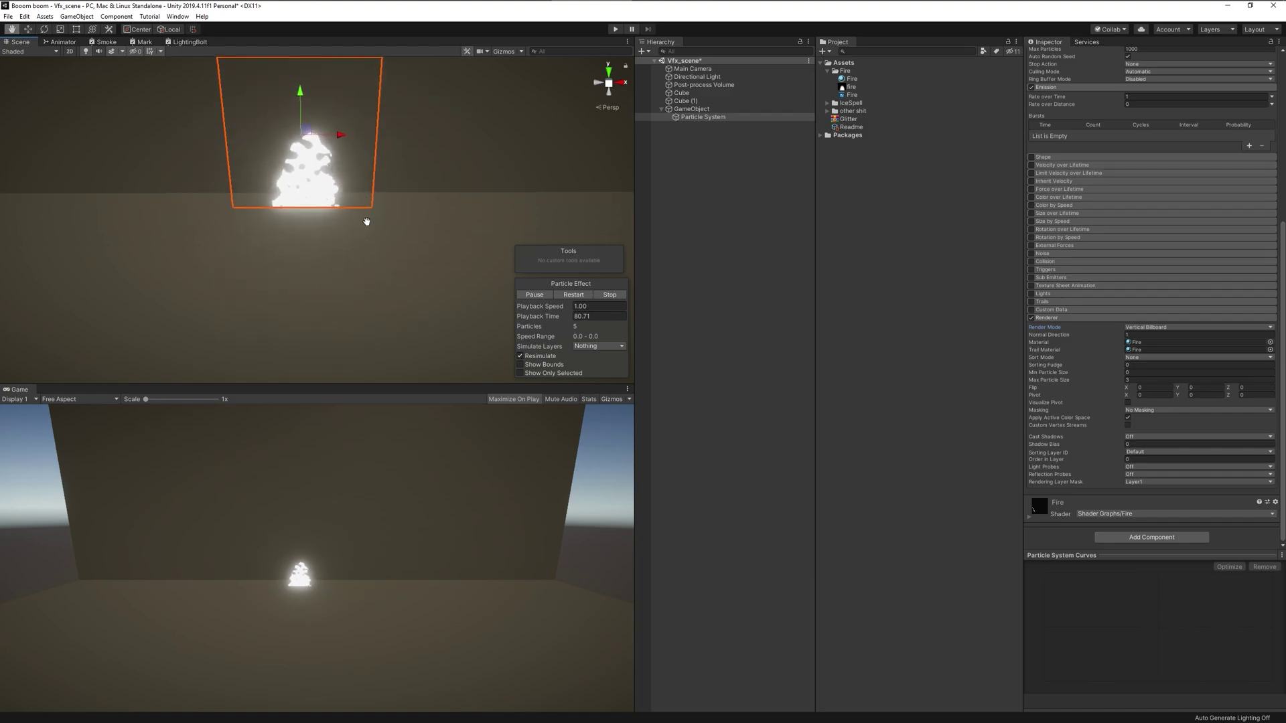
Set the Particle System's Start Color to the blue-violet 2D00FF
scroll(1152, 257, "up", 8)
left_click(1145, 251)
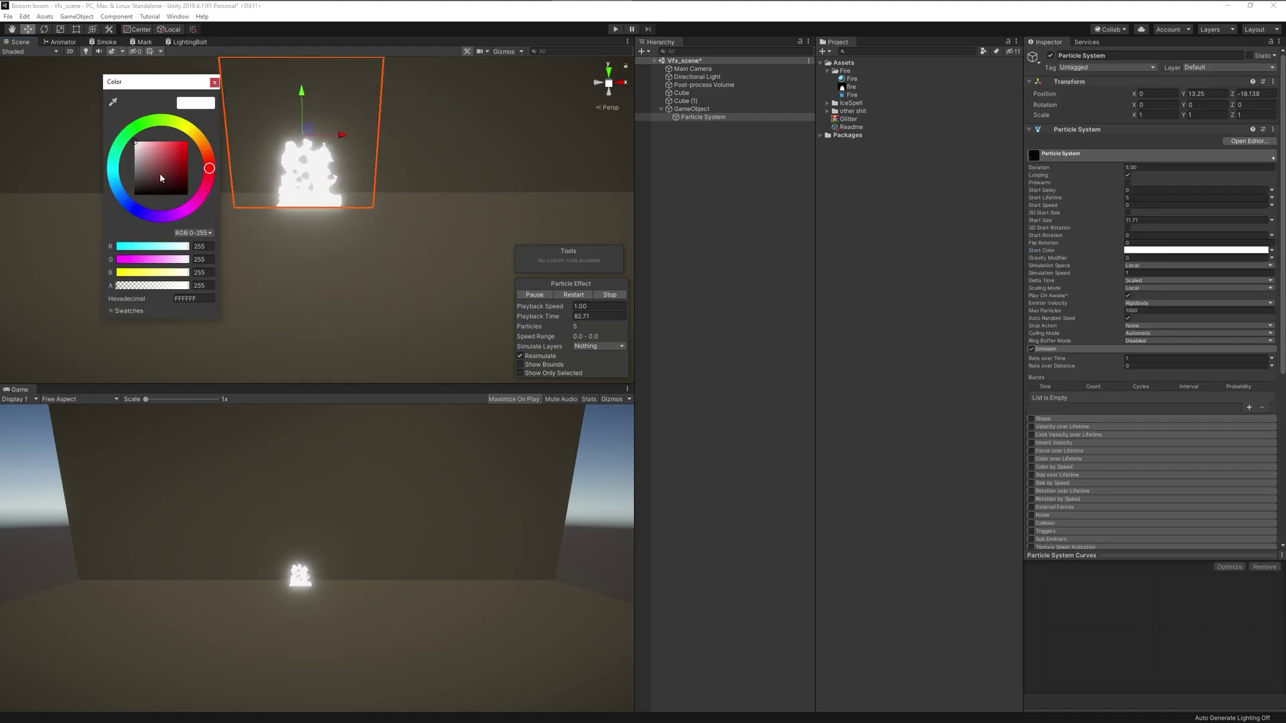
mouse_move(209, 168)
left_mouse_down()
mouse_move(195, 133)
mouse_move(195, 201)
mouse_move(148, 214)
mouse_move(156, 121)
mouse_move(193, 205)
mouse_move(130, 259)
left_mouse_up()
left_click(188, 142)
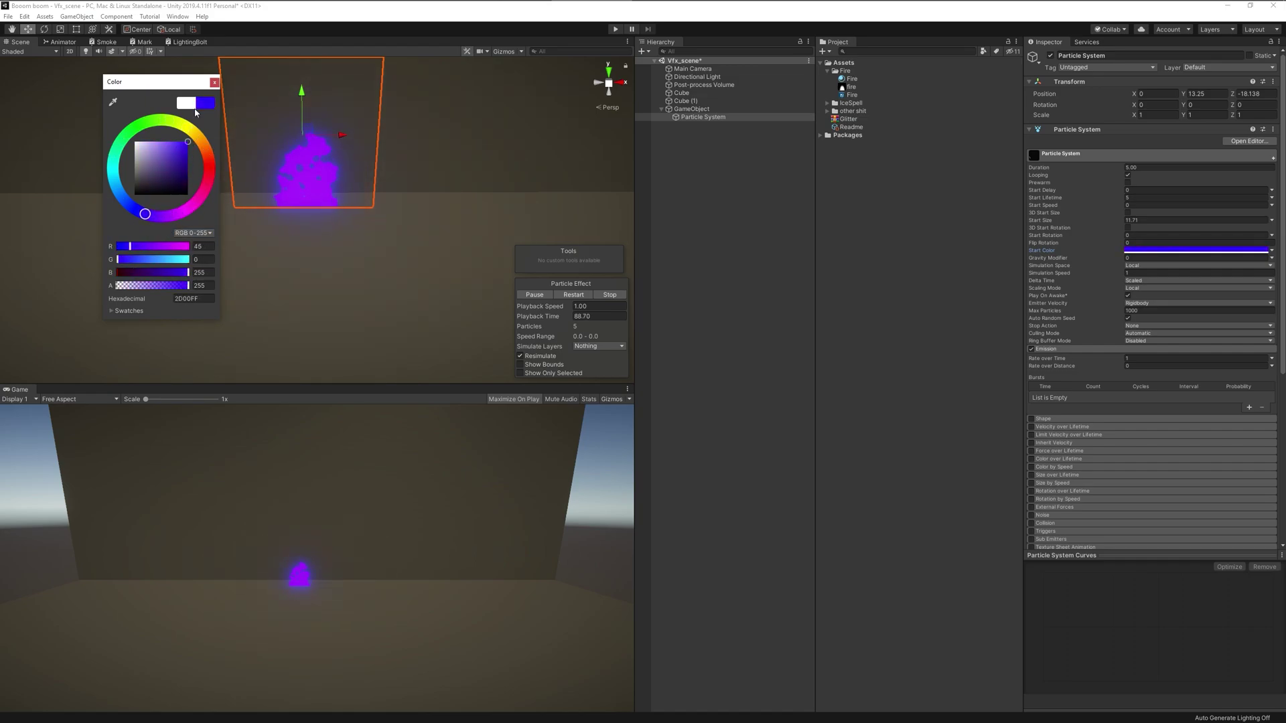
left_click(214, 83)
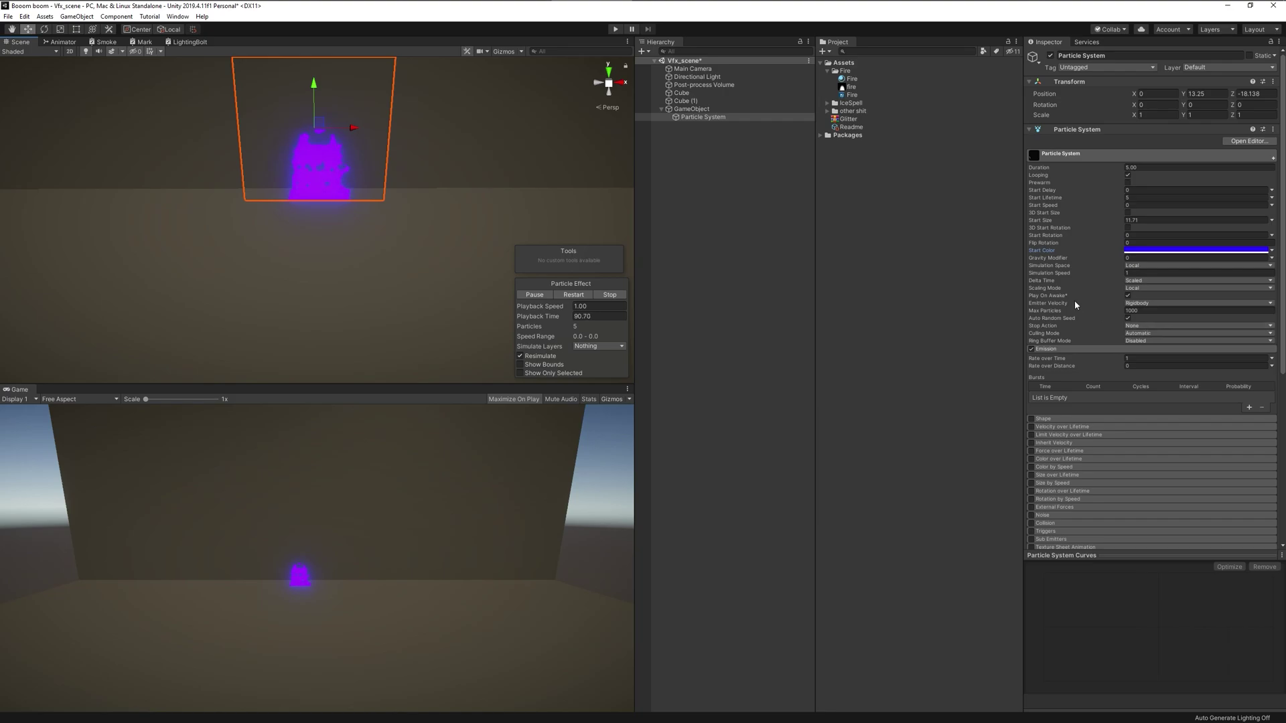
Lower the Particle System in the scene and set its Renderer's Pivot Y to 0.05
scroll(1074, 306, "down", 5)
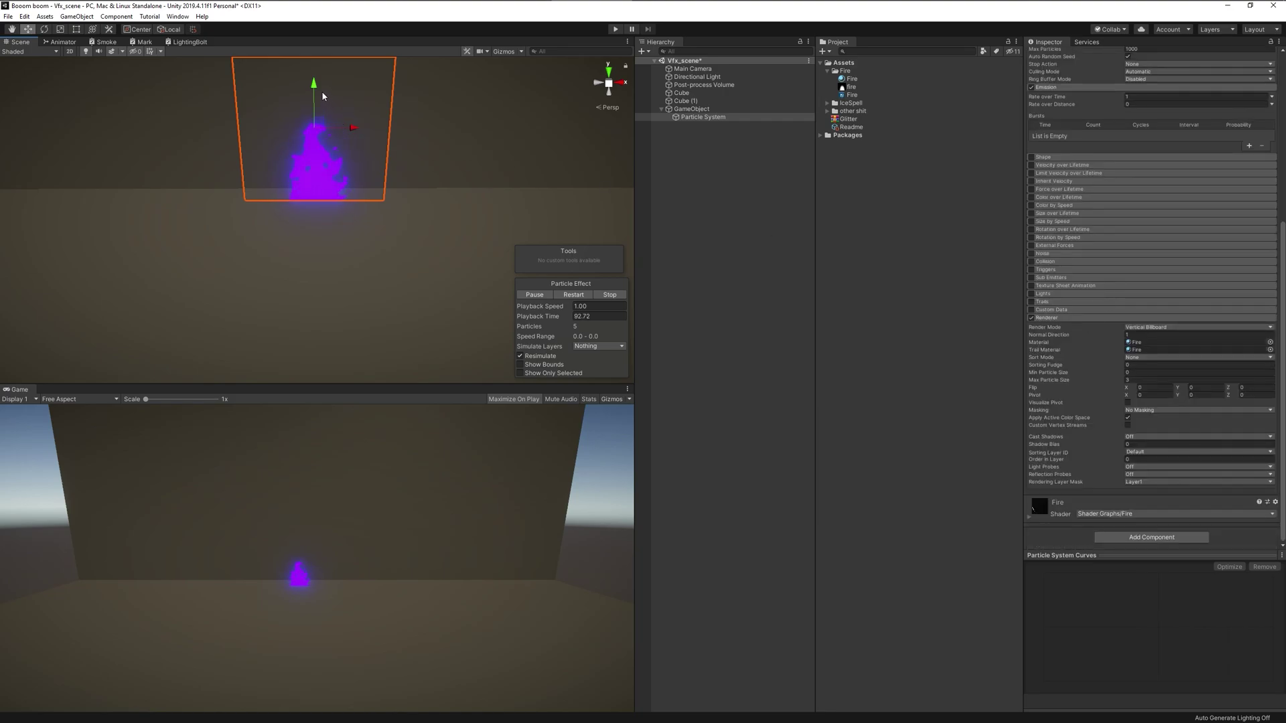
left_click_drag(316, 76, 312, 122)
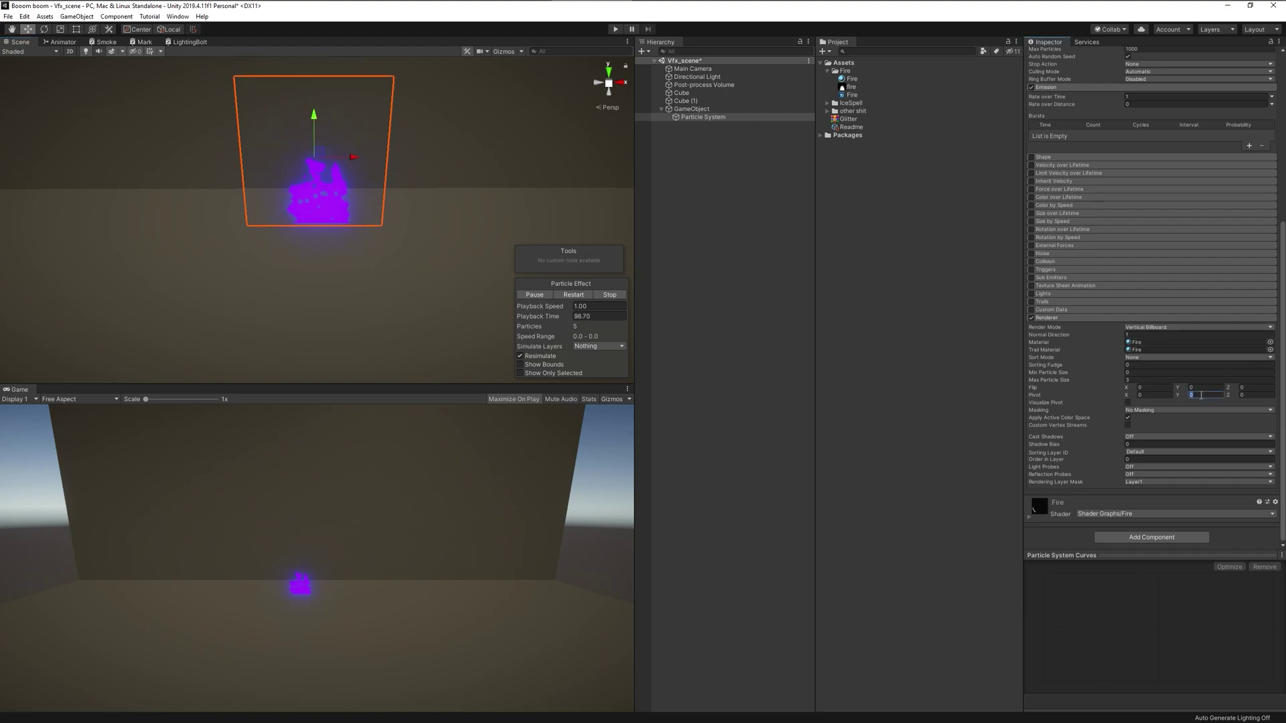
type(".05")
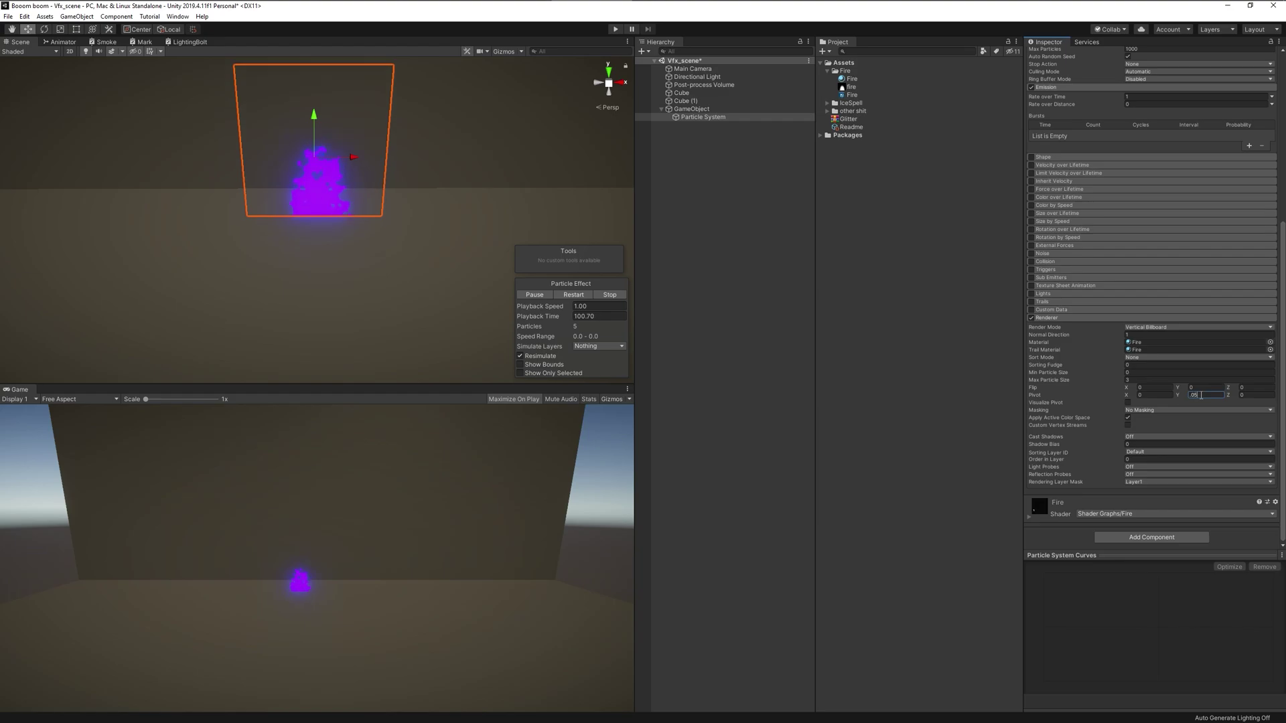
key("Return")
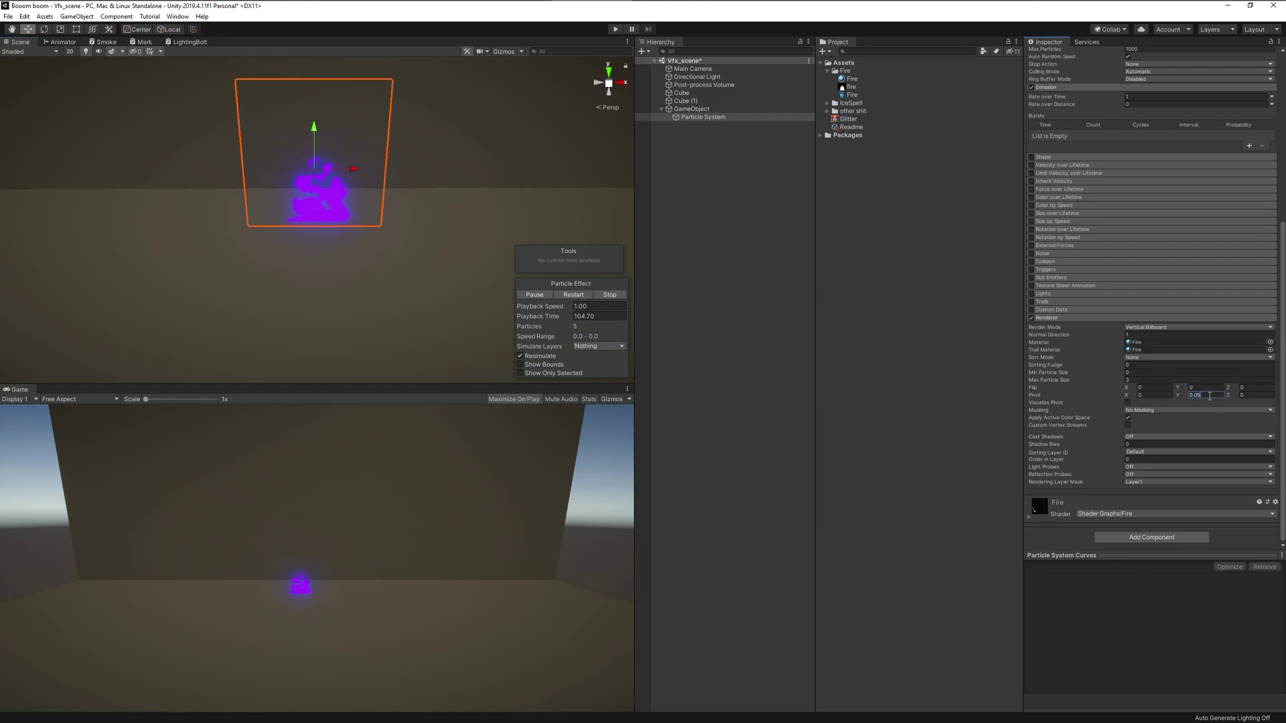
Set the Renderer's Pivot Y to 0.5 and lower the Particle System further to bring the flame to the floor
type("0")
scroll(487, 146, "down", 1)
left_click_drag(314, 144, 326, 205)
scroll(354, 205, "up", 2)
scroll(353, 209, "down", 1)
scroll(353, 209, "up", 3)
scroll(352, 208, "down", 3)
scroll(352, 211, "down", 1)
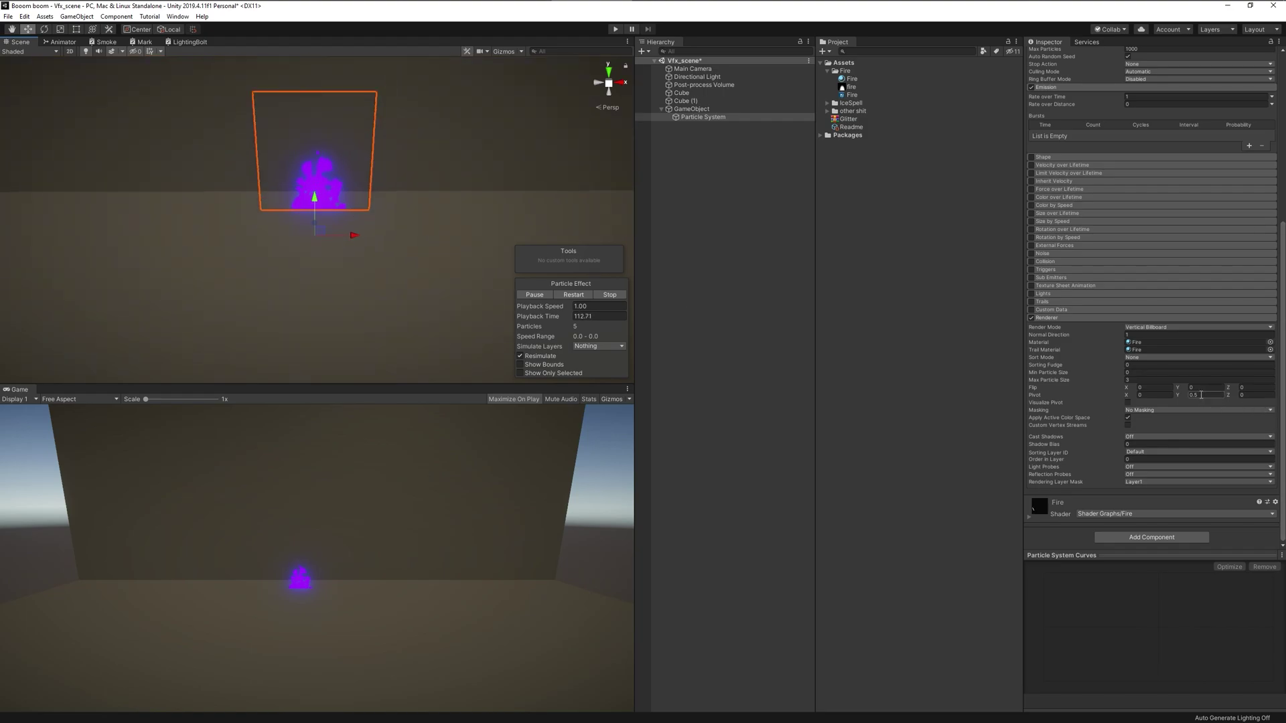
Try a Renderer Pivot Y of 0.3, reposition the Particle System to Y 9.3, and set Pivot Y to 0.4
type("3")
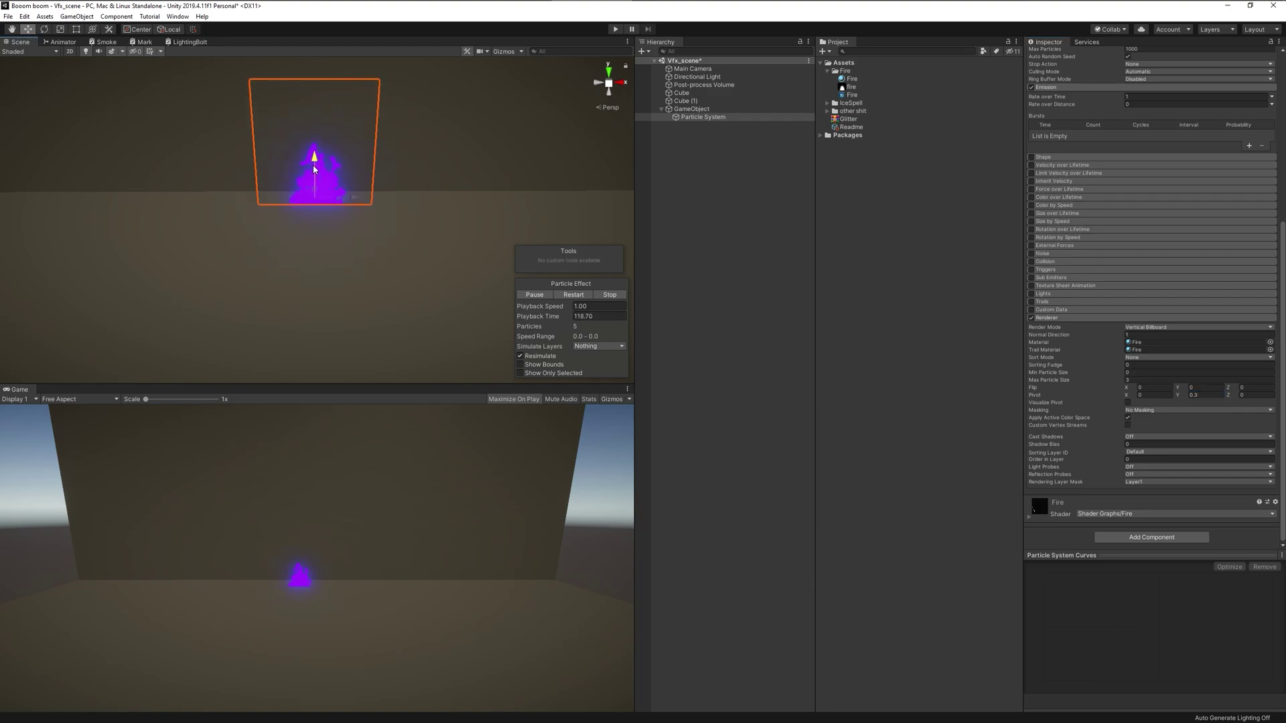
mouse_move(333, 193)
middle_mouse_down()
mouse_move(401, 178)
mouse_move(370, 155)
mouse_move(333, 168)
middle_mouse_up()
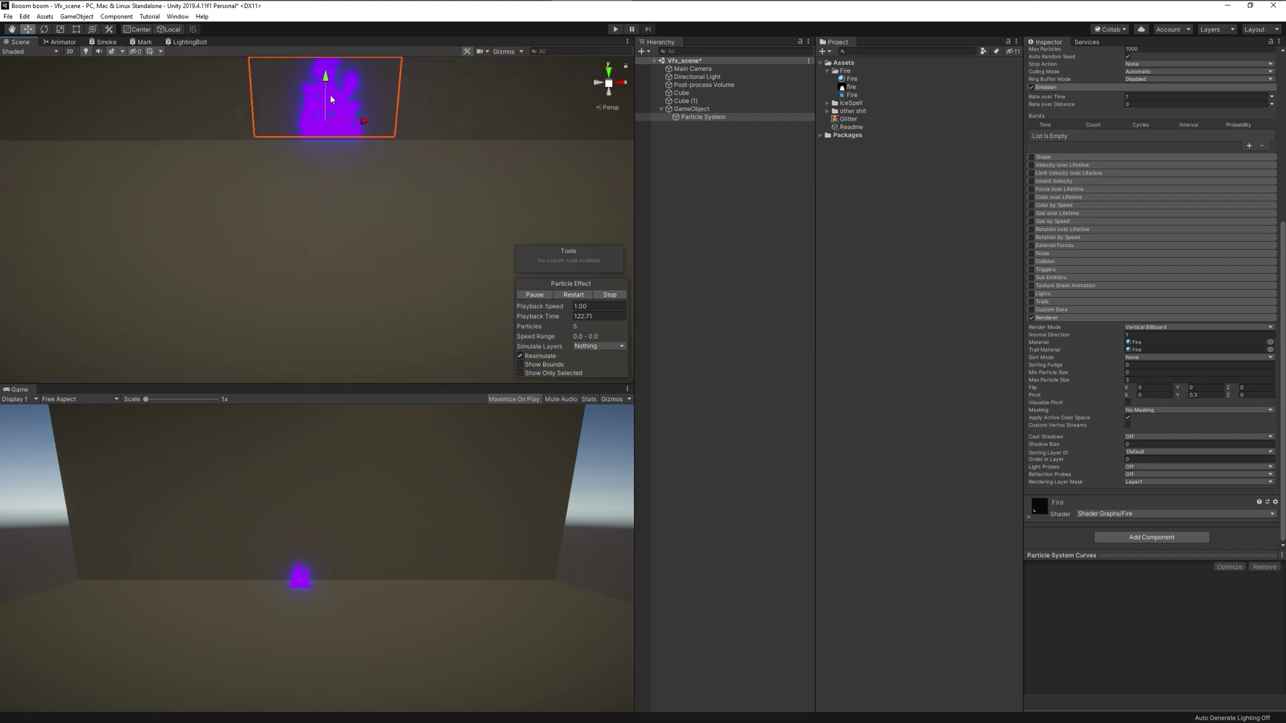
key("BackSpace")
type("4")
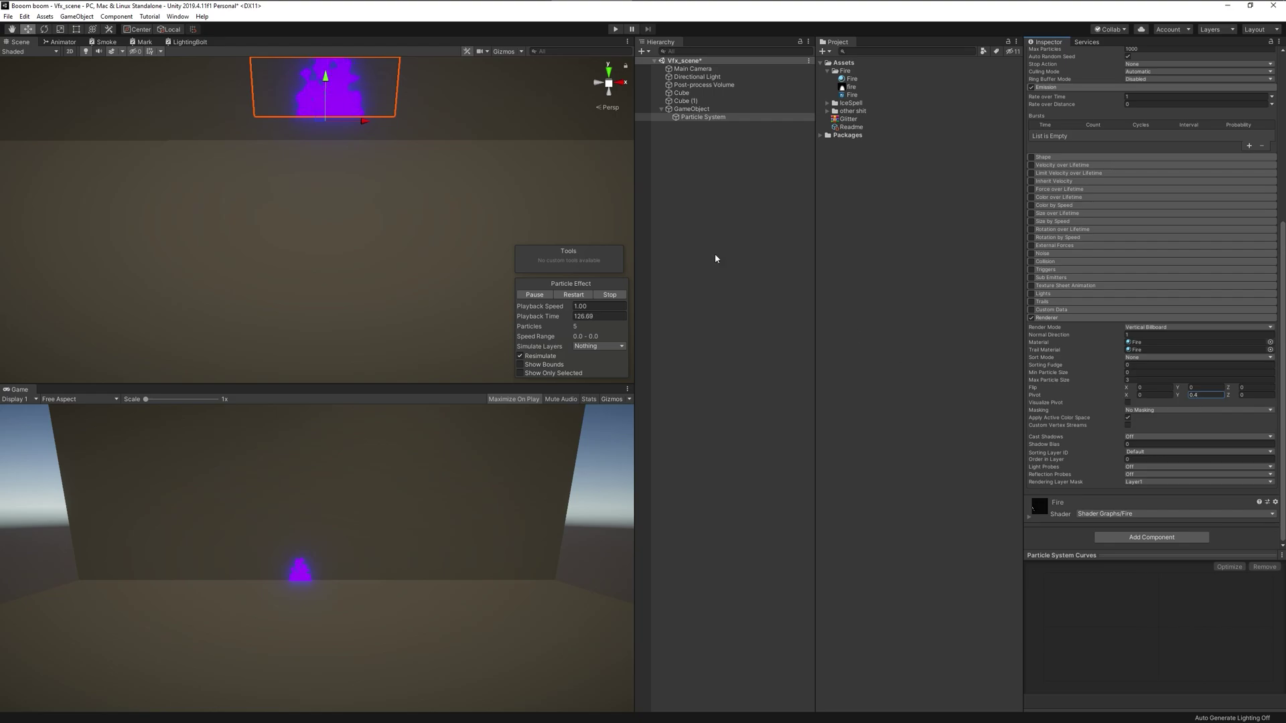
middle_click_drag(399, 195, 439, 212)
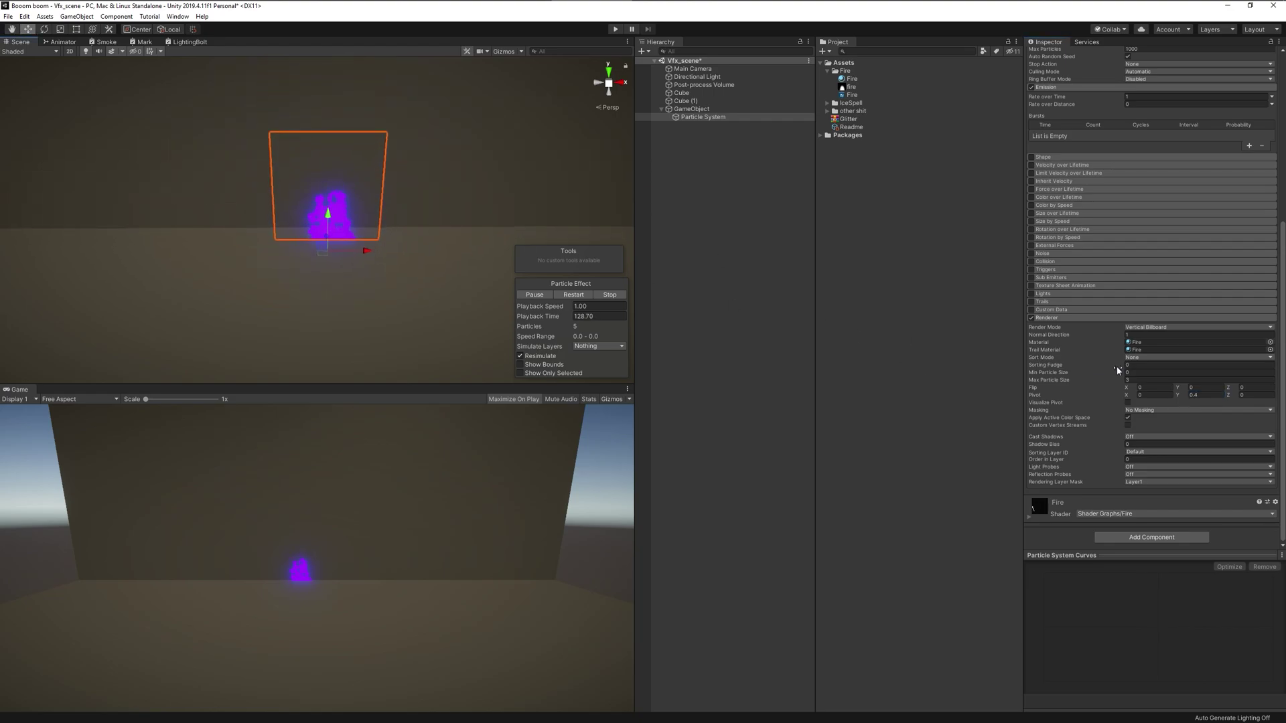
Duplicate the Particle System and set the duplicate's Renderer Order in Layer to 1
scroll(1084, 327, "up", 3)
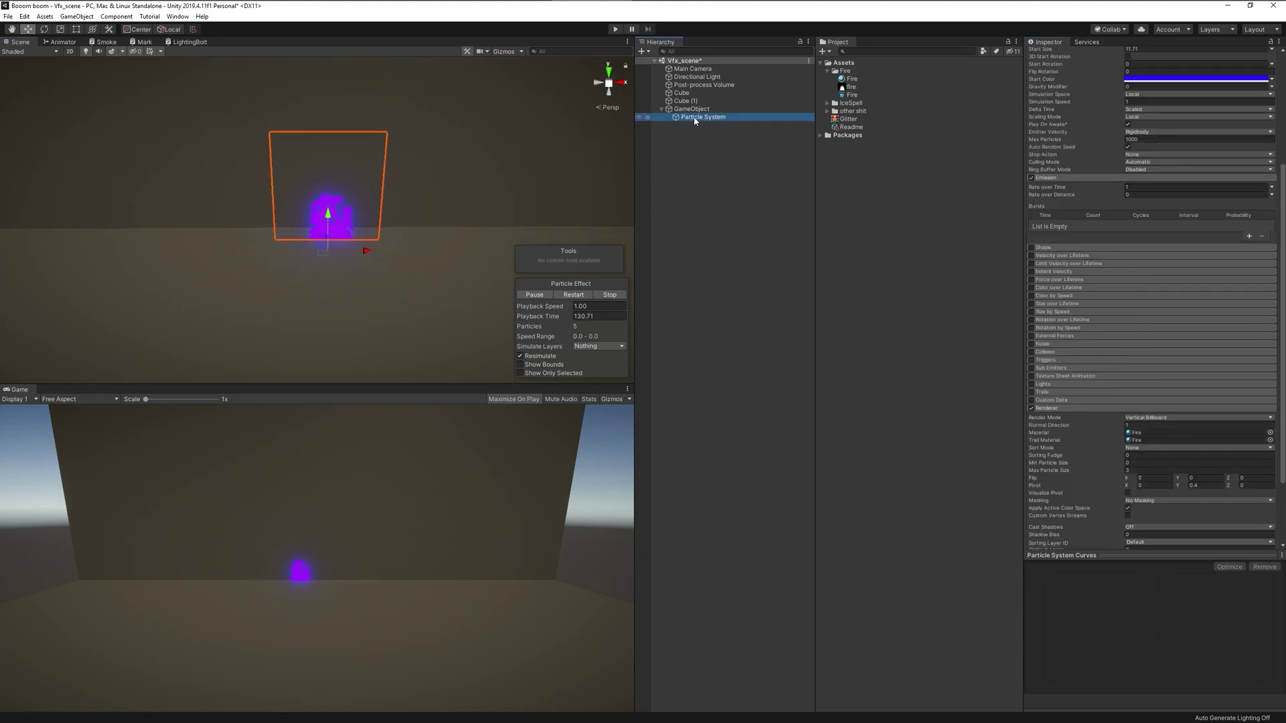
key("ctrl+d")
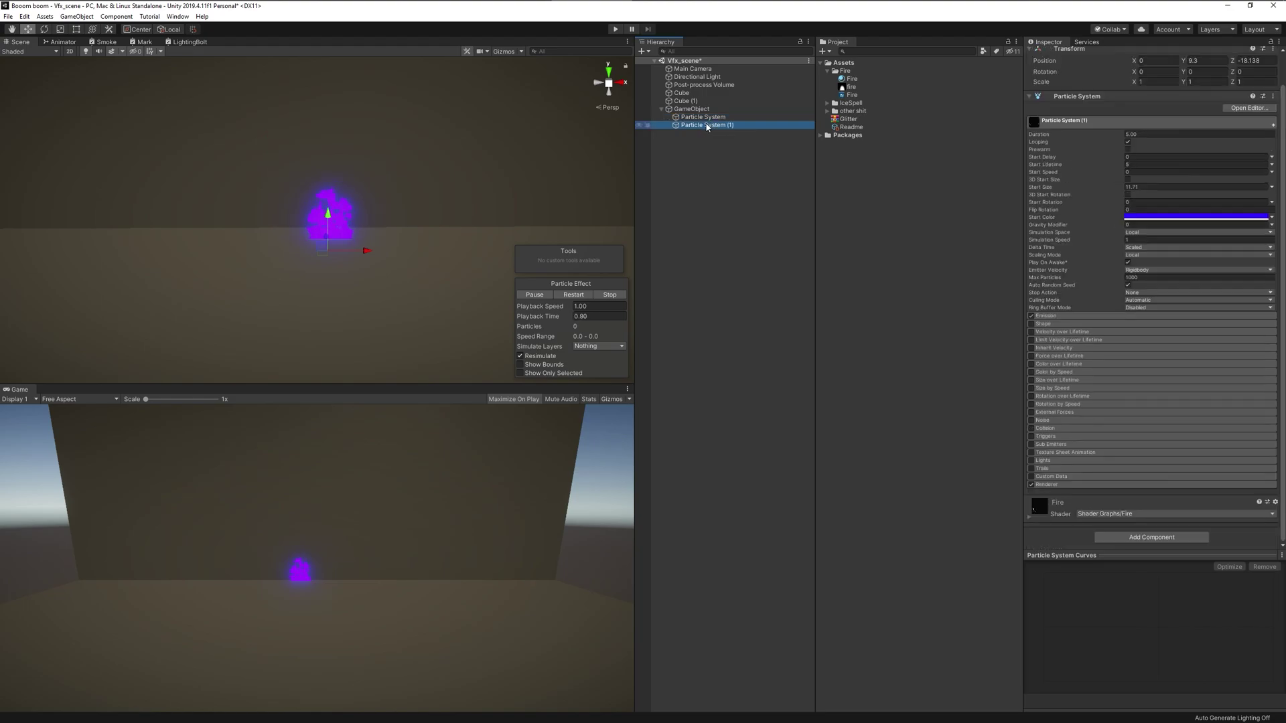
left_click(1072, 484)
scroll(1142, 358, "down", 5)
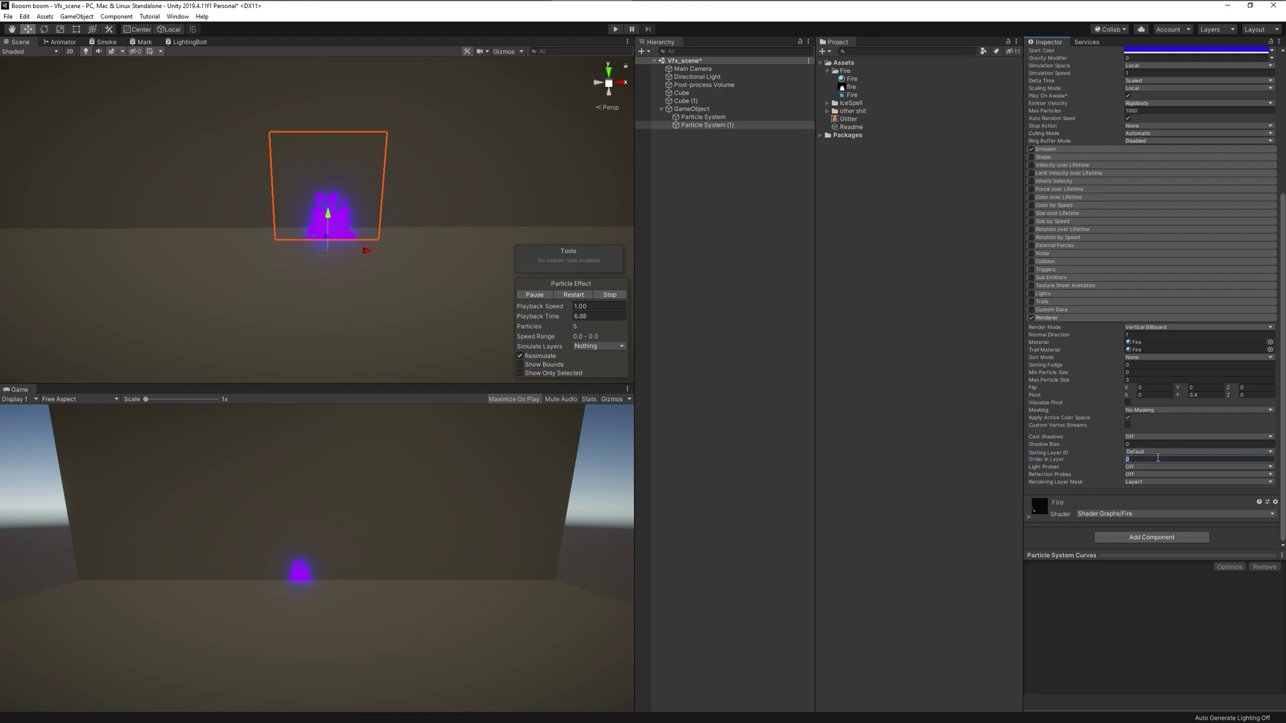
Set the duplicate Particle System's Start Color to the light violet 8469FF and reduce its Start Size to form an inner flame
scroll(430, 242, "up", 2)
scroll(1098, 249, "up", 5)
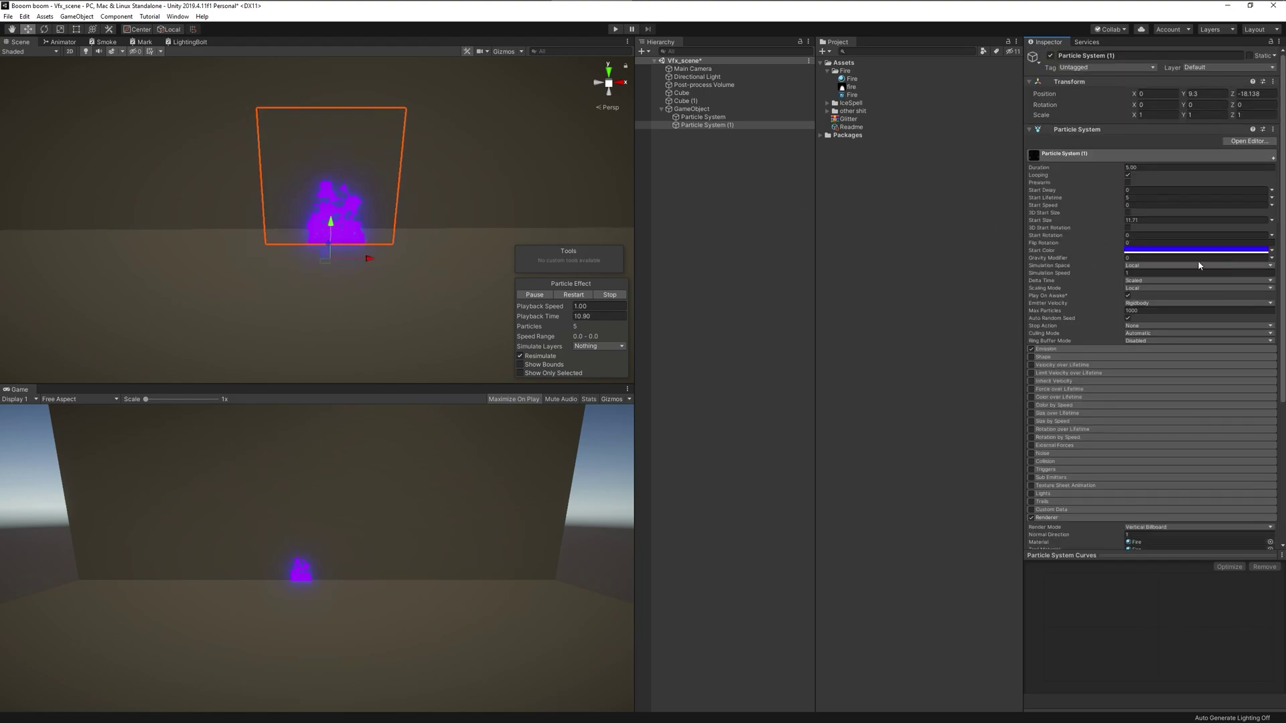
left_click(1182, 251)
left_click_drag(158, 154, 167, 128)
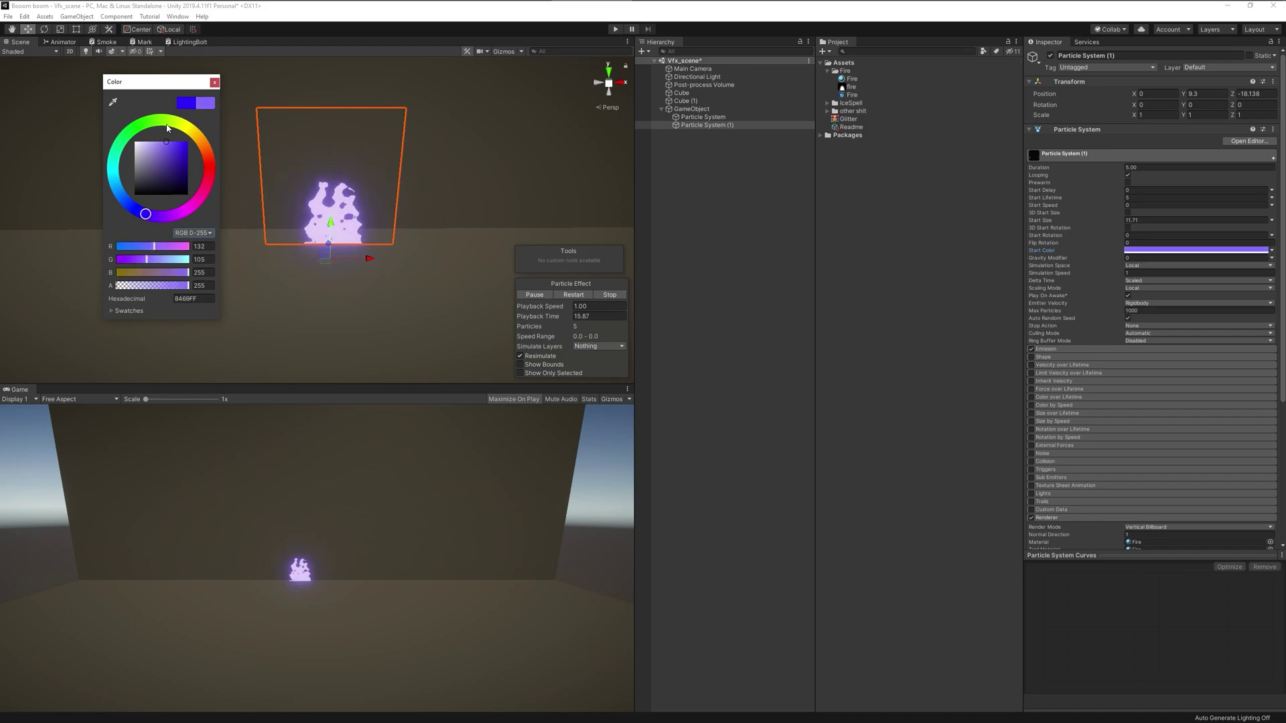
left_click(214, 83)
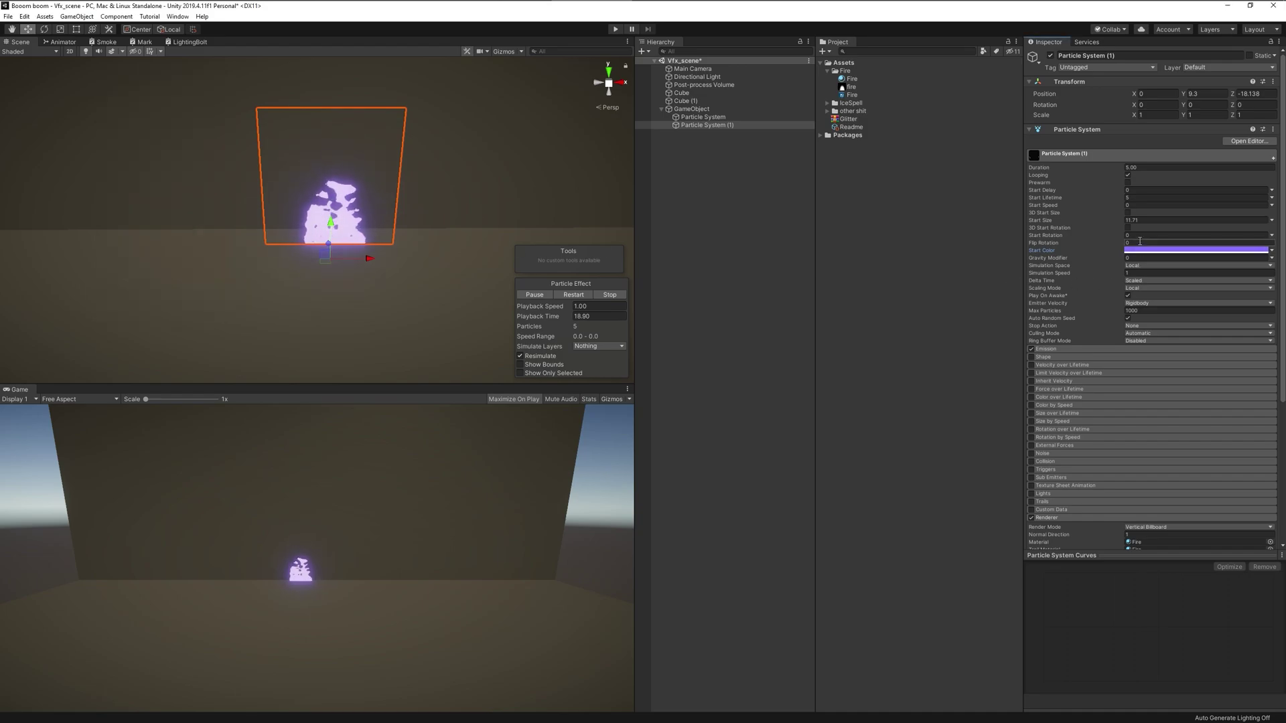
left_click_drag(1120, 218, 1026, 234)
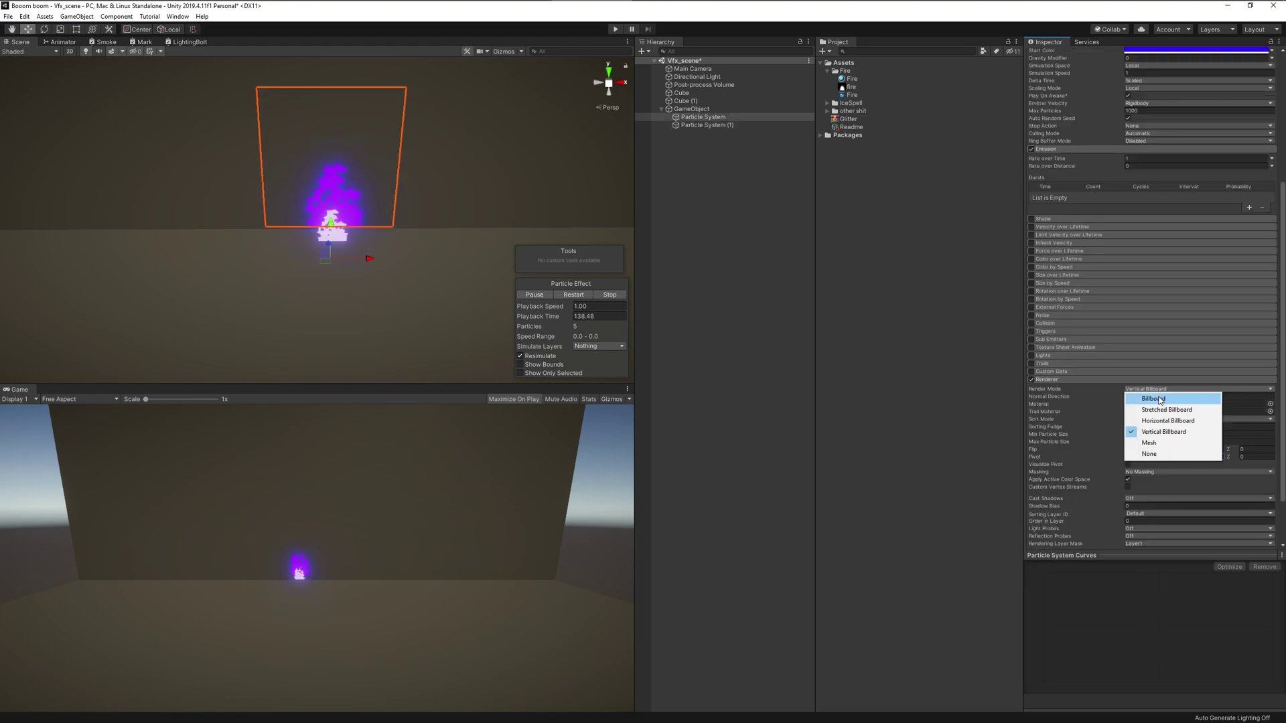
Switch the Render Mode of both Particle Systems to Billboard, with their Renderer Pivot Y at 0.5
left_click(1139, 394)
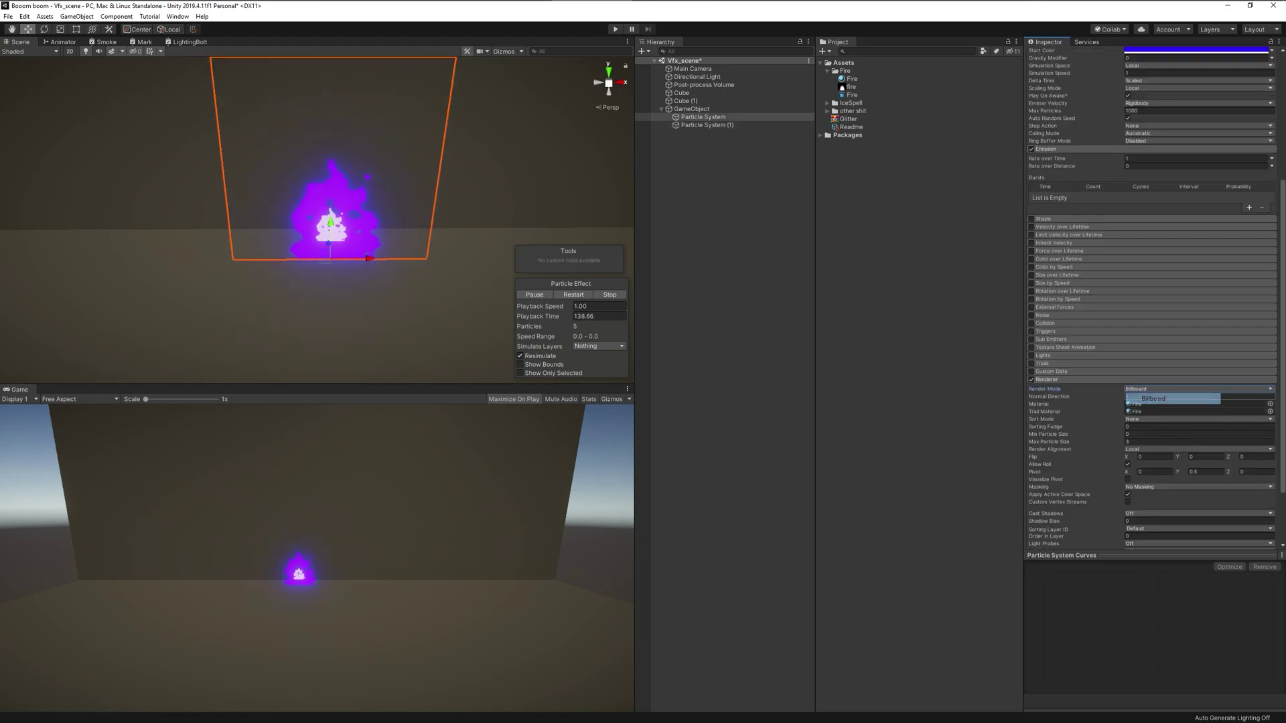
left_click(1141, 390)
left_click(741, 126)
left_click(737, 125)
left_click(1133, 328)
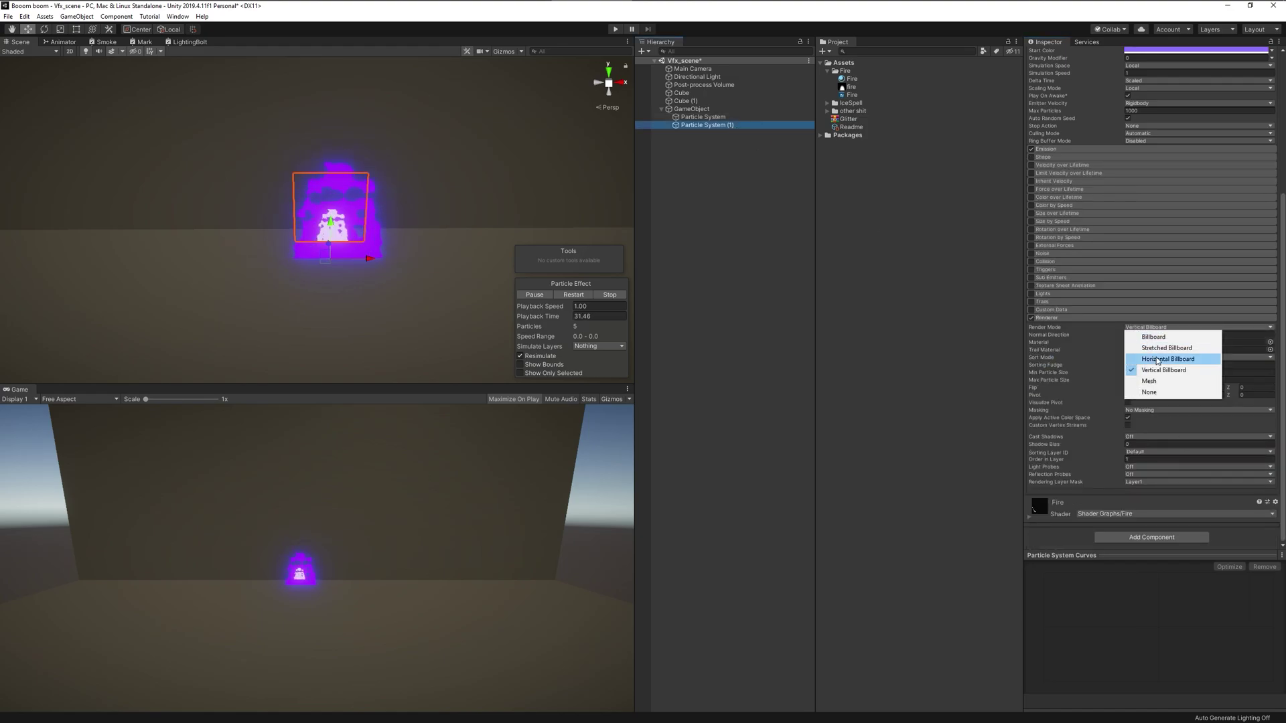
left_click(1150, 339)
scroll(451, 212, "up", 5)
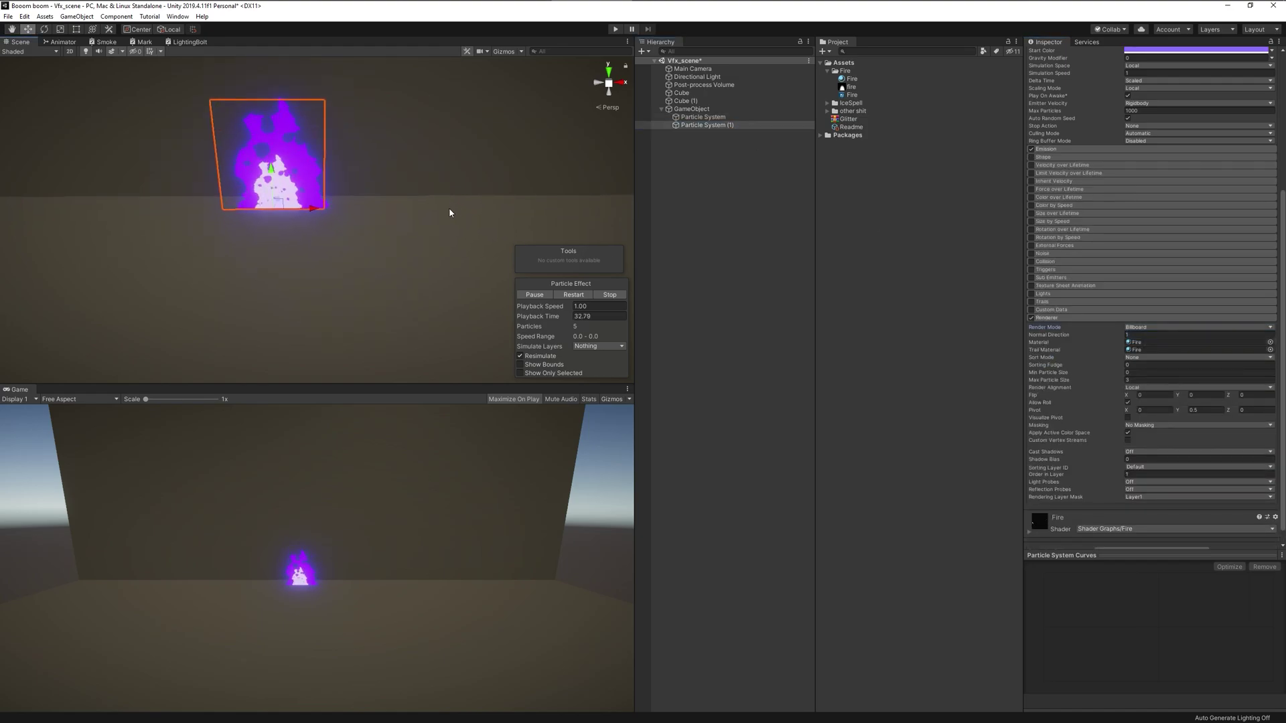
Try different Start Size values on the inner flame's Particle System and set it to 6.83
middle_click_drag(313, 182, 330, 209)
scroll(364, 246, "down", 3)
middle_click_drag(385, 269, 382, 231)
scroll(390, 250, "down", 2)
scroll(1104, 287, "up", 5)
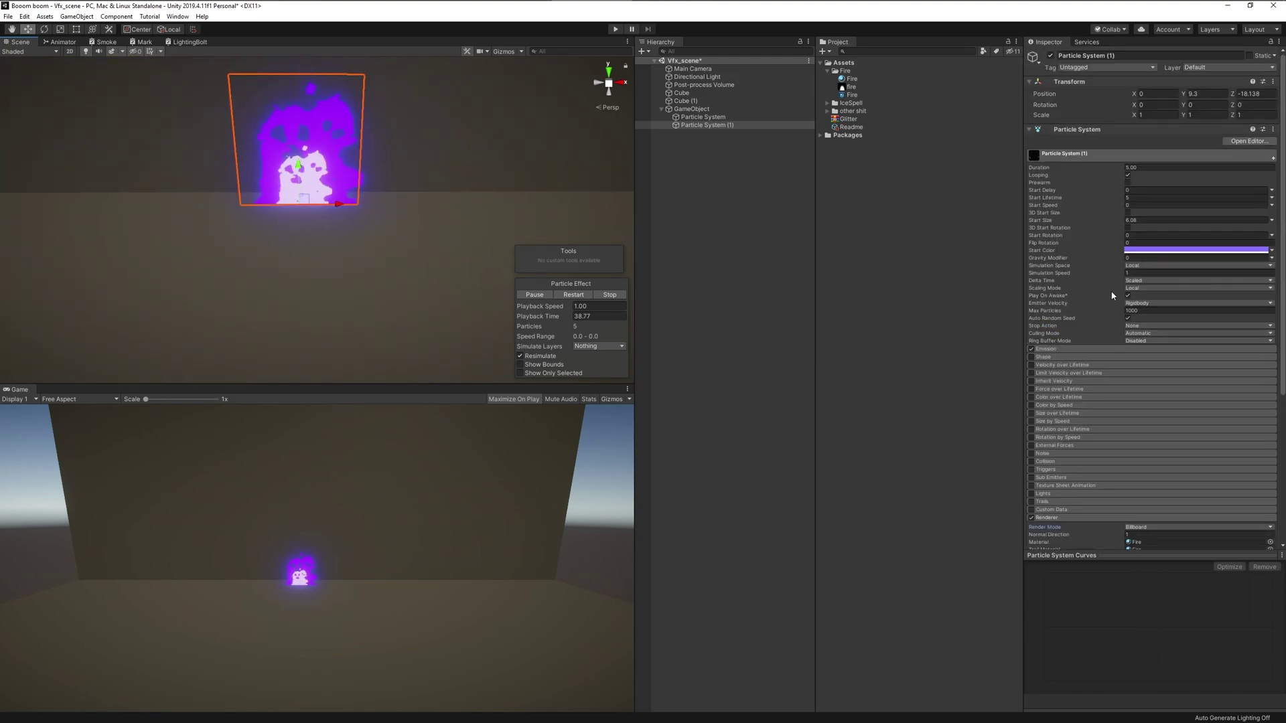
left_click_drag(1049, 225, 1069, 231)
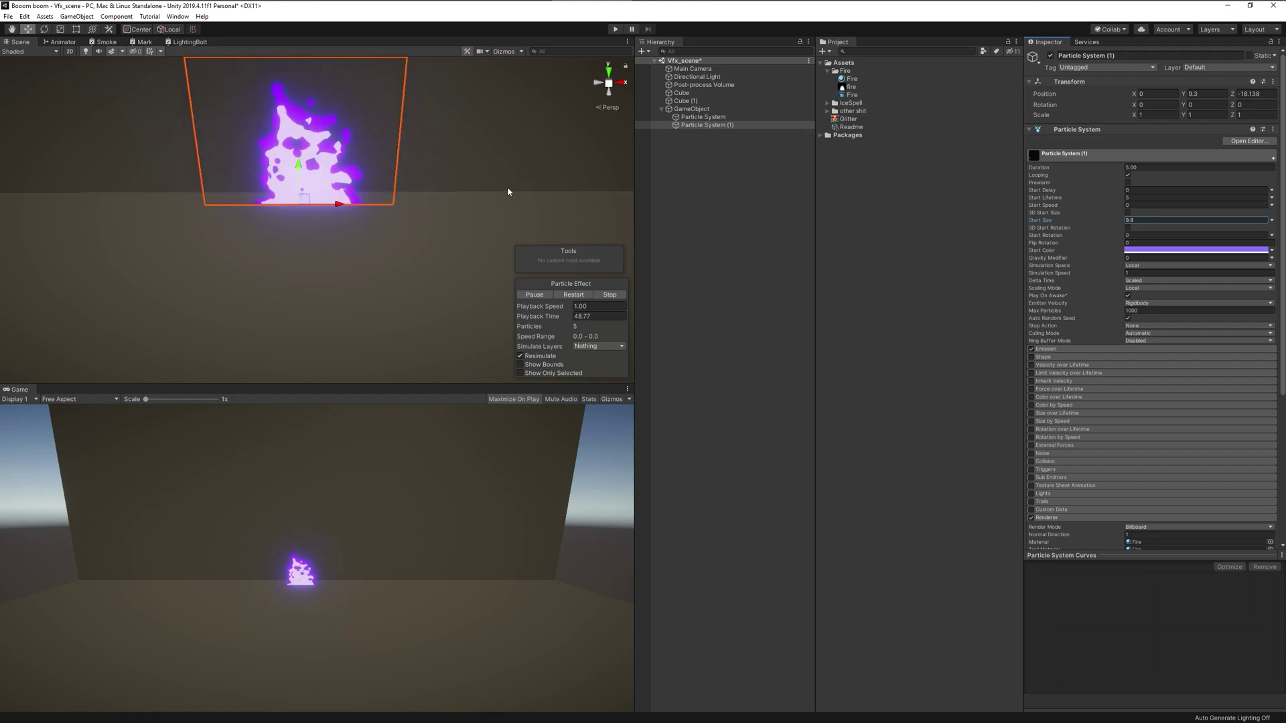
left_click_drag(1104, 215, 1080, 219)
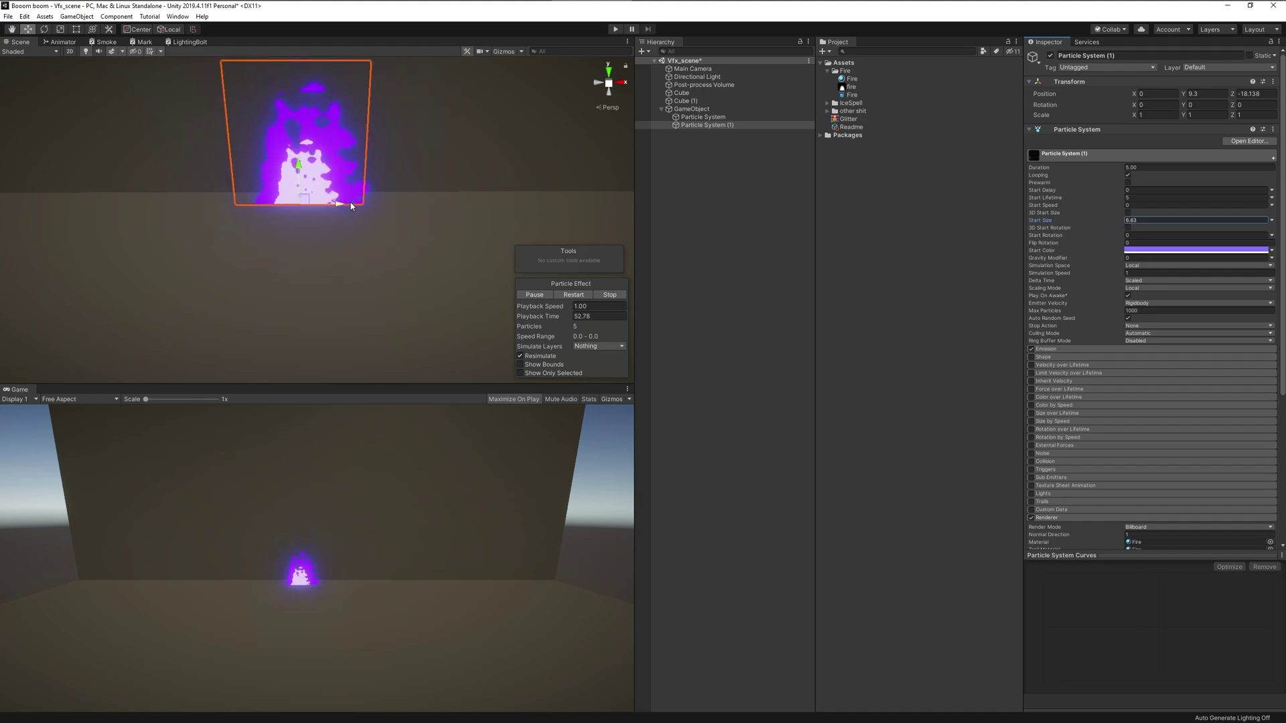
scroll(401, 180, "down", 5)
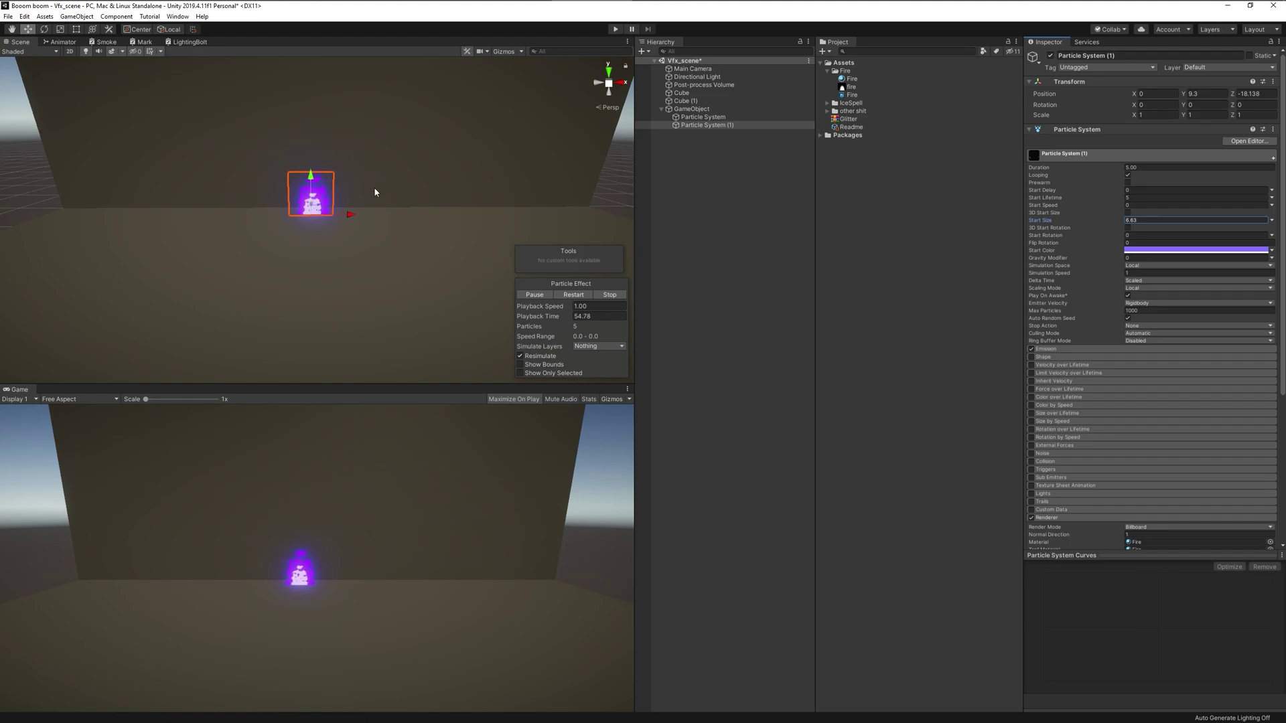
left_click(404, 215)
scroll(355, 211, "up", 3)
left_click(320, 208)
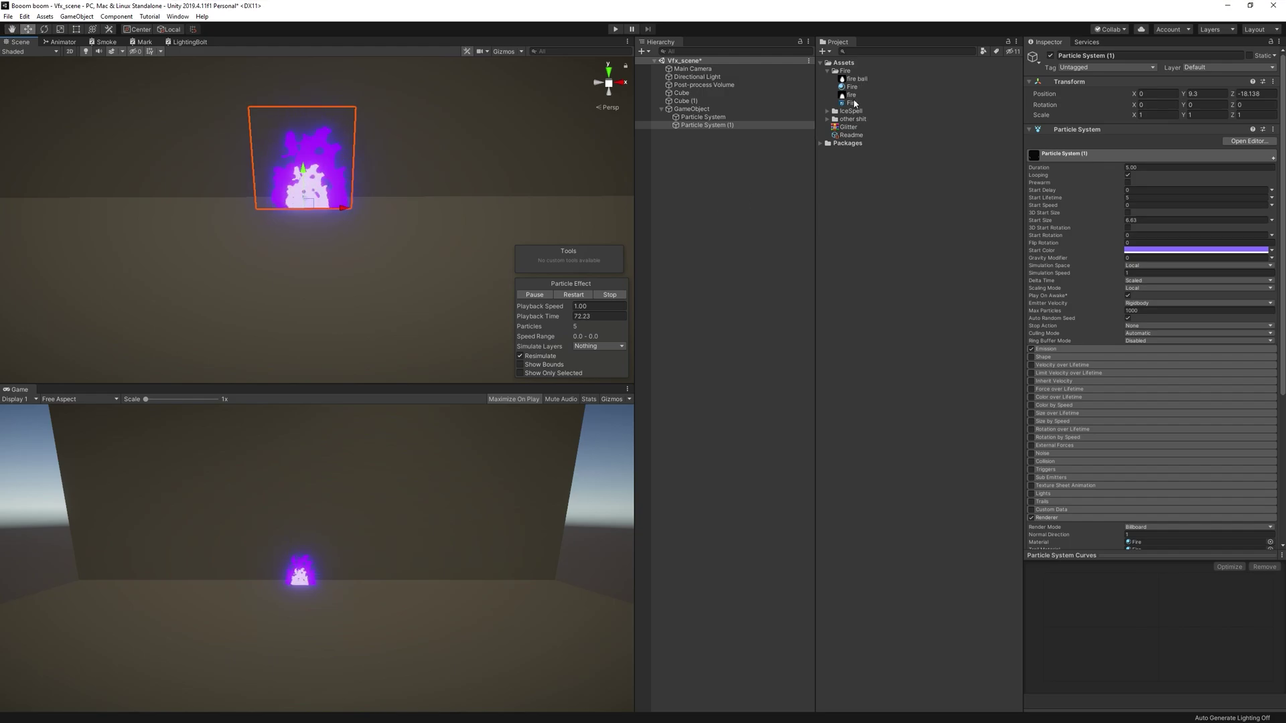
Assign the fire ball texture to the Fire material's Texture2D slot
left_click(853, 88)
left_click(1276, 126)
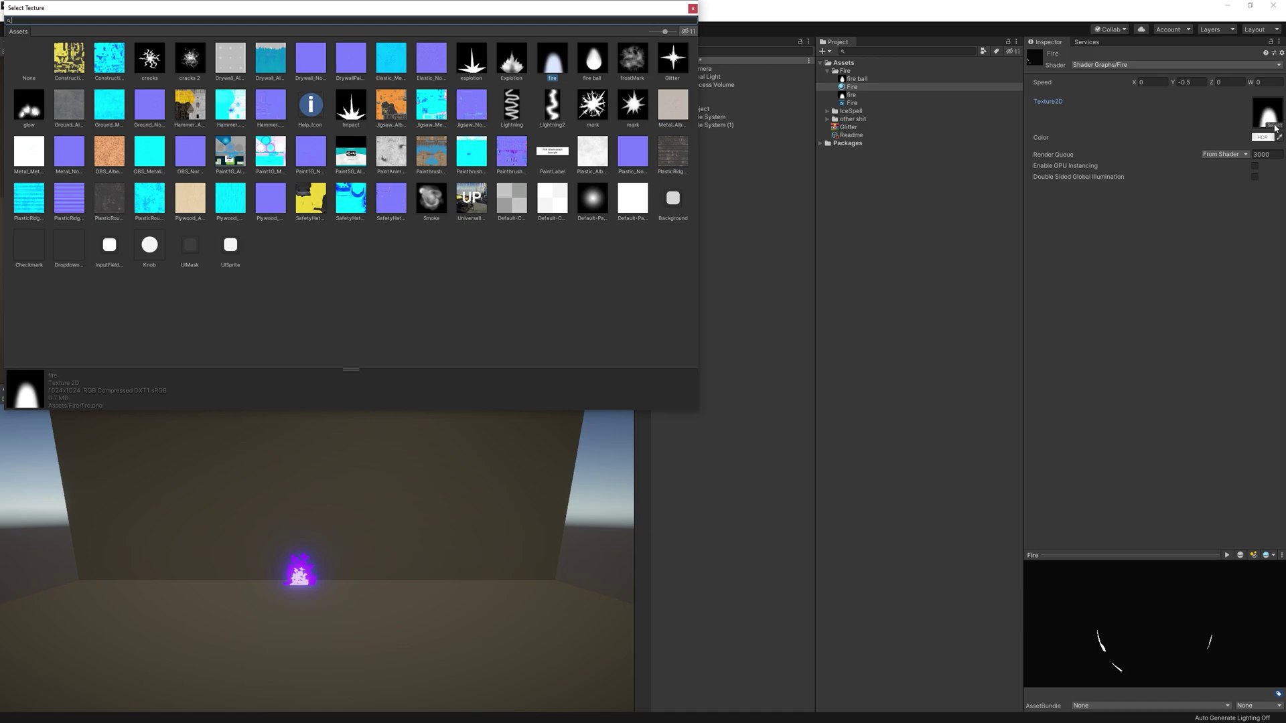
double_click(594, 60)
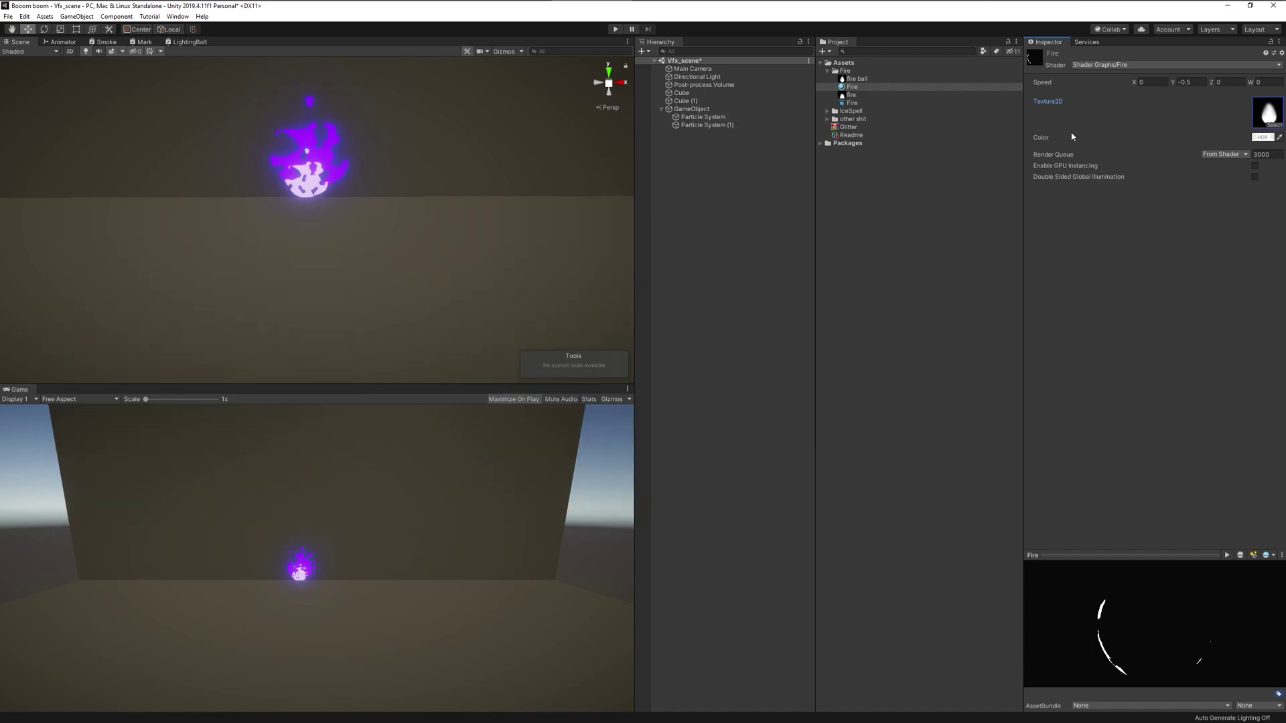
Open the Fire shader graph and add a Vector1 property named fade
double_click(852, 103)
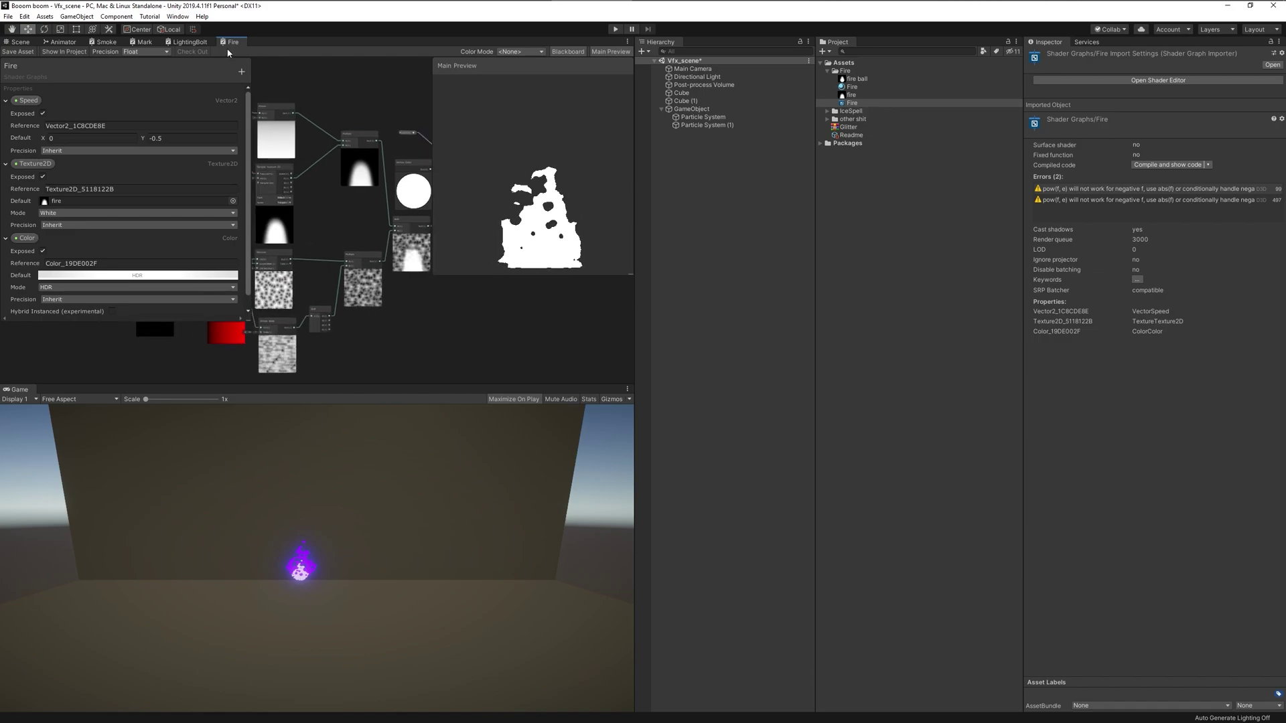
key("shift+space")
scroll(319, 175, "up", 3)
scroll(451, 287, "up", 2)
middle_click_drag(451, 287, 574, 461)
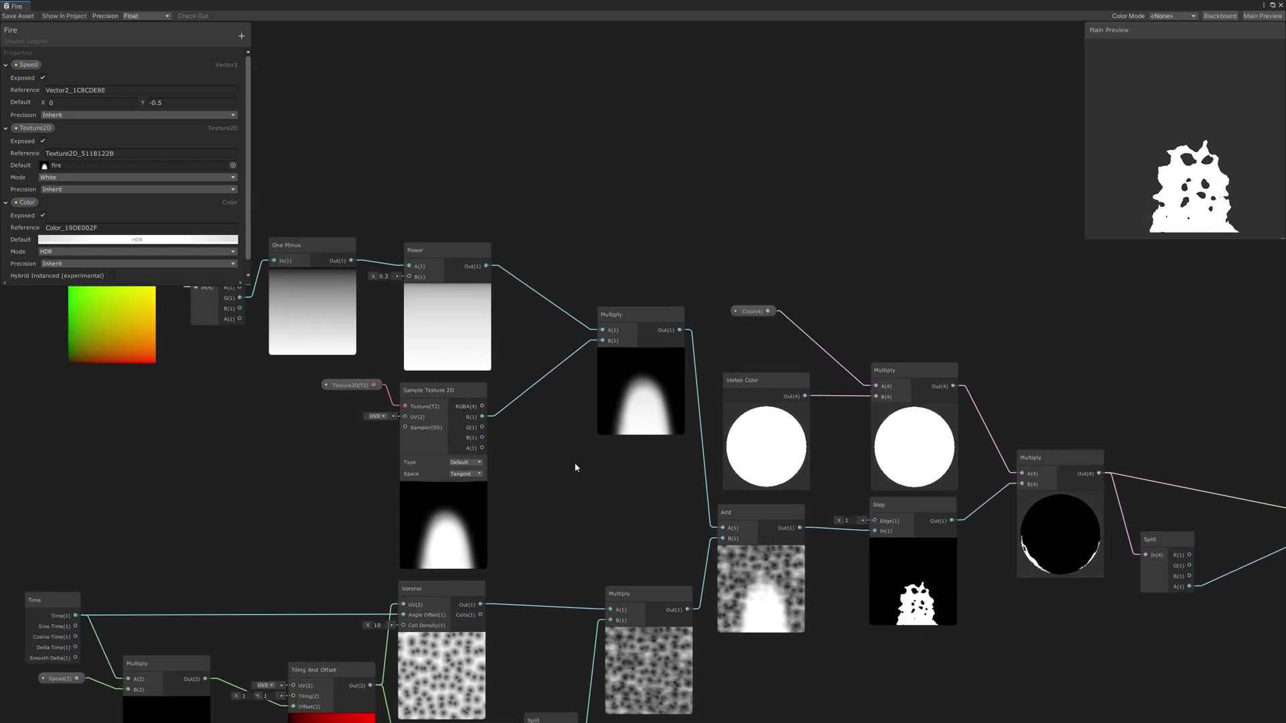
left_click(241, 35)
left_click(271, 44)
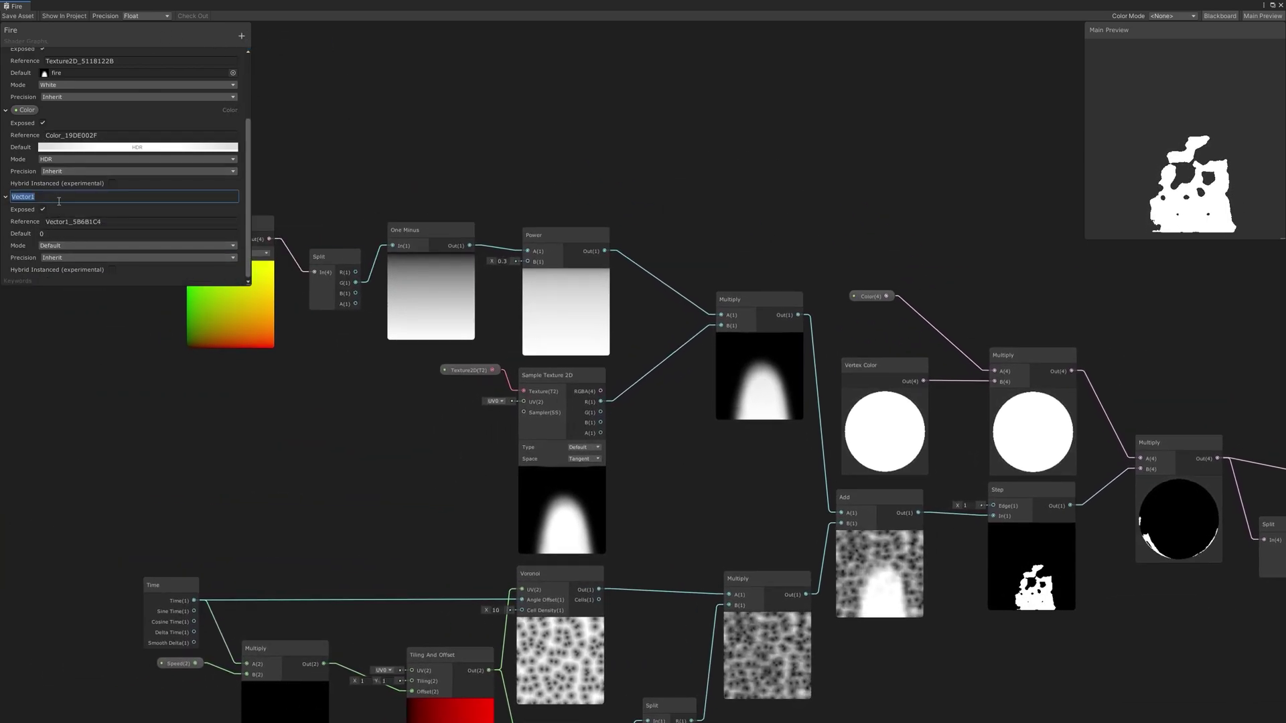
type("fade")
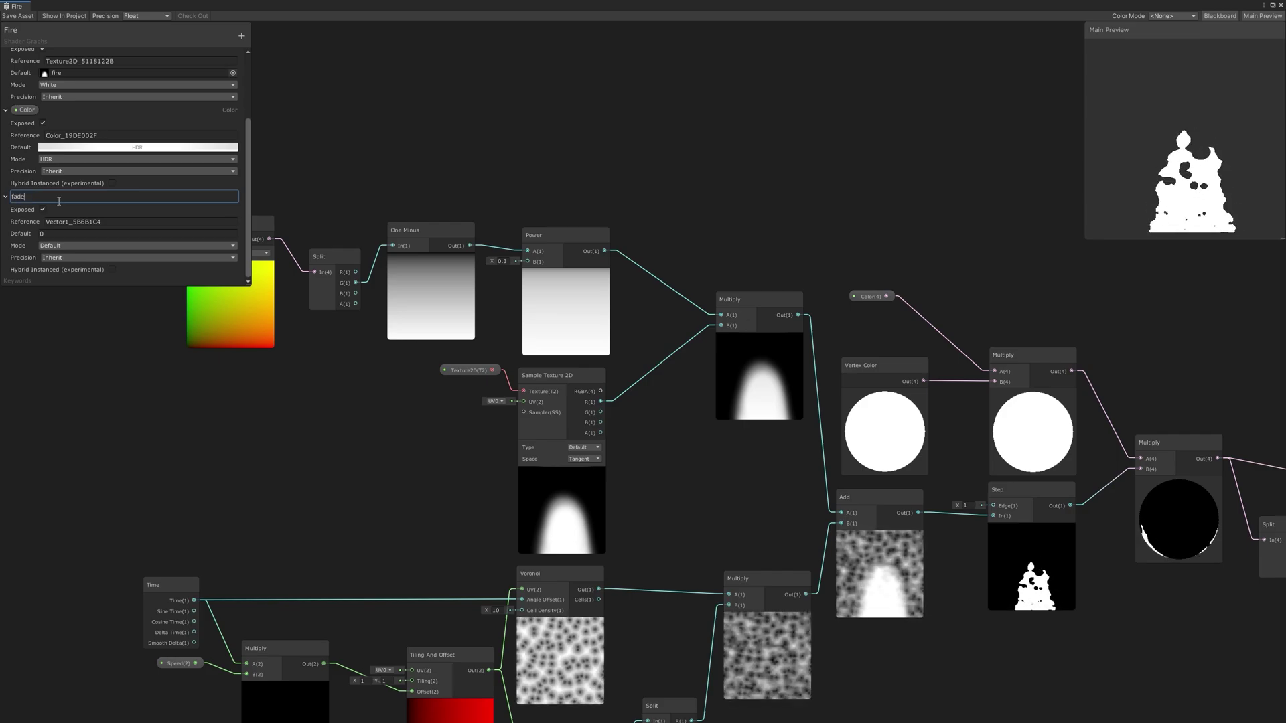
key("Return")
Place the fade property in the graph, connect it to the Power node's B input, and save the shader graph
left_click_drag(26, 196, 528, 262)
left_click(494, 195)
left_click_drag(495, 195, 457, 352)
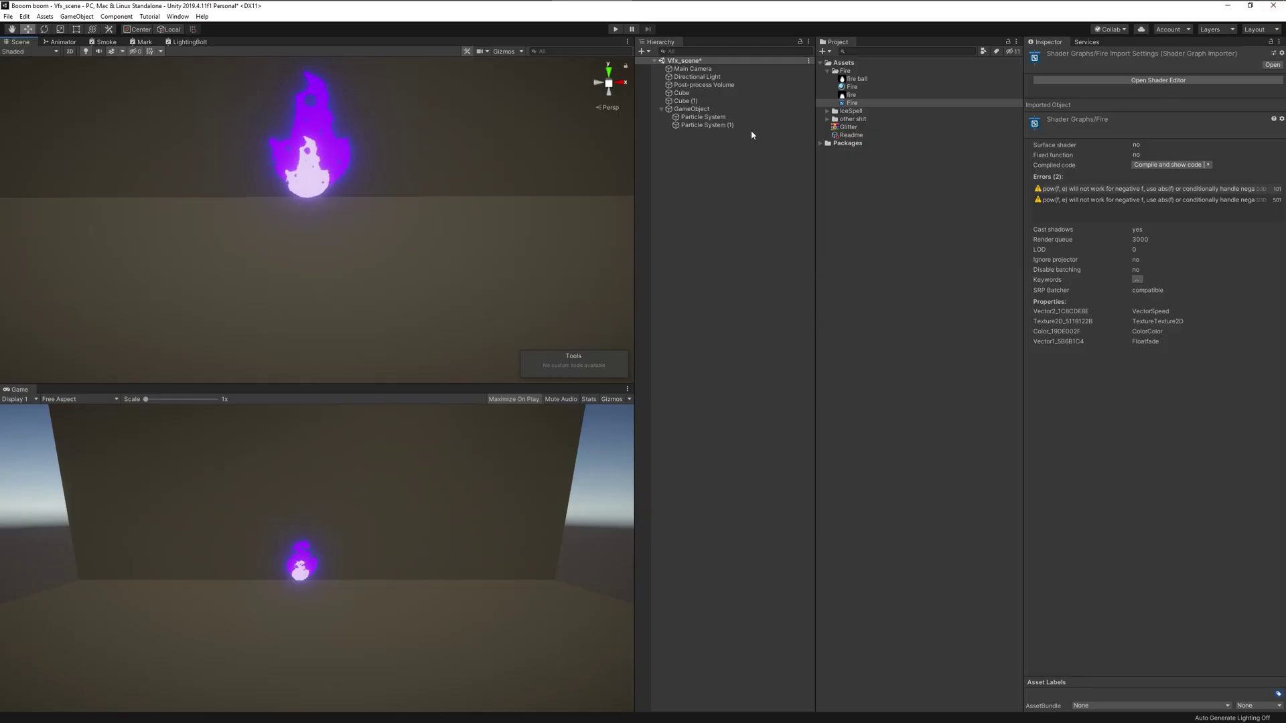
Try different fade values on the Fire material and set fade to 0.08
left_click(709, 125)
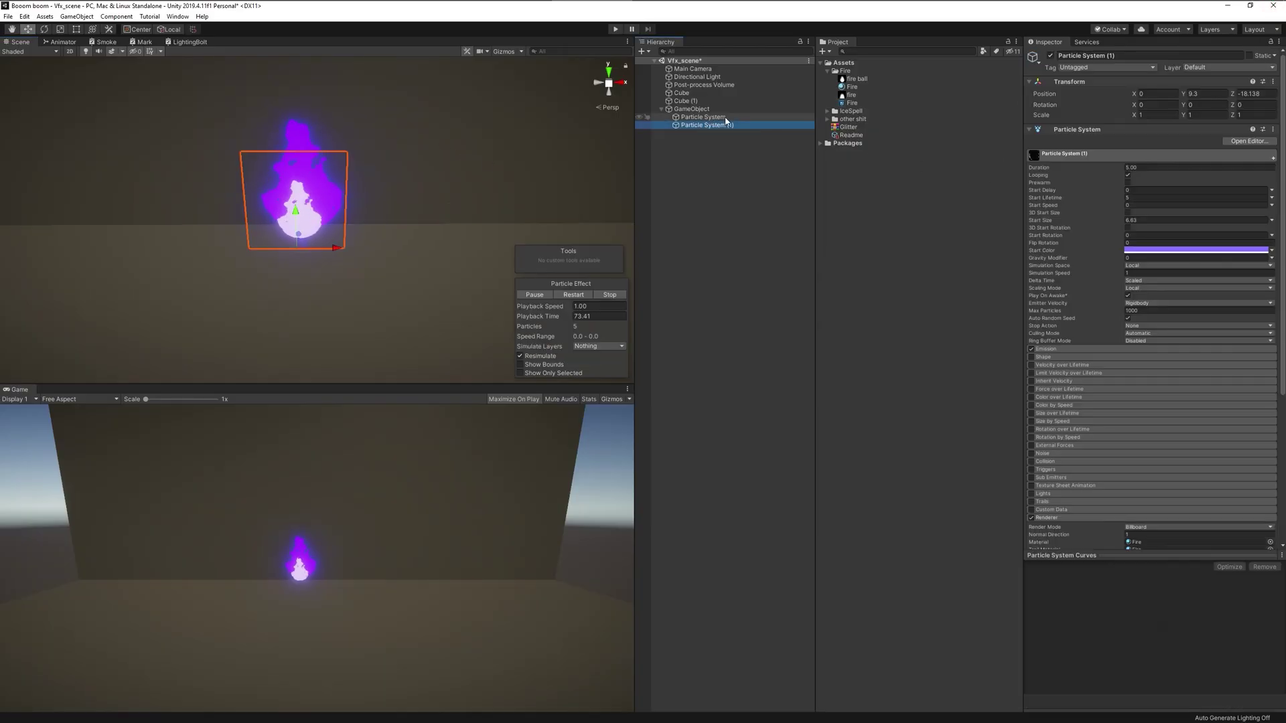
left_click(852, 88)
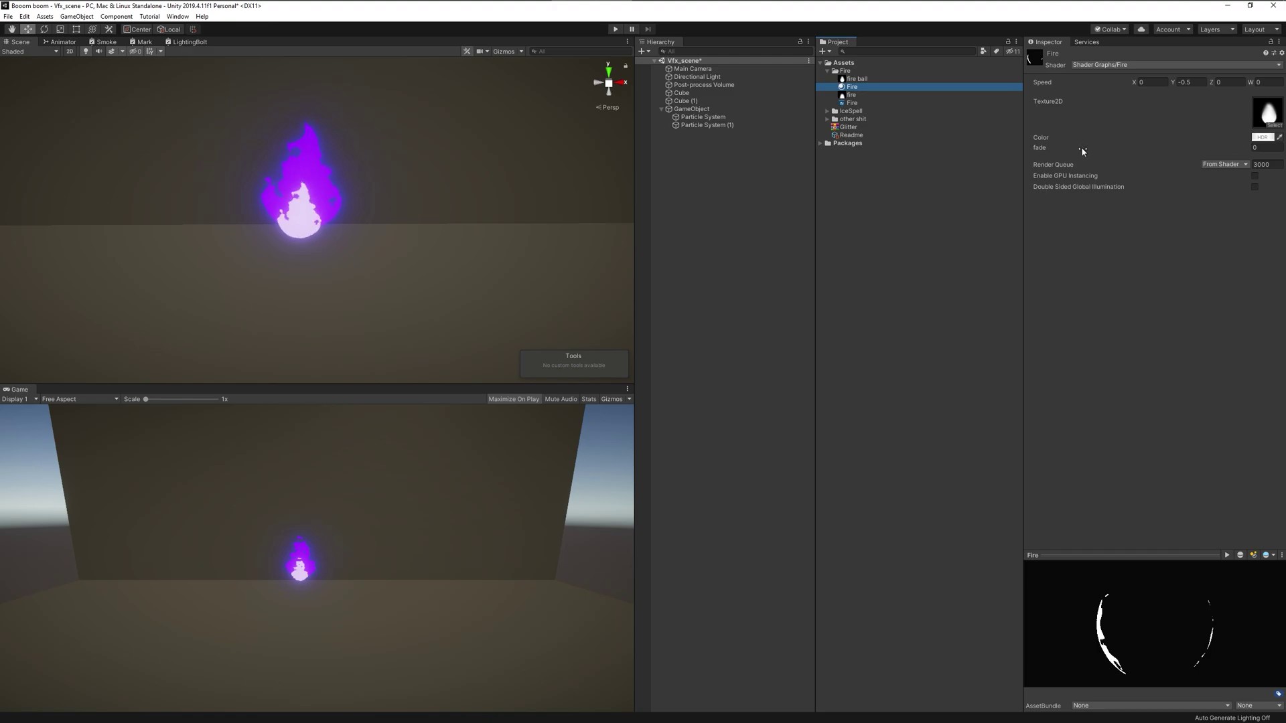
left_click_drag(1040, 148, 1051, 150)
left_click_drag(1047, 148, 1041, 147)
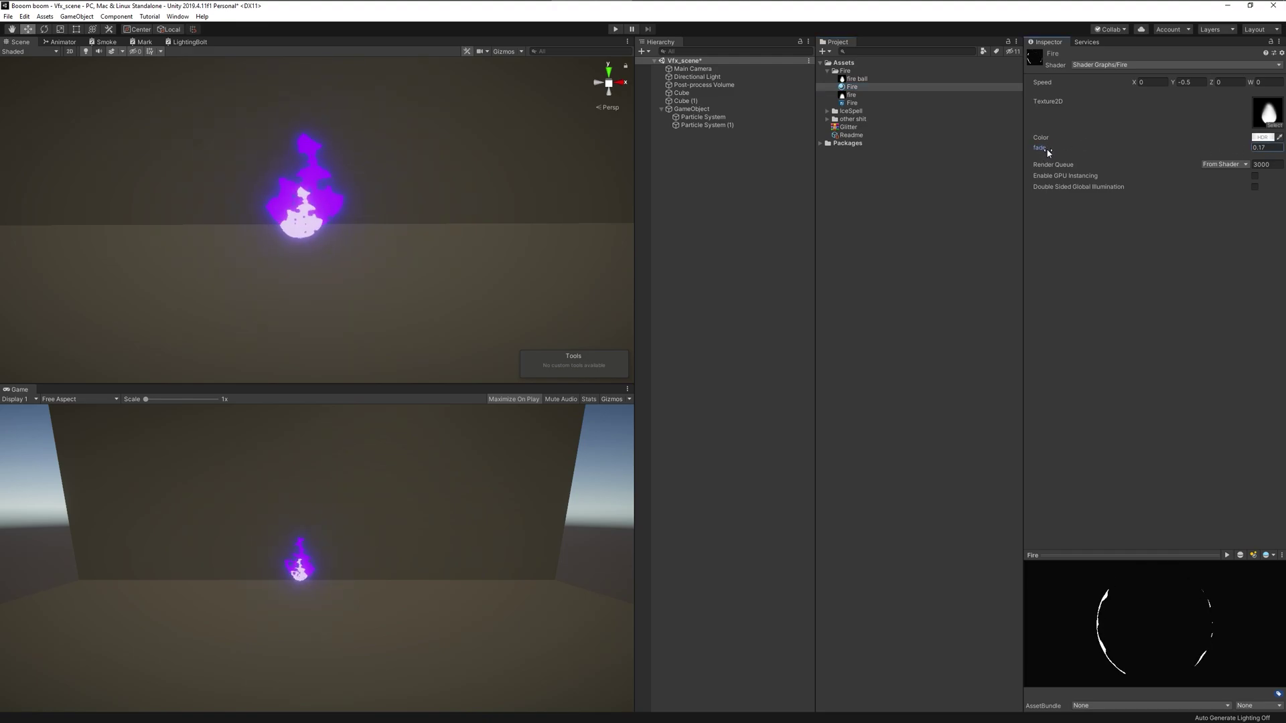
left_click_drag(1045, 150, 1048, 151)
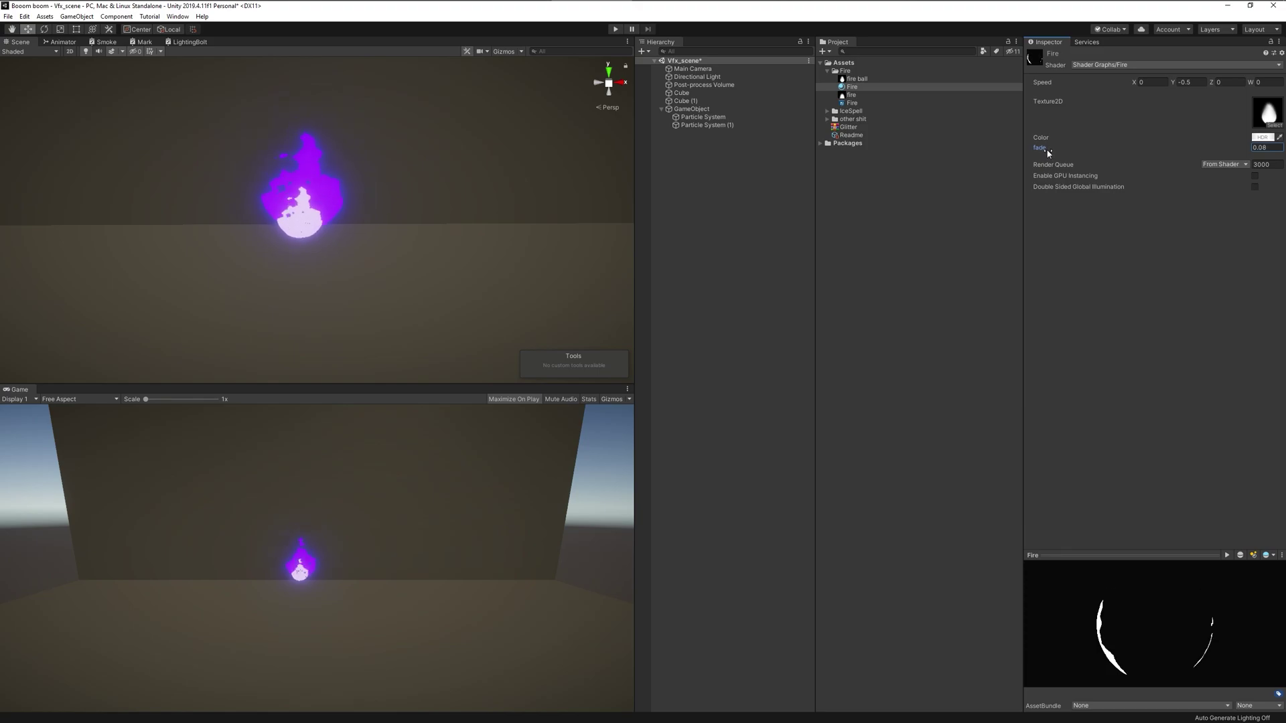
Move the inner flame's Particle System up to about X 0.14, Y 10.13 within the outer flame
left_click(709, 125)
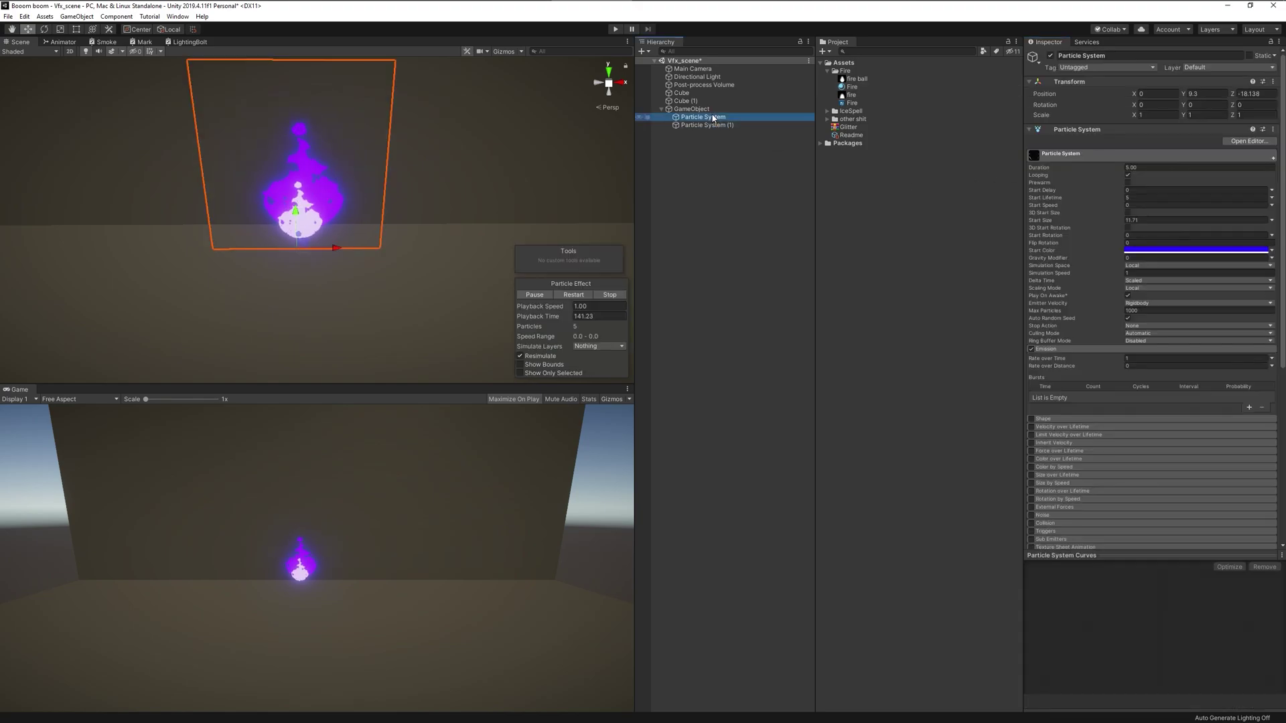
left_click_drag(298, 215, 300, 201)
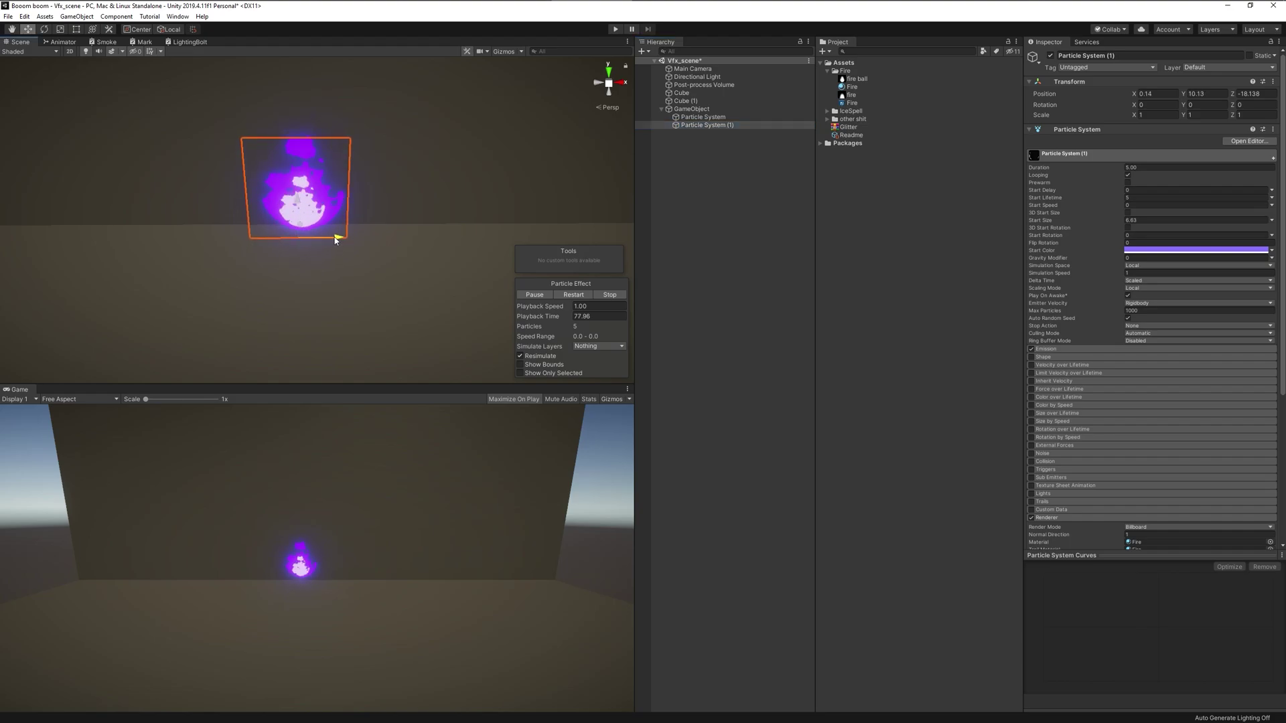